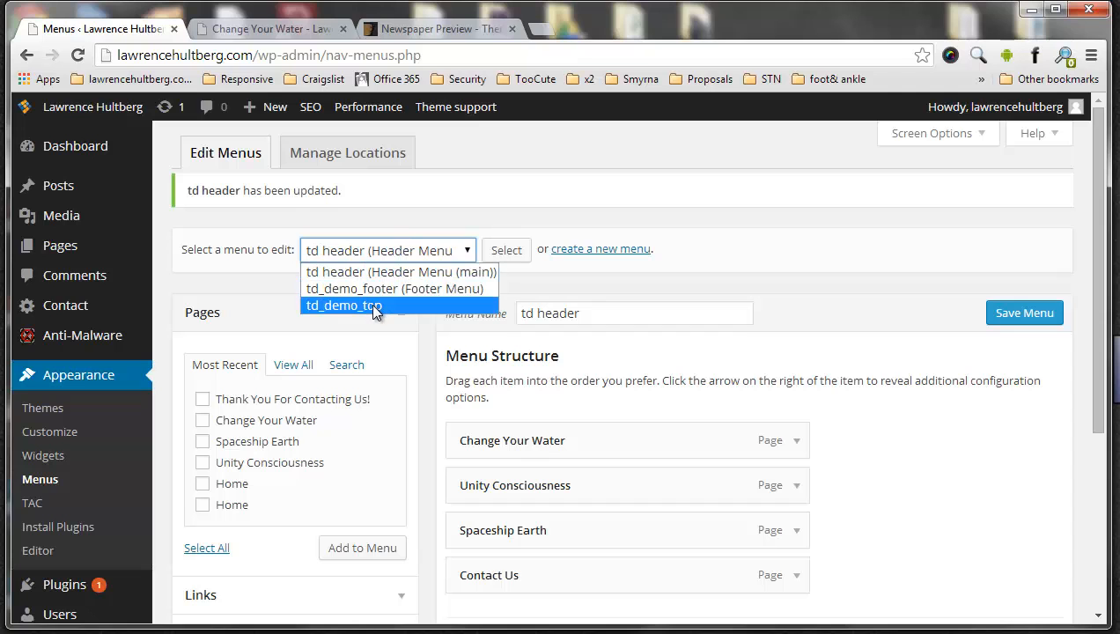
Check the header and footer menus on the live Change Your Water page, returning to the menu editor
click(253, 30)
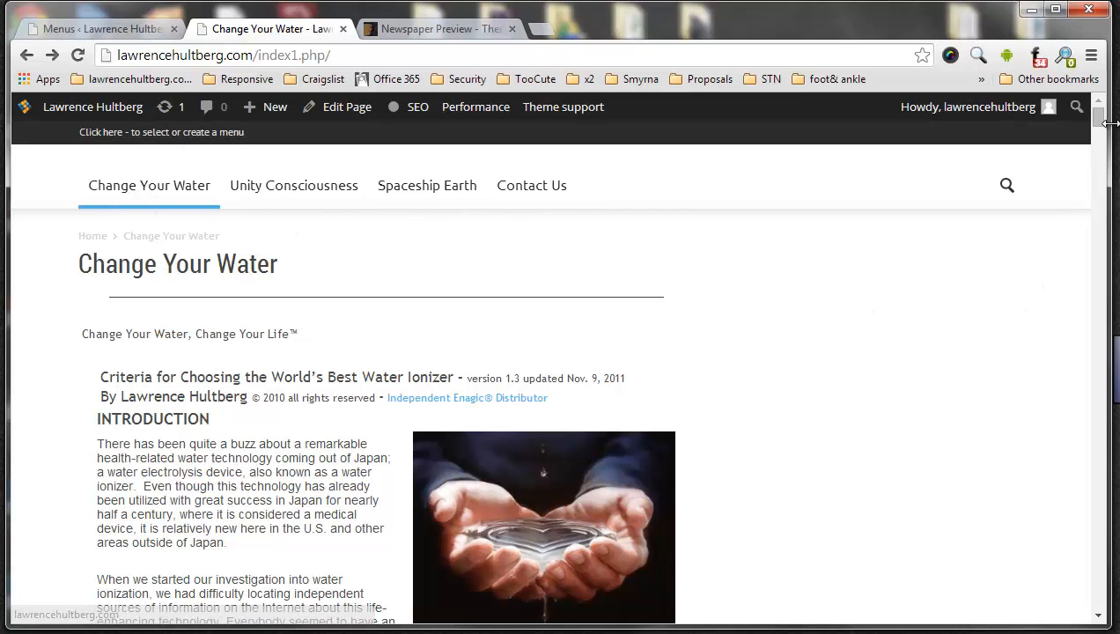
drag(1097, 116, 1089, 611)
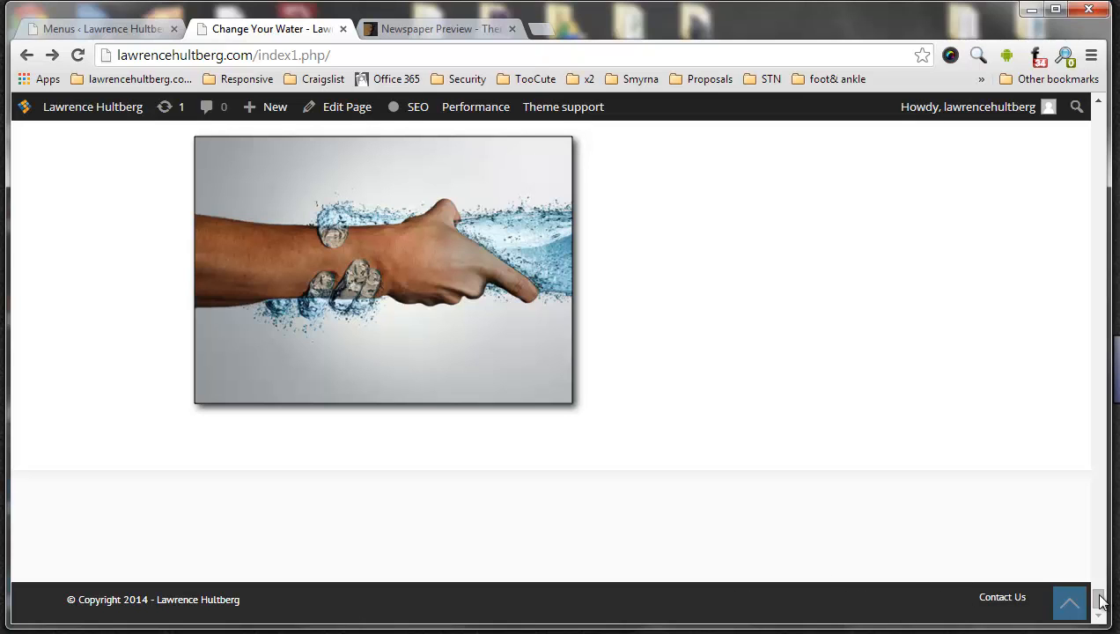
drag(1100, 603, 1097, 114)
click(105, 30)
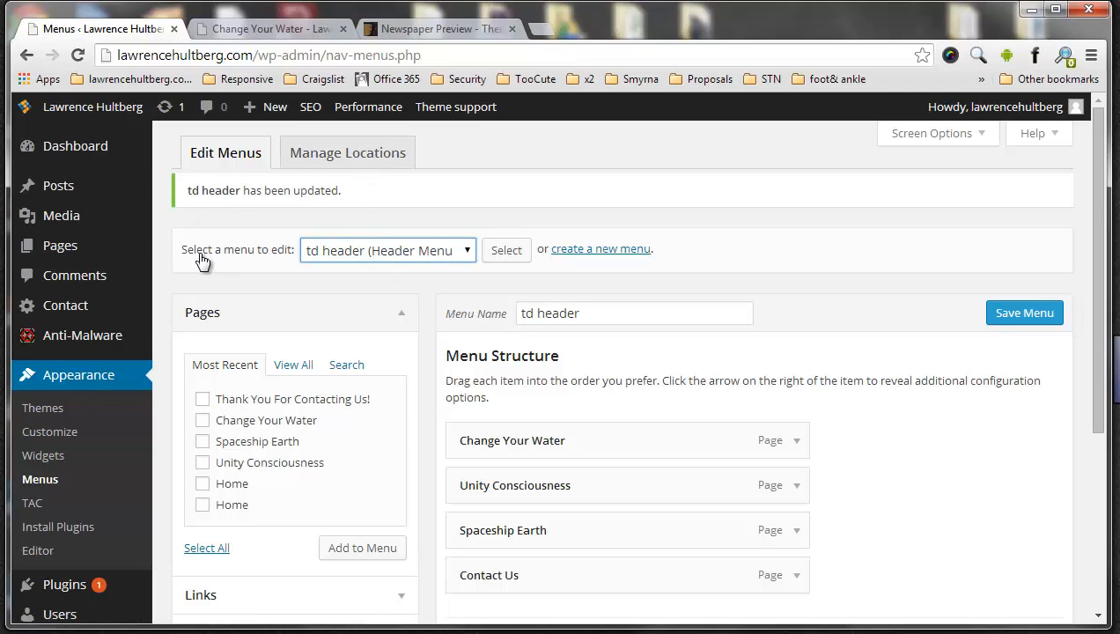
Review the menus available for editing and keep td header (Header Menu (main)) chosen
click(384, 253)
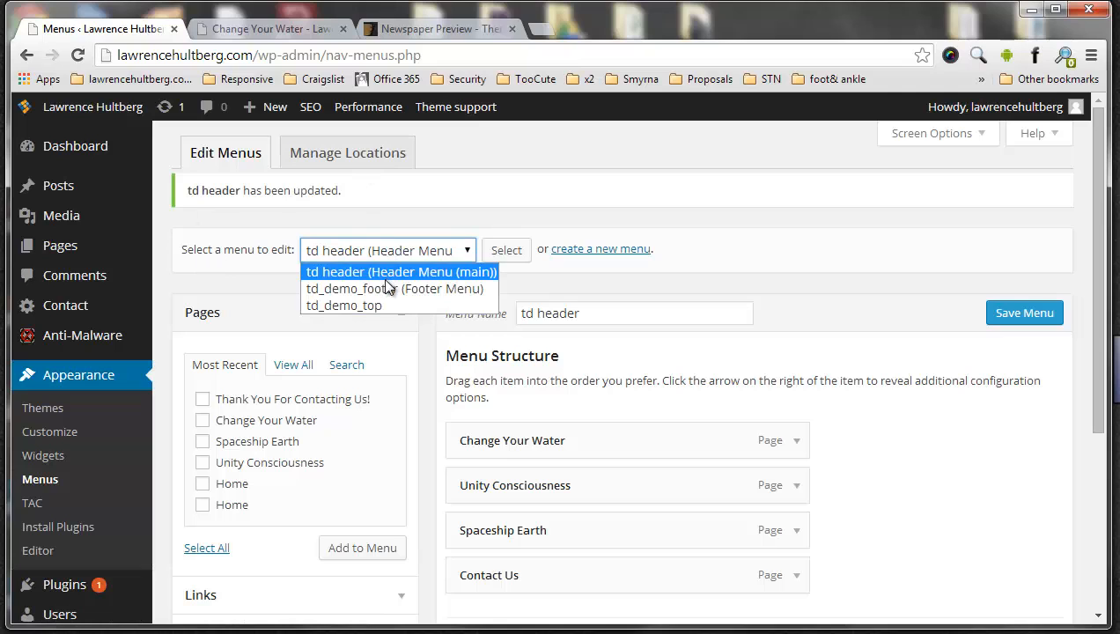
click(393, 271)
click(440, 252)
click(738, 380)
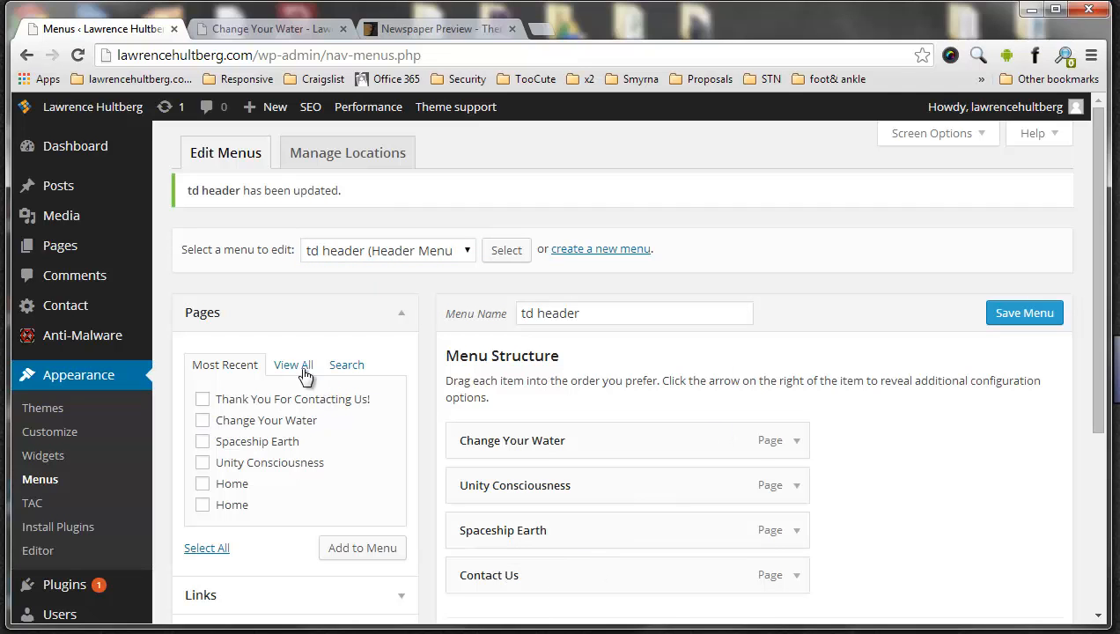
Examine the all-pages, search and most recent views of the pages that can be added to the menu
scroll(690, 345, down, 2)
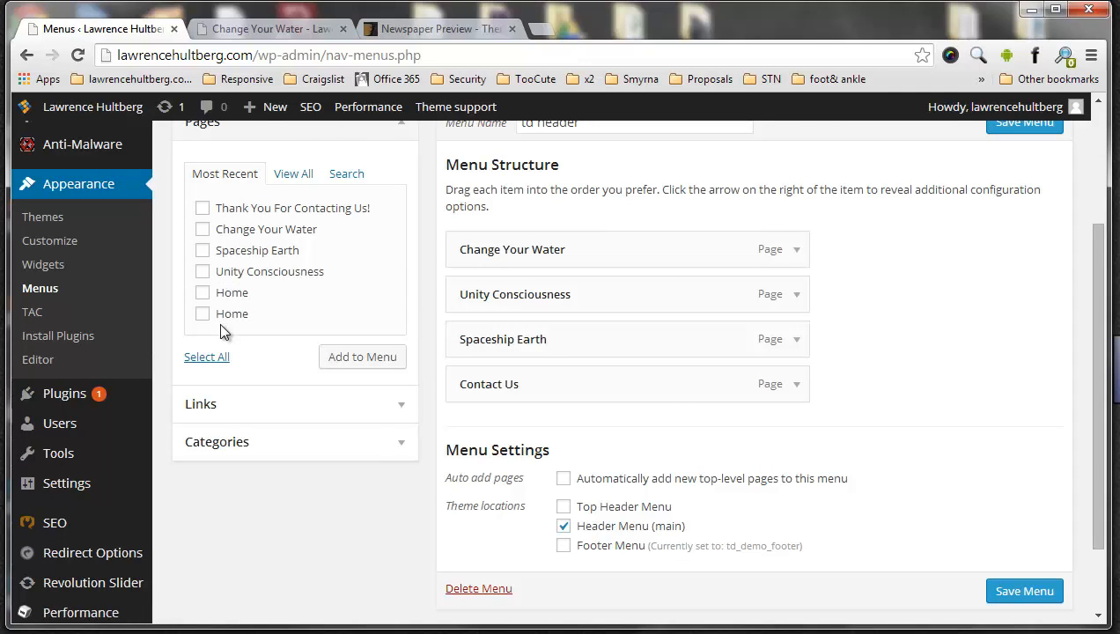
click(290, 175)
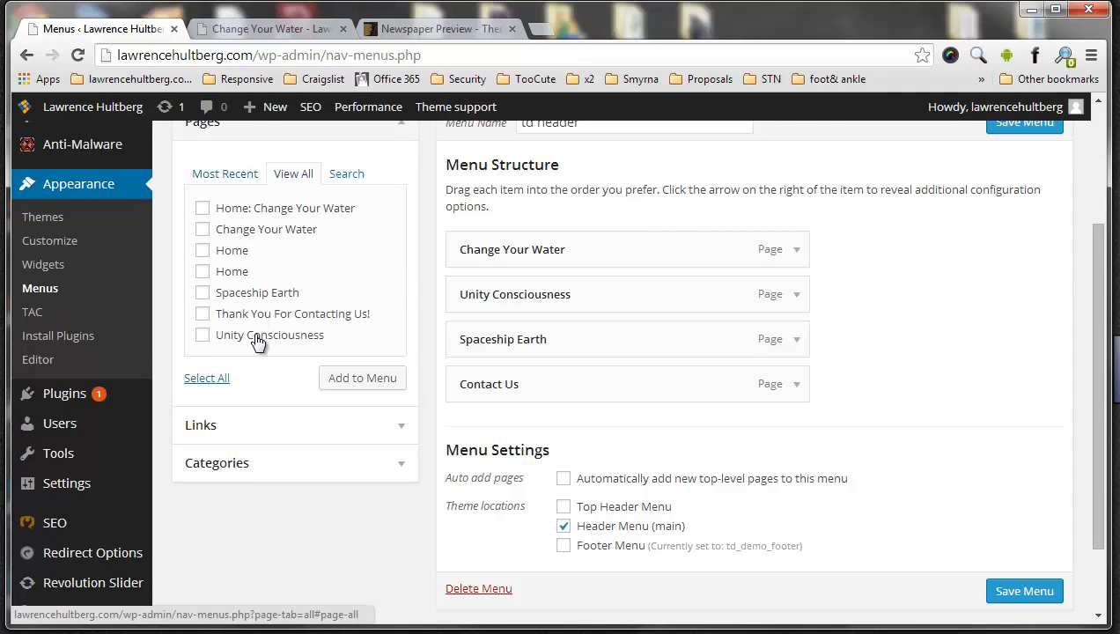
click(346, 174)
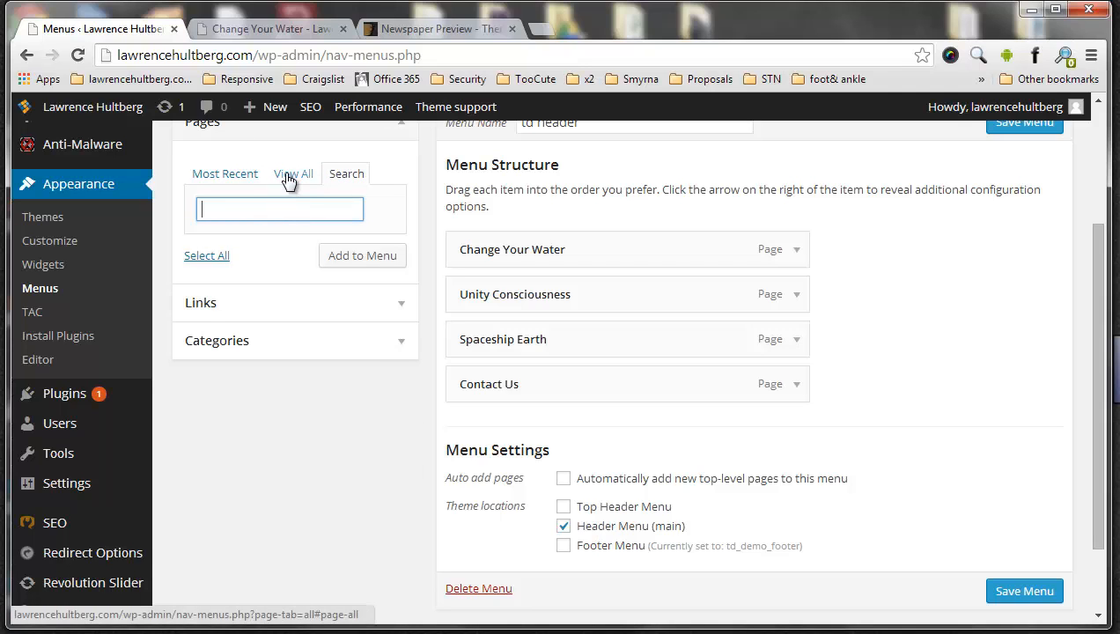
click(291, 176)
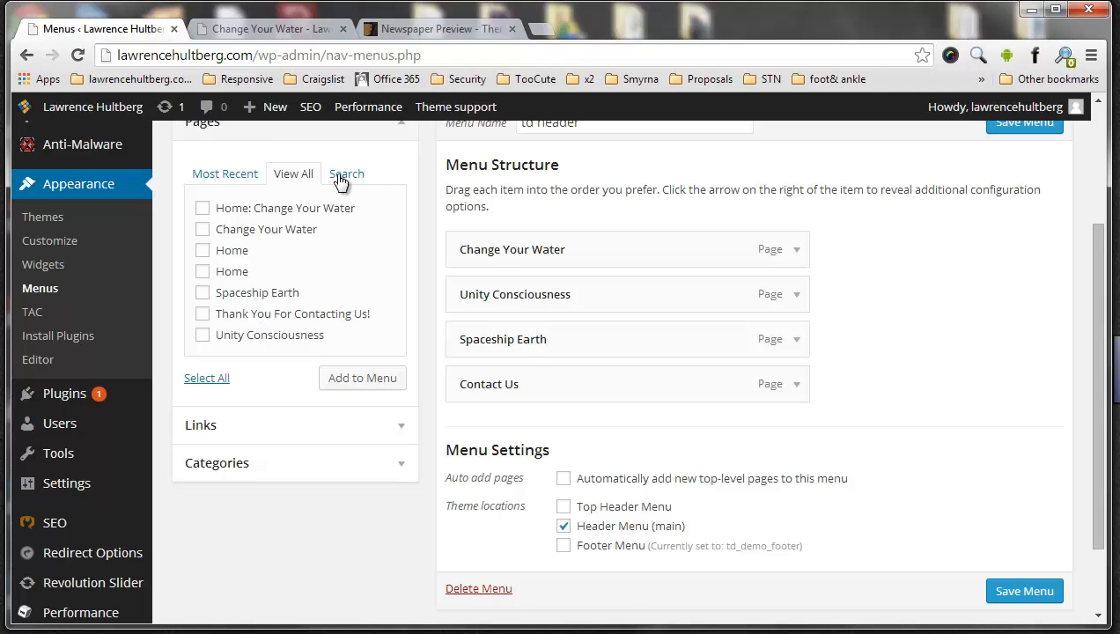
click(345, 174)
click(226, 176)
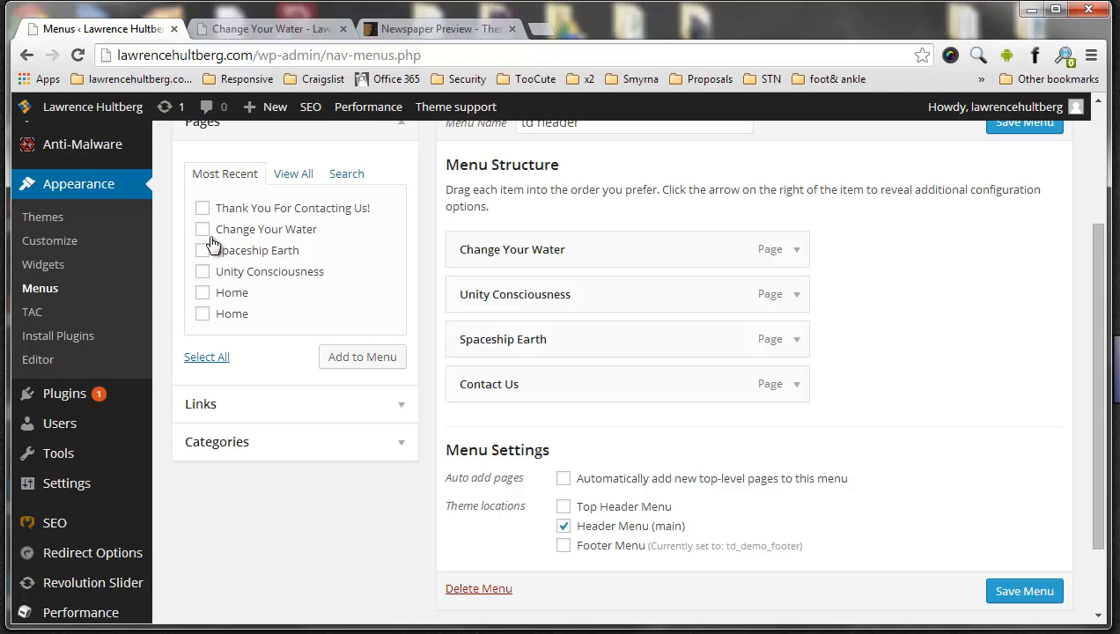
Add the Change Your Water page to the menu and nest it as a sub item of the top-level Change Your Water
click(203, 230)
click(358, 361)
drag(497, 427, 537, 294)
Add the Unity Consciousness page nested beneath the Change Your Water sub item and save the menu
click(203, 273)
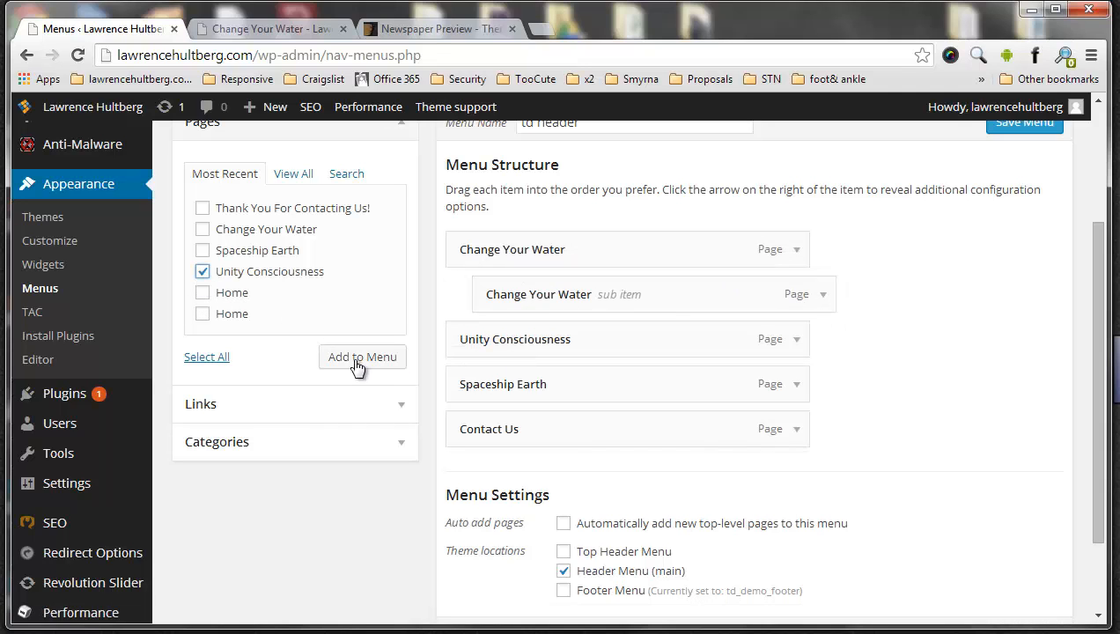
click(363, 359)
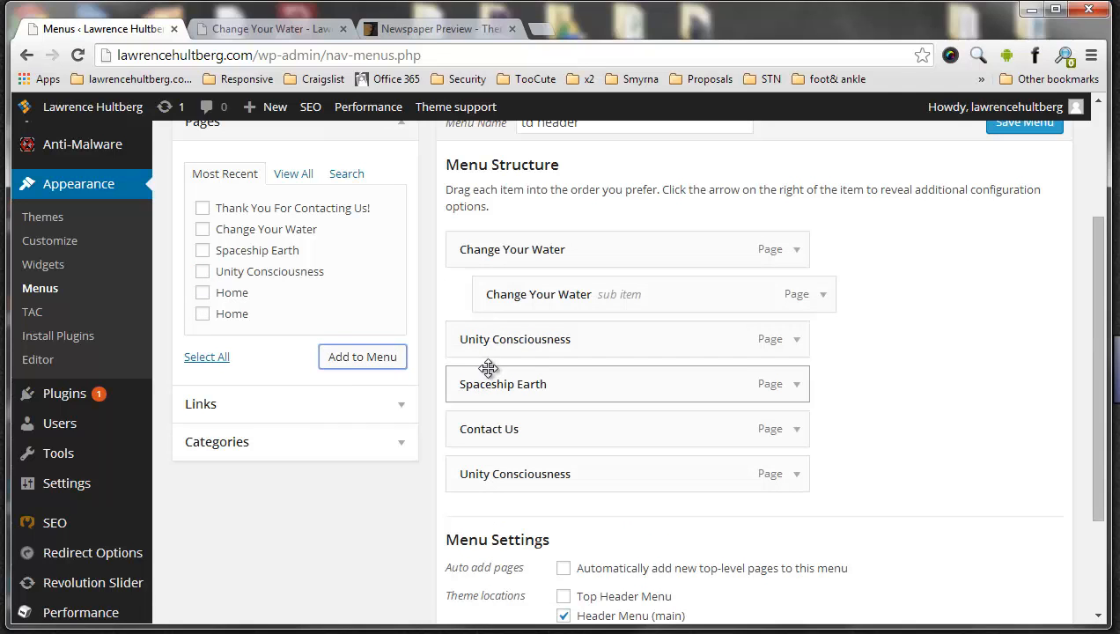
drag(480, 471, 542, 335)
scroll(814, 388, down, 2)
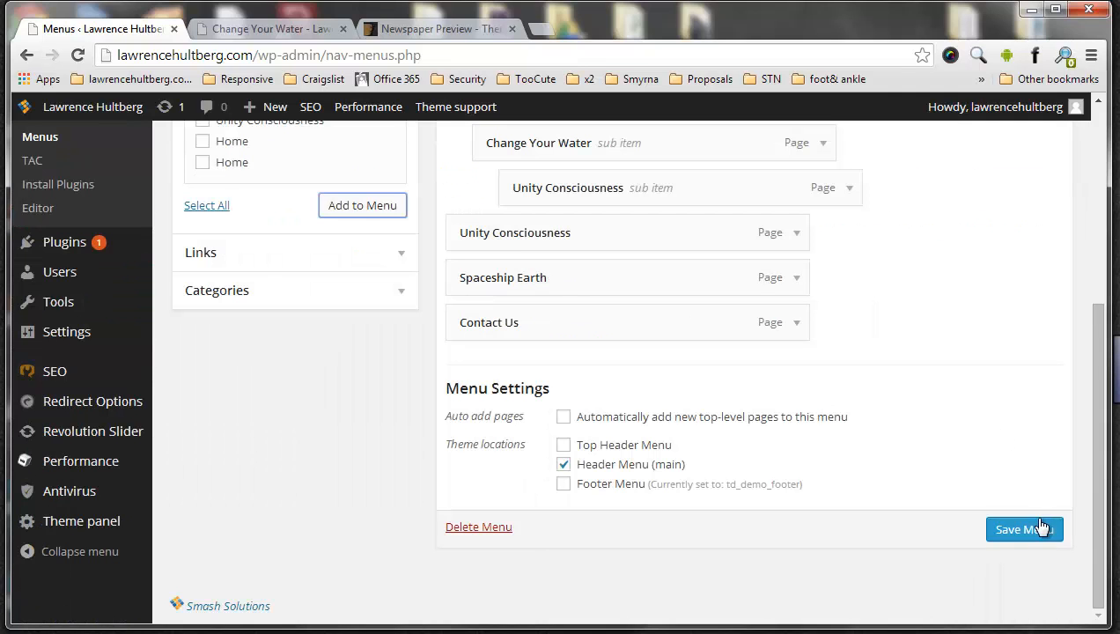
click(1022, 529)
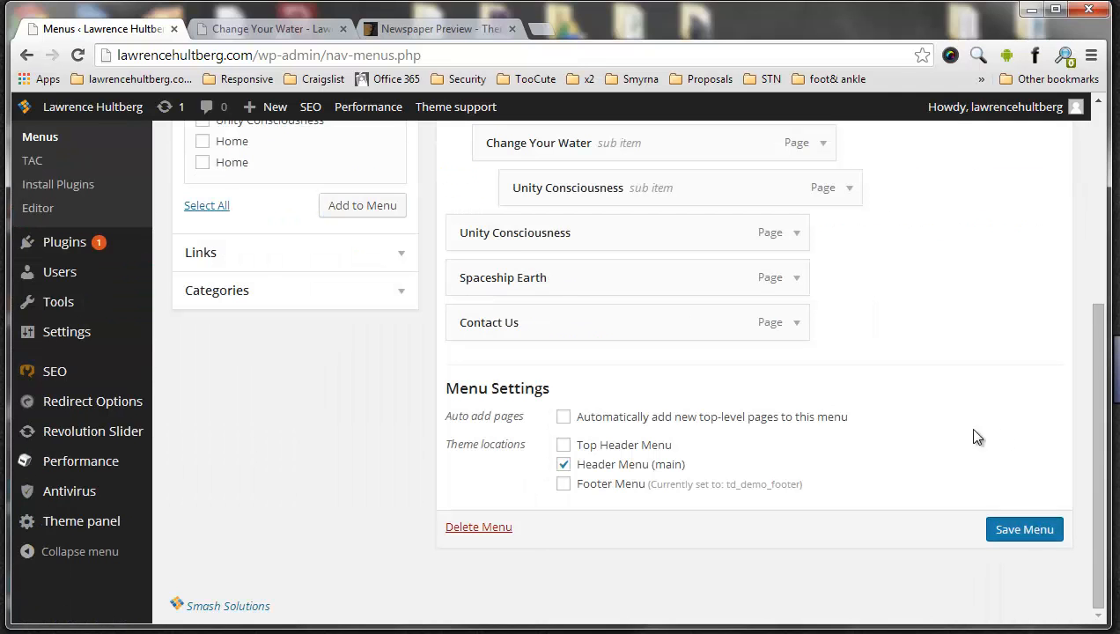
Reload the live Change Your Water page and reveal both submenu levels under Change Your Water in the header
click(269, 28)
click(74, 56)
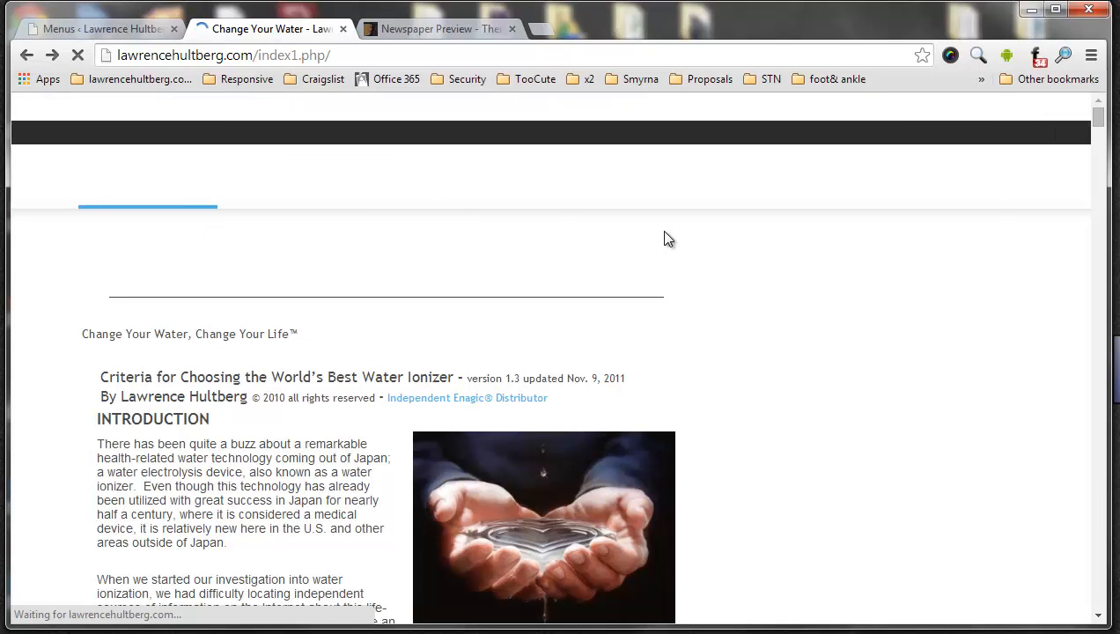
mouse_move(220, 192)
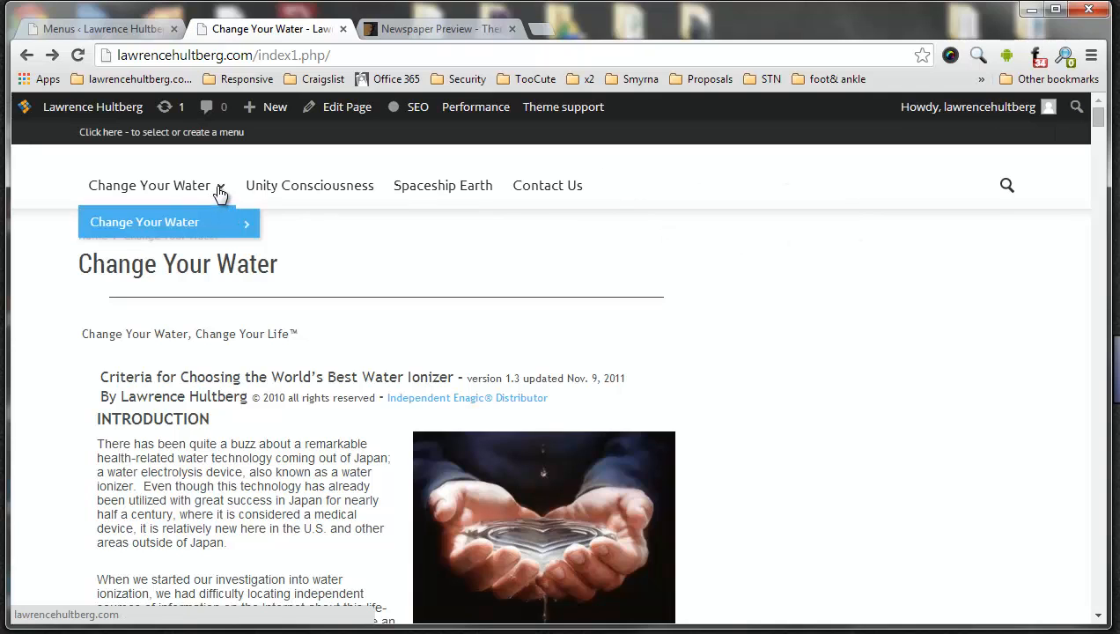
mouse_move(231, 231)
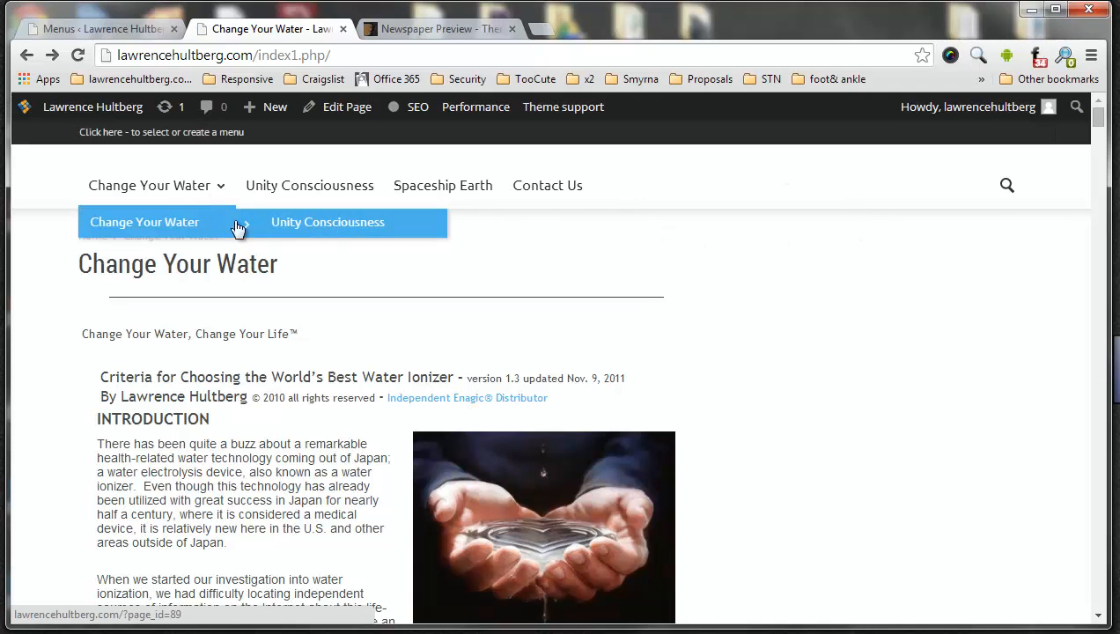
Return to the menu editor and remove the nested Unity Consciousness sub item from the td header menu
click(78, 31)
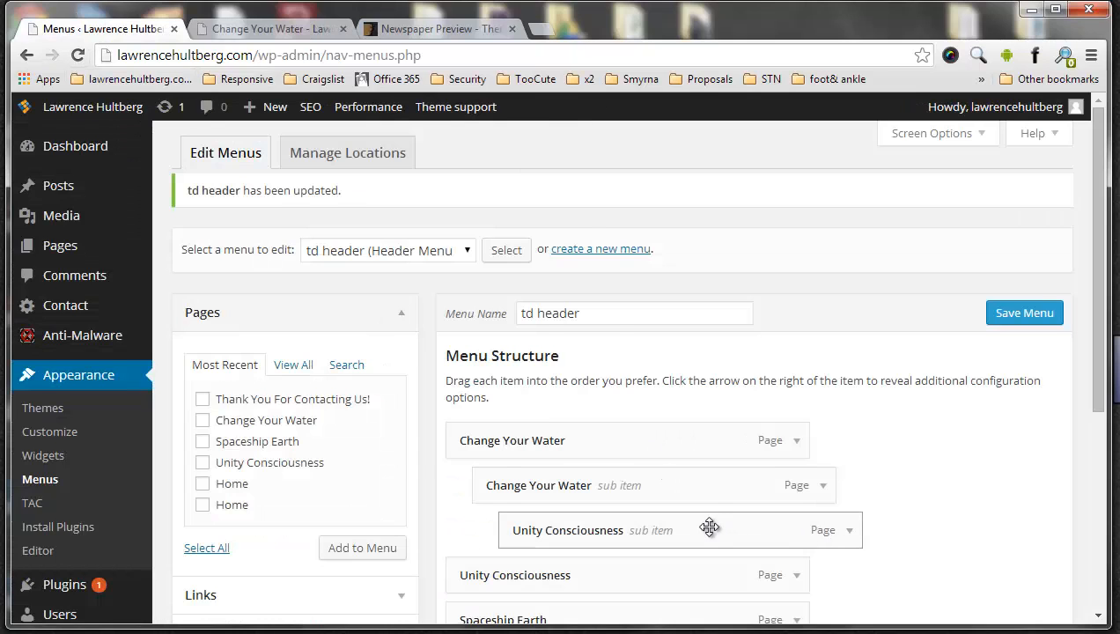
scroll(749, 460, down, 2)
click(850, 344)
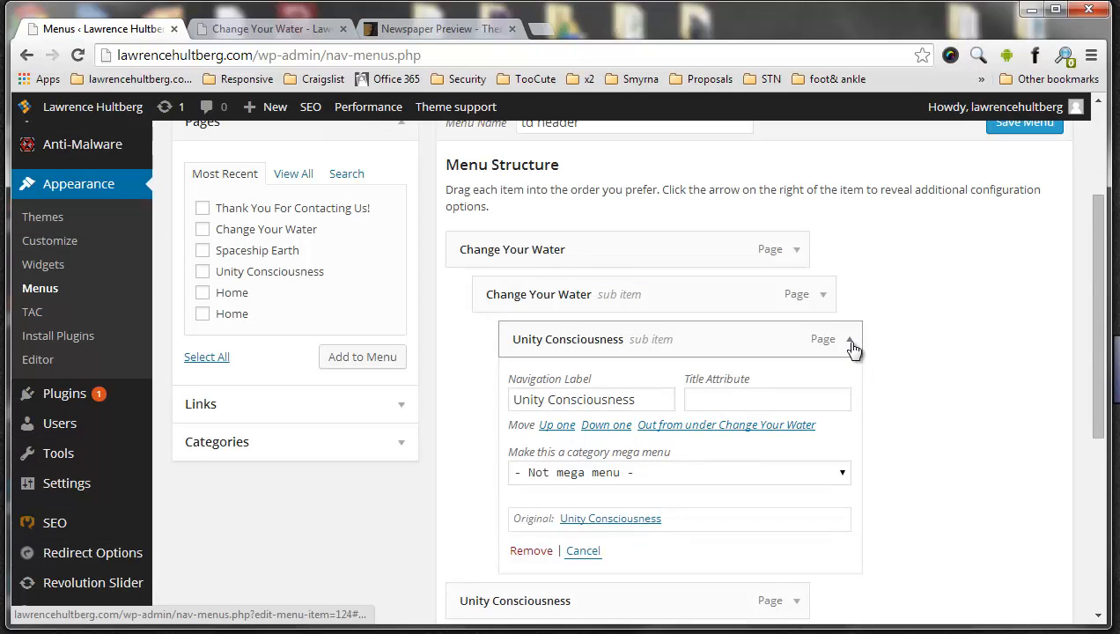
scroll(587, 362, down, 2)
click(531, 358)
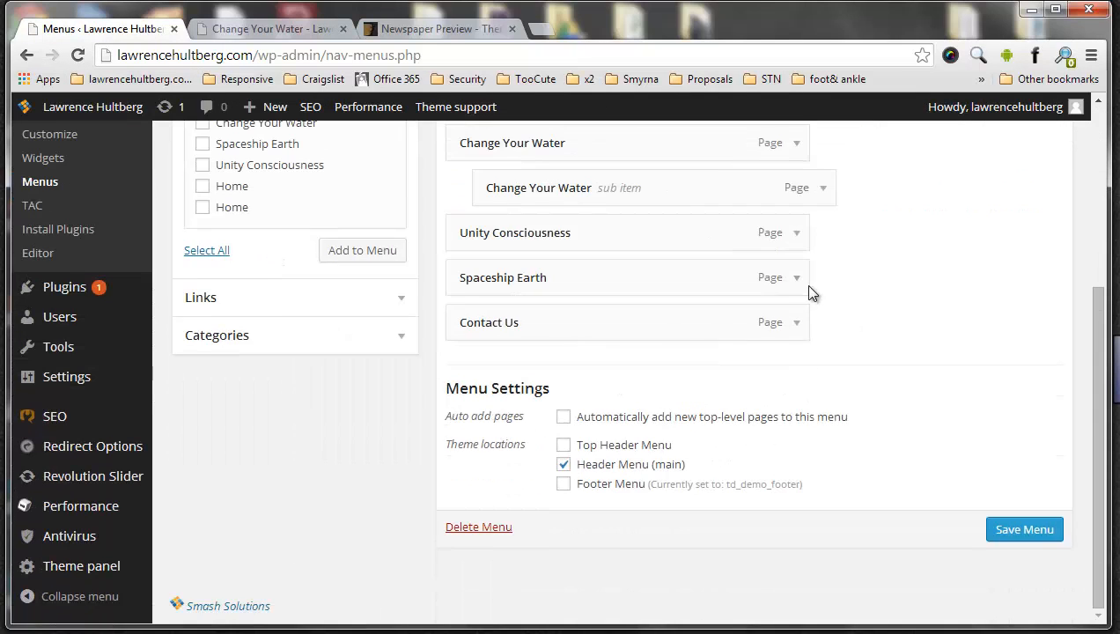
Remove the Change Your Water sub item from the td header menu
scroll(808, 282, up, 2)
click(824, 380)
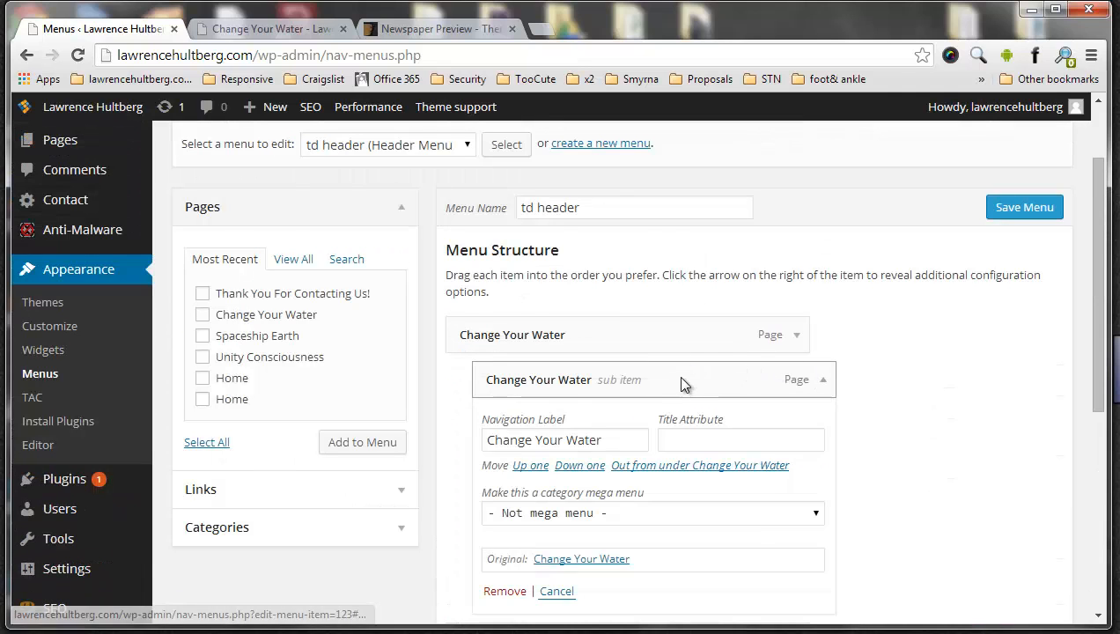
scroll(572, 388, down, 2)
click(507, 401)
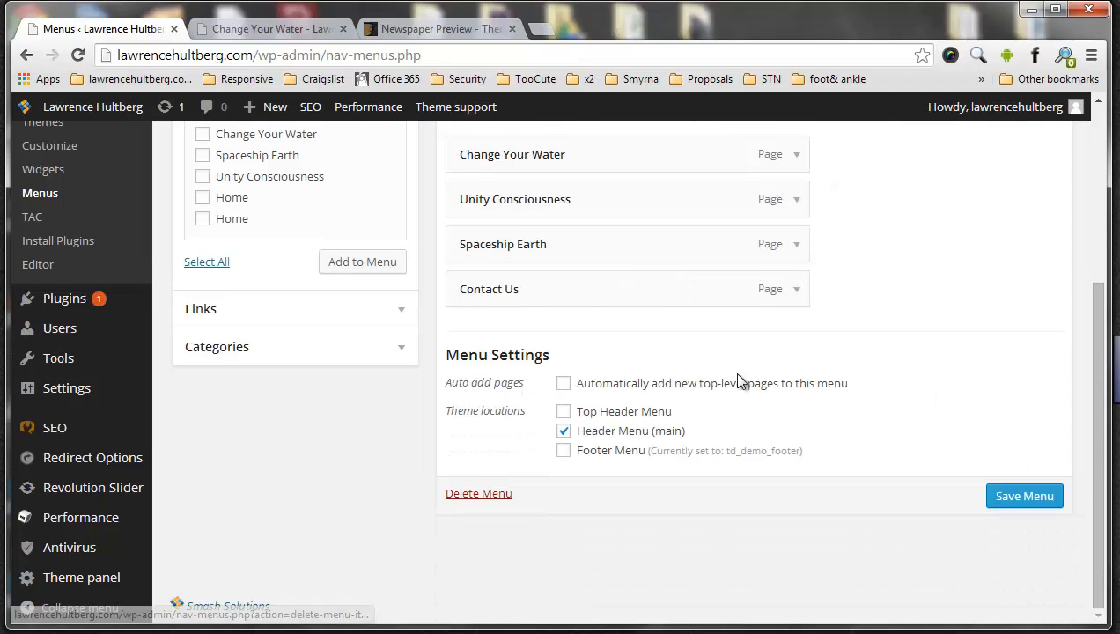
Examine the top-level Change Your Water item's navigation label, title attribute and category mega menu options
scroll(775, 365, up, 2)
click(795, 352)
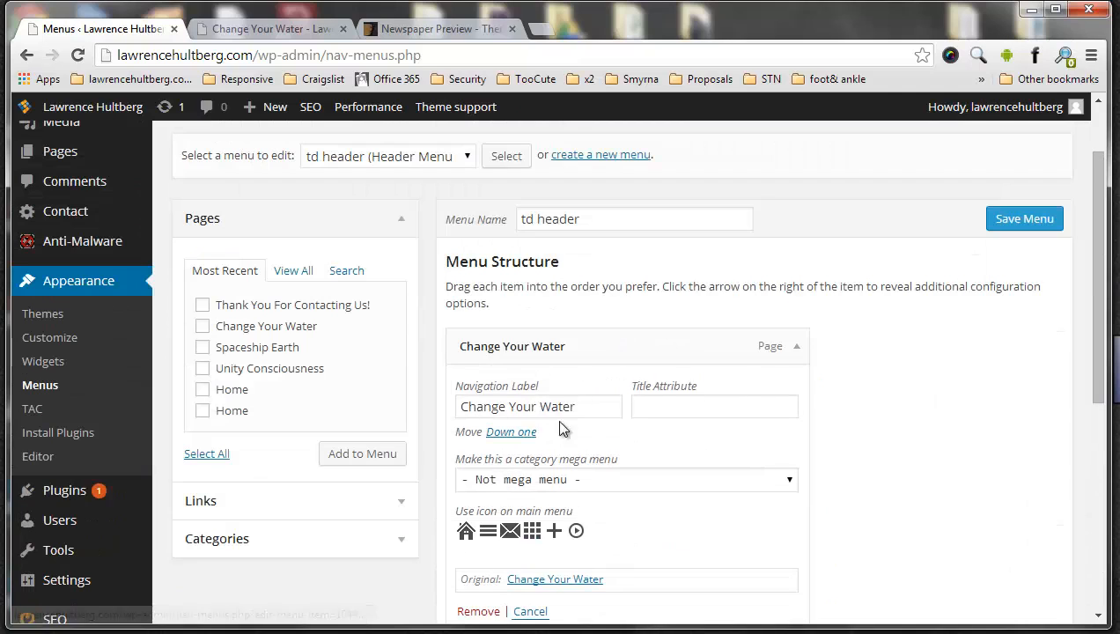
drag(582, 406, 482, 422)
scroll(661, 305, down, 2)
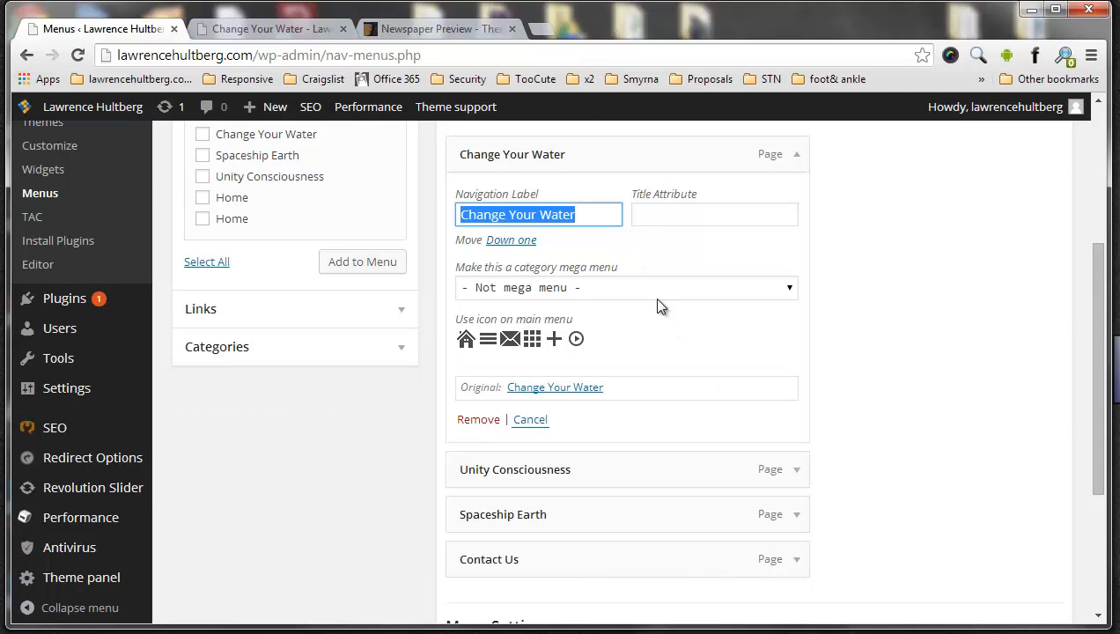
click(659, 212)
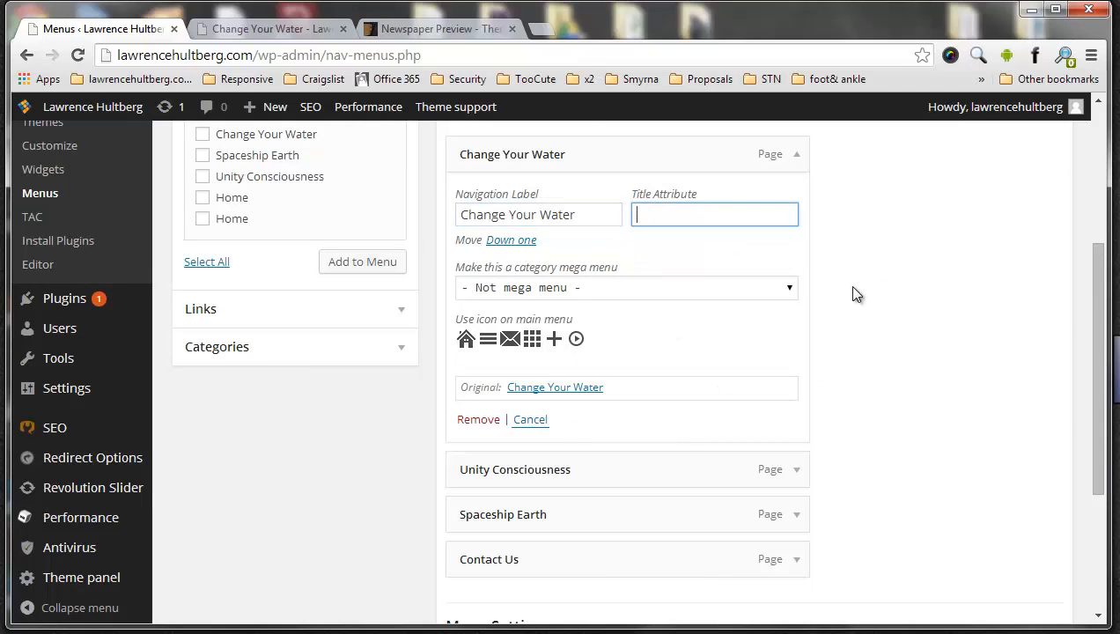
click(565, 289)
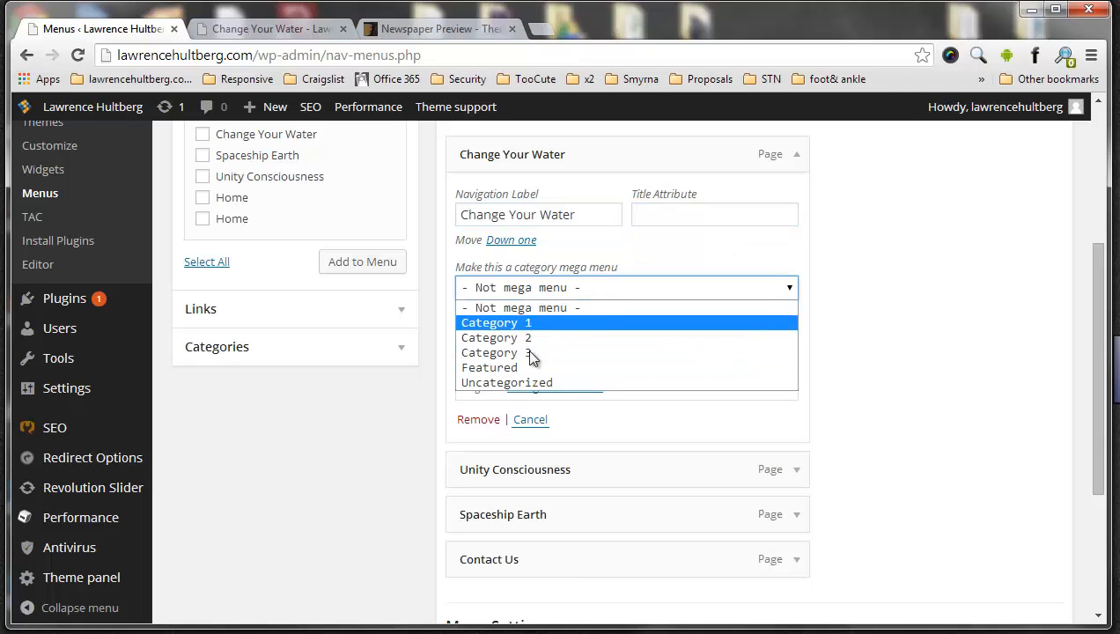
click(880, 333)
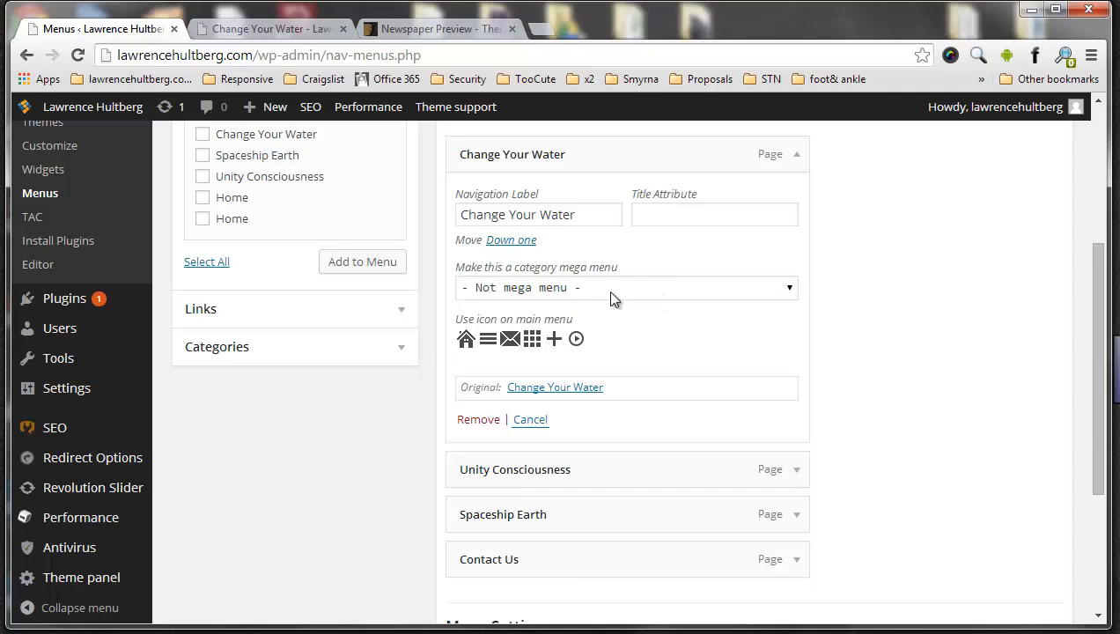
Show the categories that can be added to the menu and compare them with the item's mega menu options
click(394, 353)
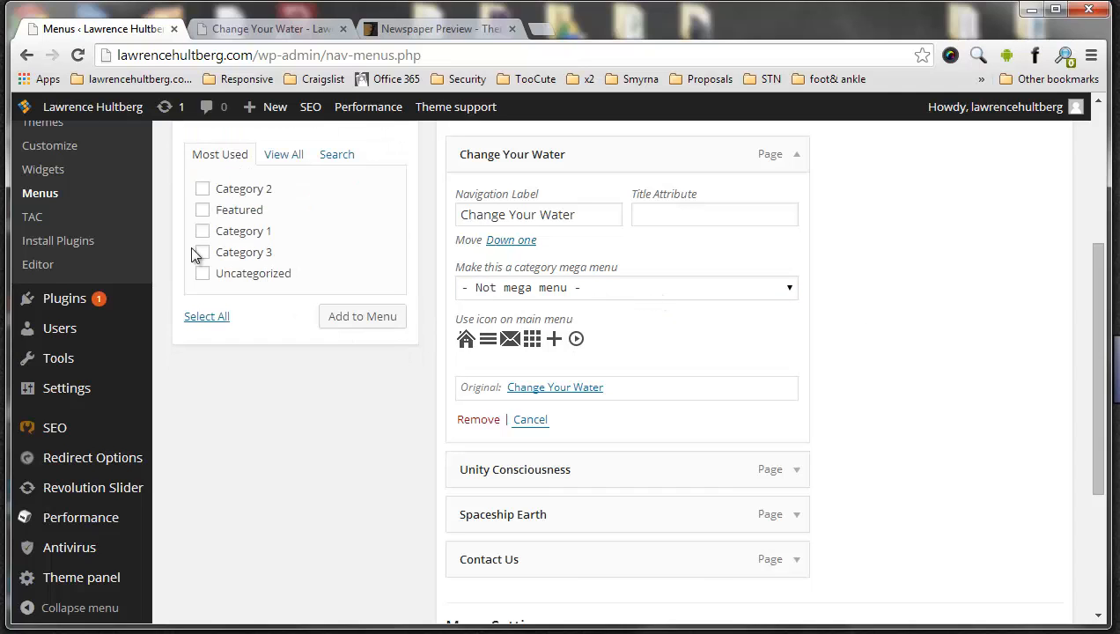
click(774, 290)
click(774, 290)
click(917, 294)
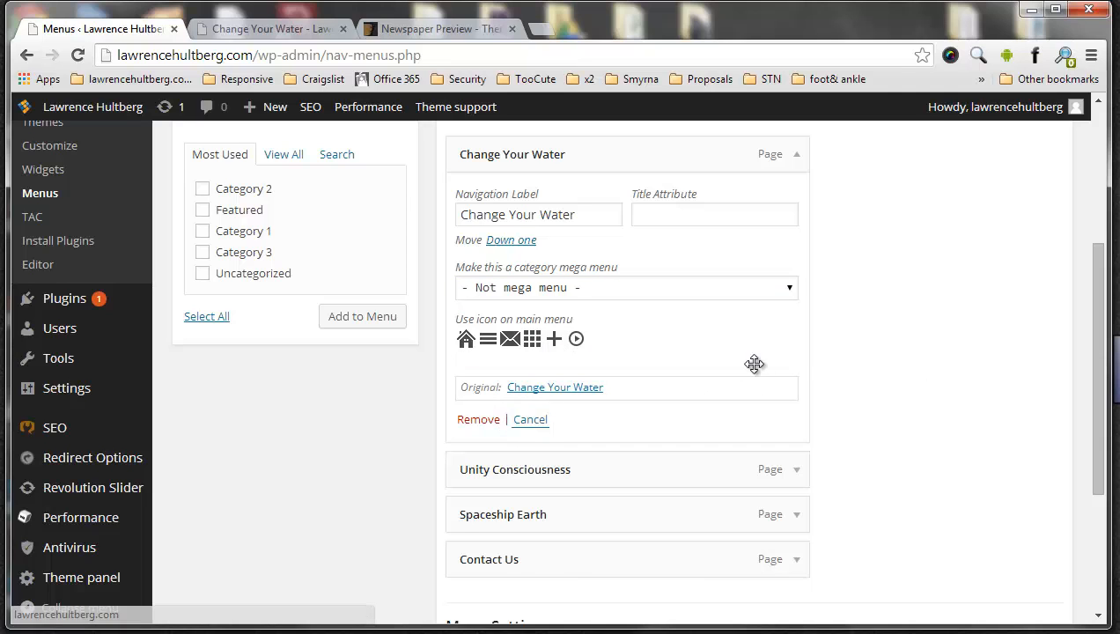
Close the Change Your Water item's settings without changes and save the td header menu
scroll(504, 393, up, 2)
scroll(764, 374, down, 2)
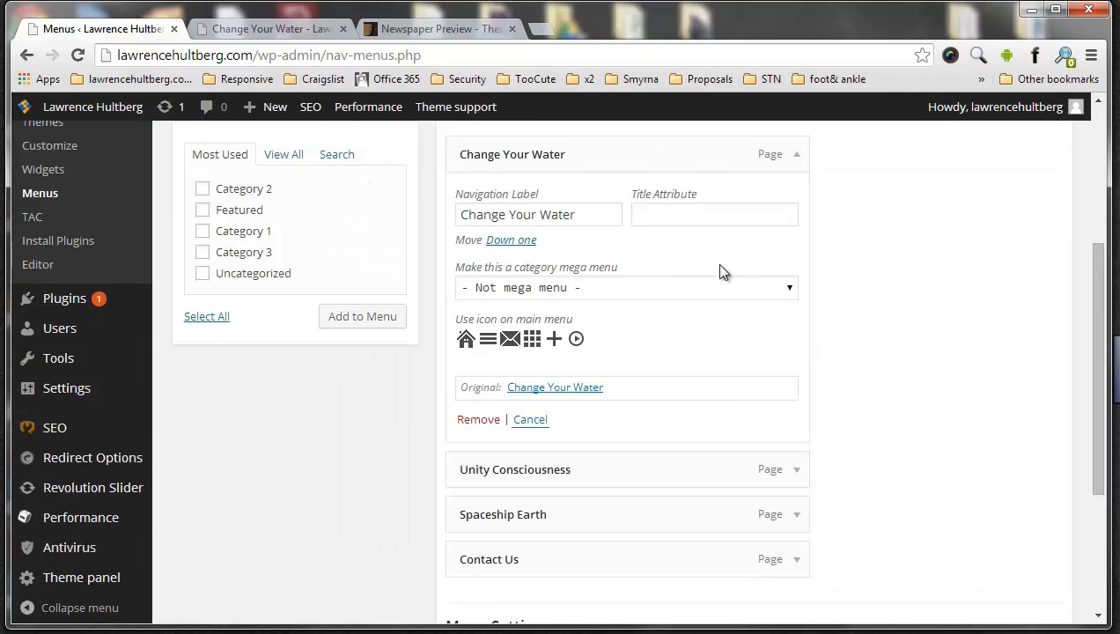
click(530, 419)
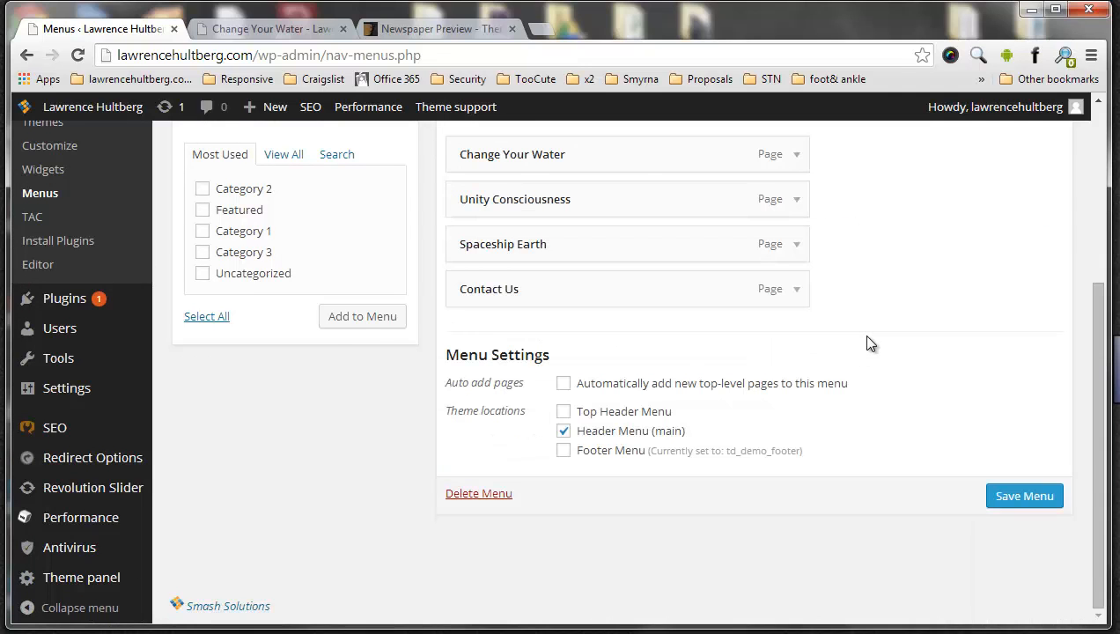
scroll(866, 343, up, 2)
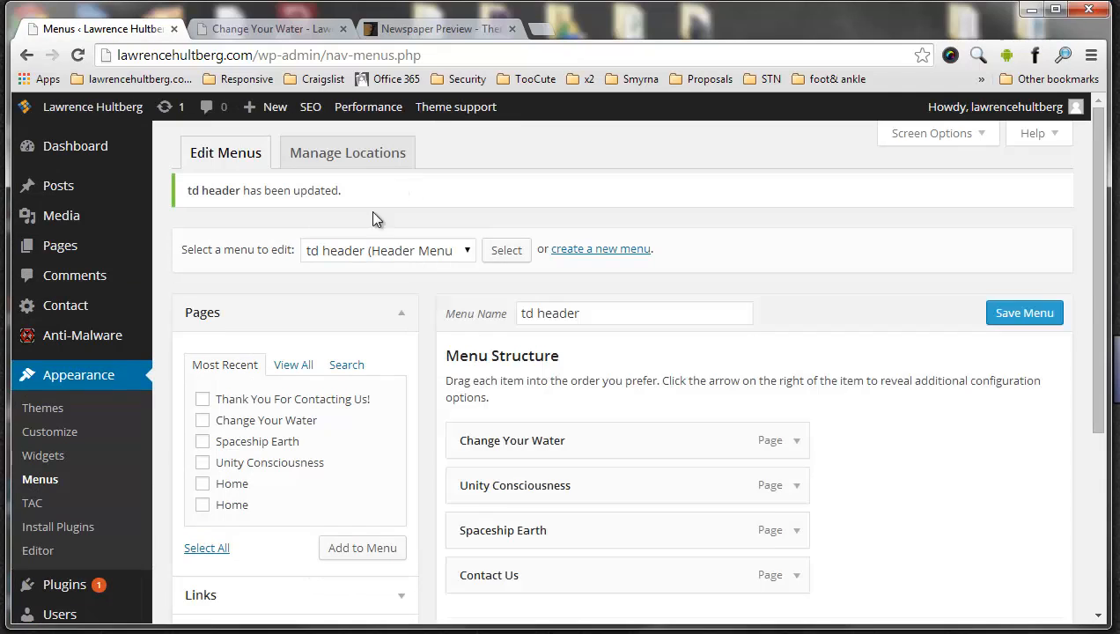
Load the td_demo_top menu for editing and check the top bar menu area on the live page
click(373, 255)
click(370, 308)
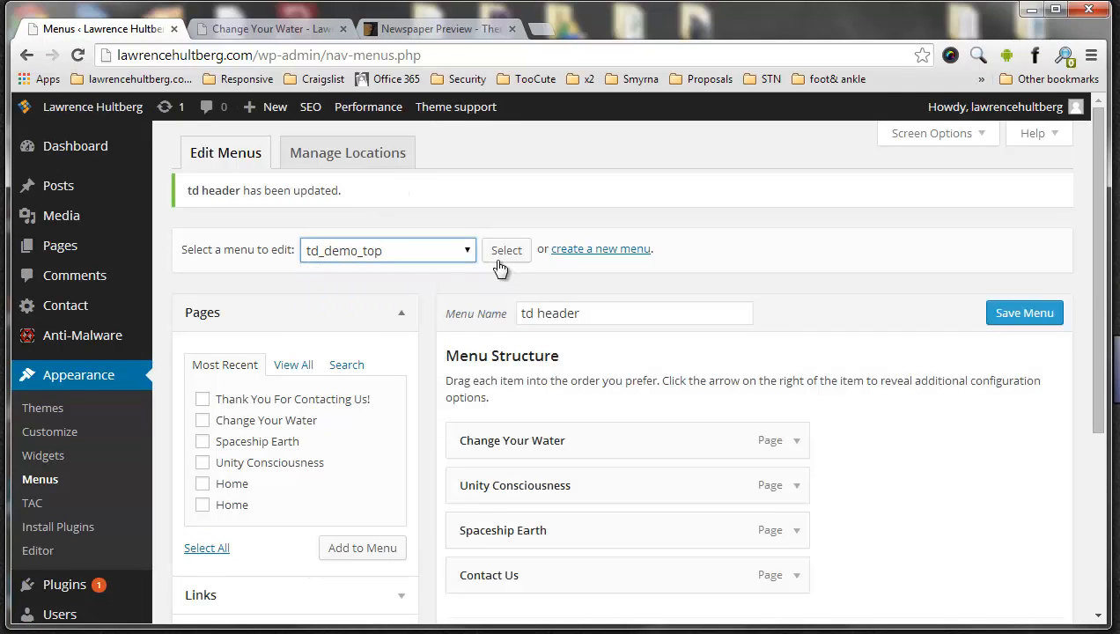
click(513, 262)
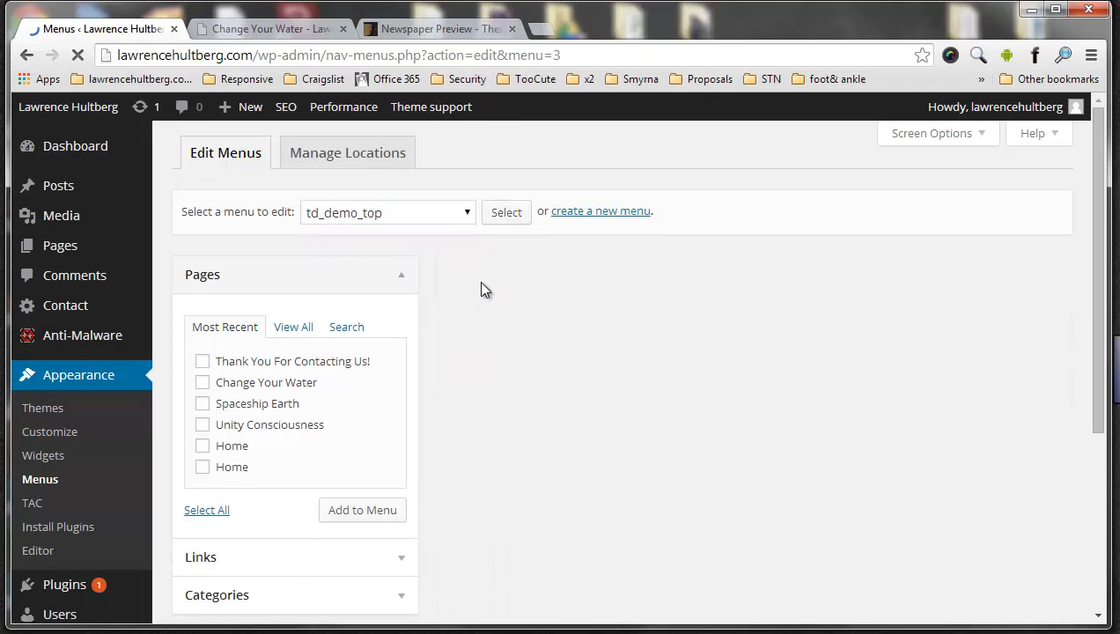
click(260, 30)
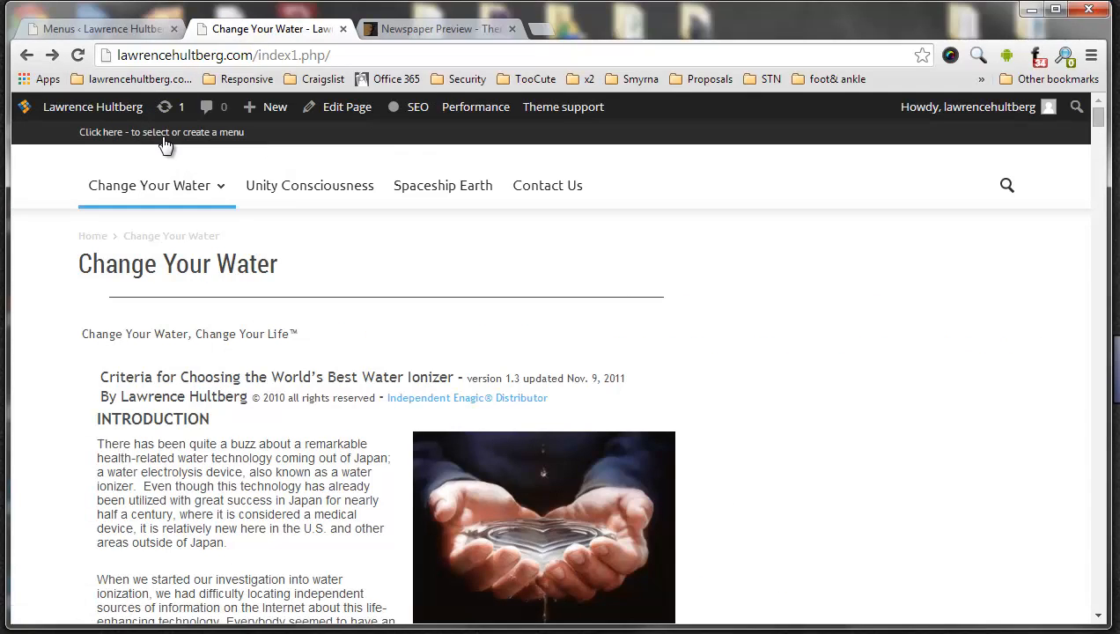
Examine the td_demo_top menu's items and theme location settings, and compare them with the live page's top bar
click(119, 29)
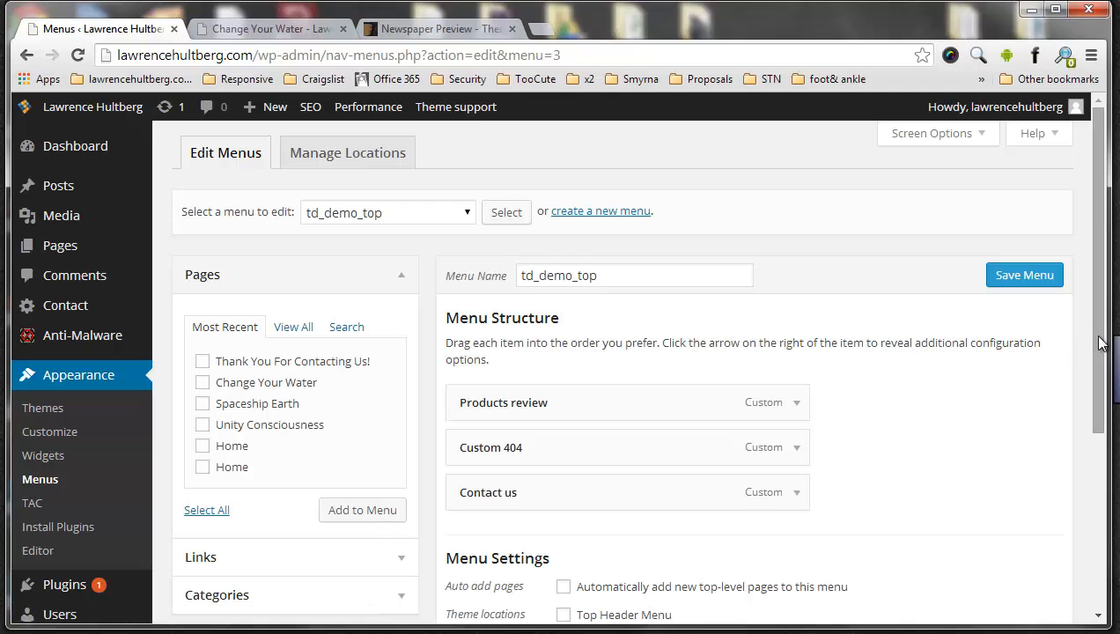
drag(1095, 351, 1087, 404)
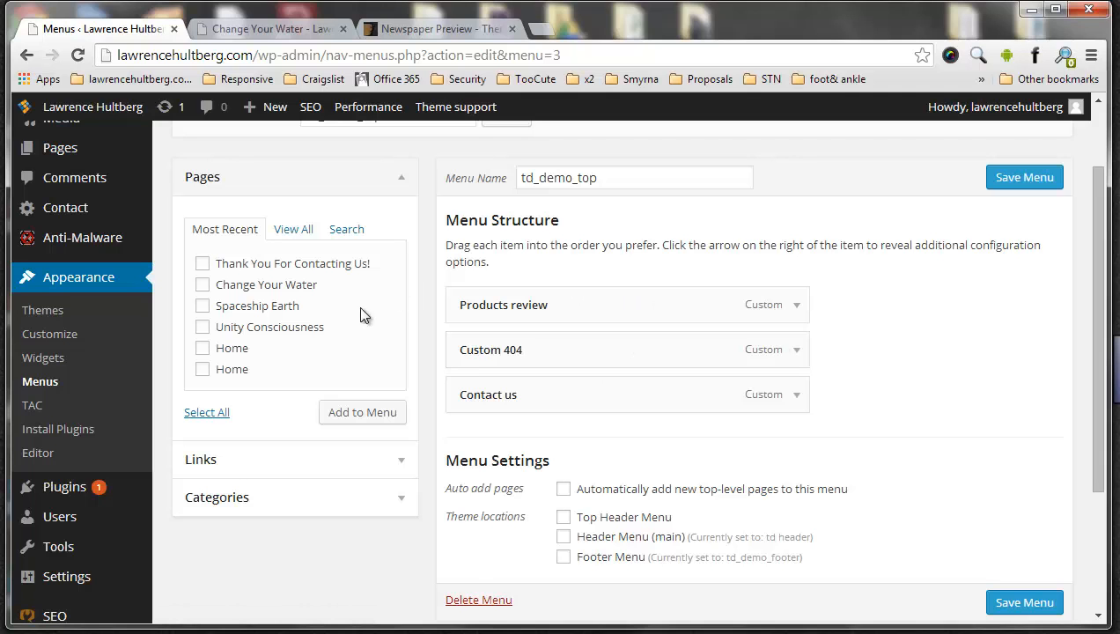
scroll(384, 204, up, 2)
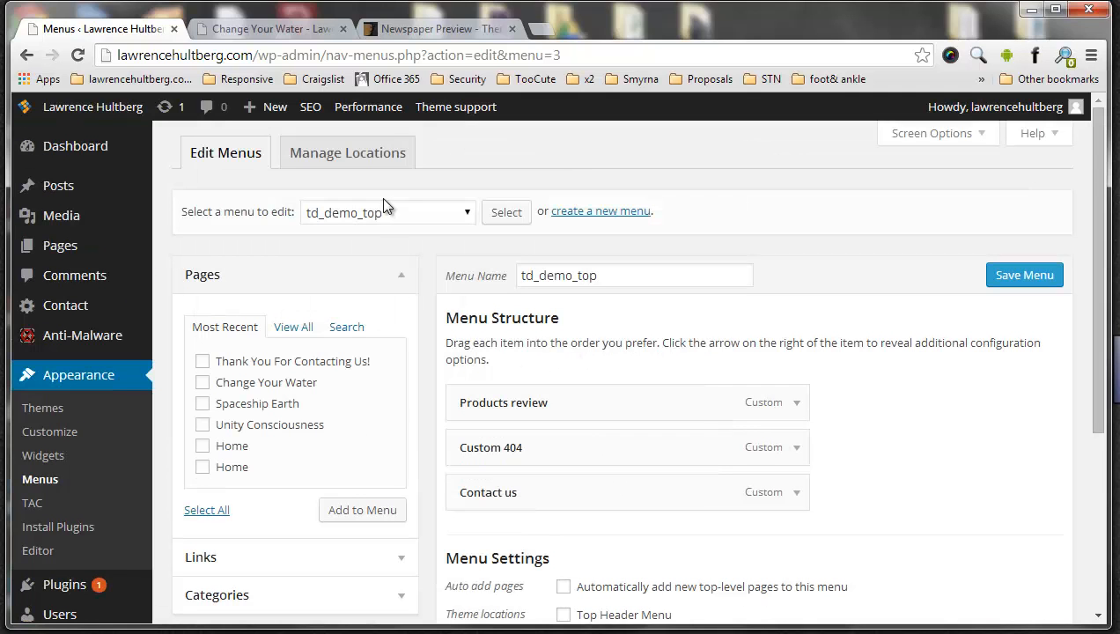
click(246, 33)
key(ctrl+shift+Tab)
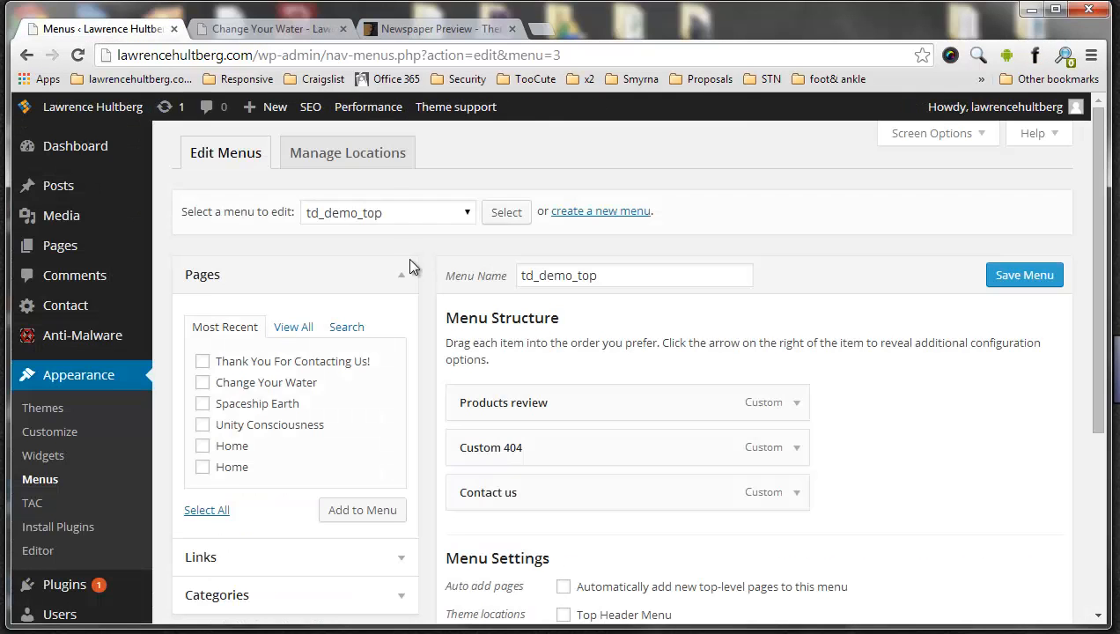
Load the td_demo_footer menu for editing, add the last listed Home page to it and save the menu
click(380, 213)
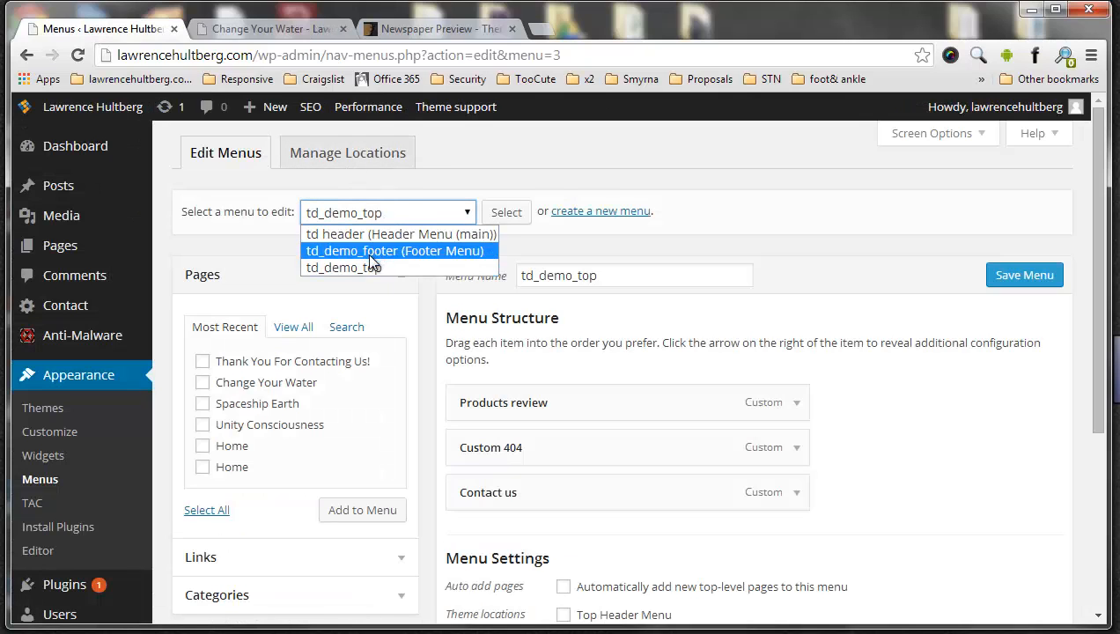
click(371, 254)
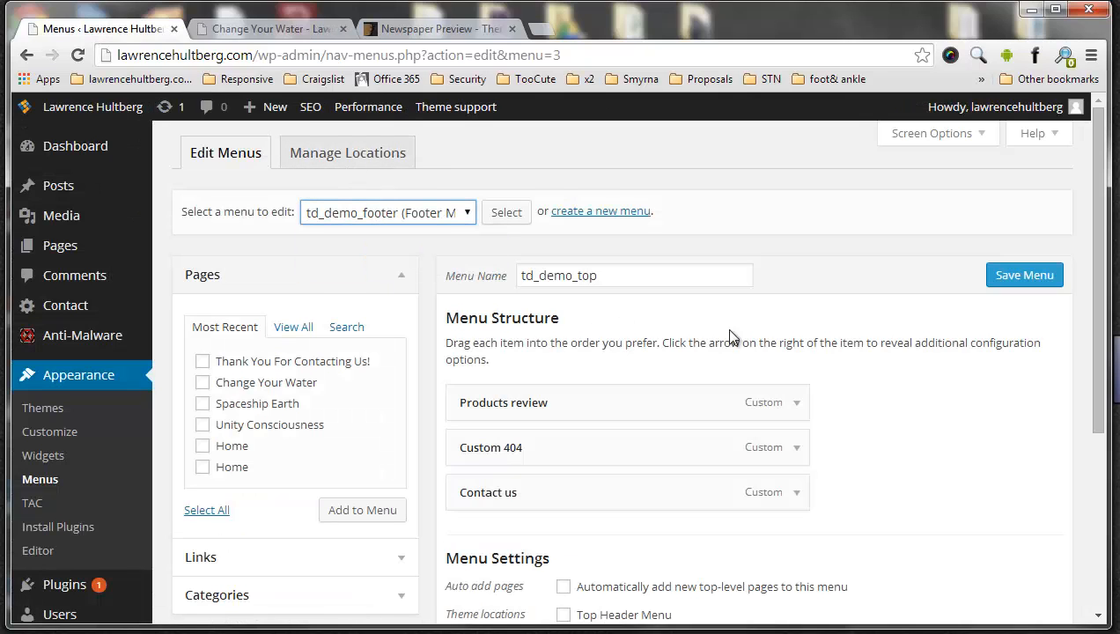
click(506, 212)
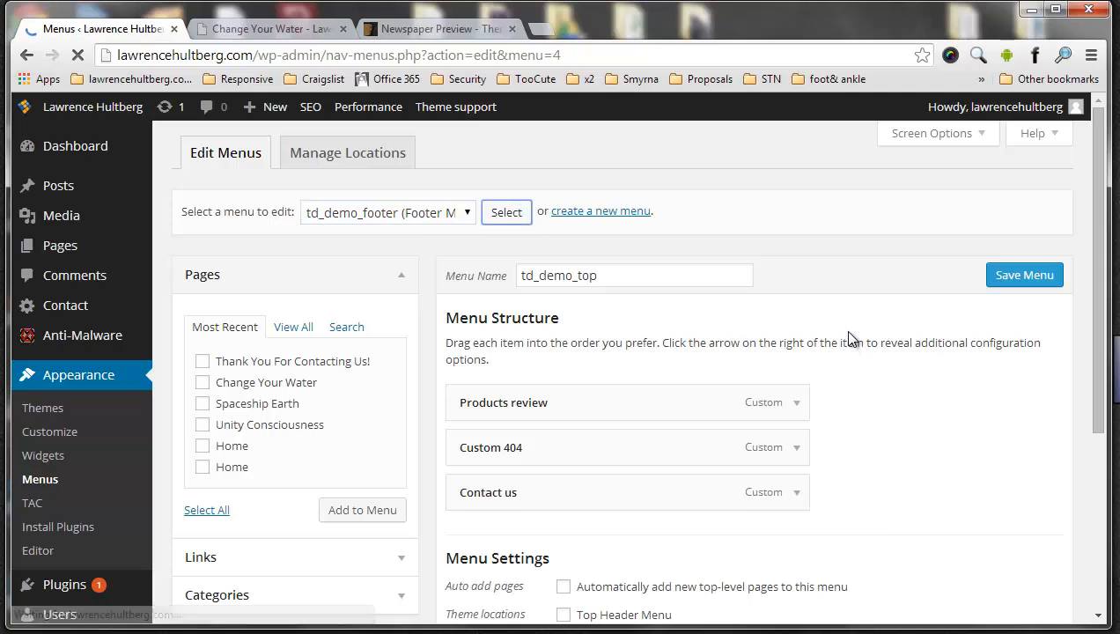
scroll(850, 339, down, 2)
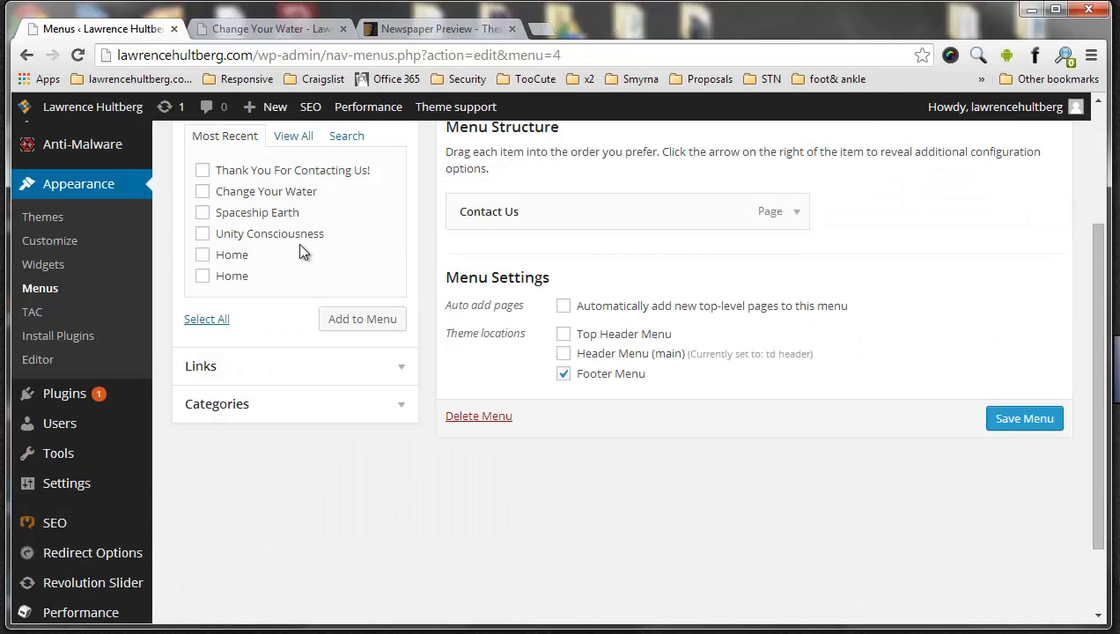
click(204, 277)
click(363, 319)
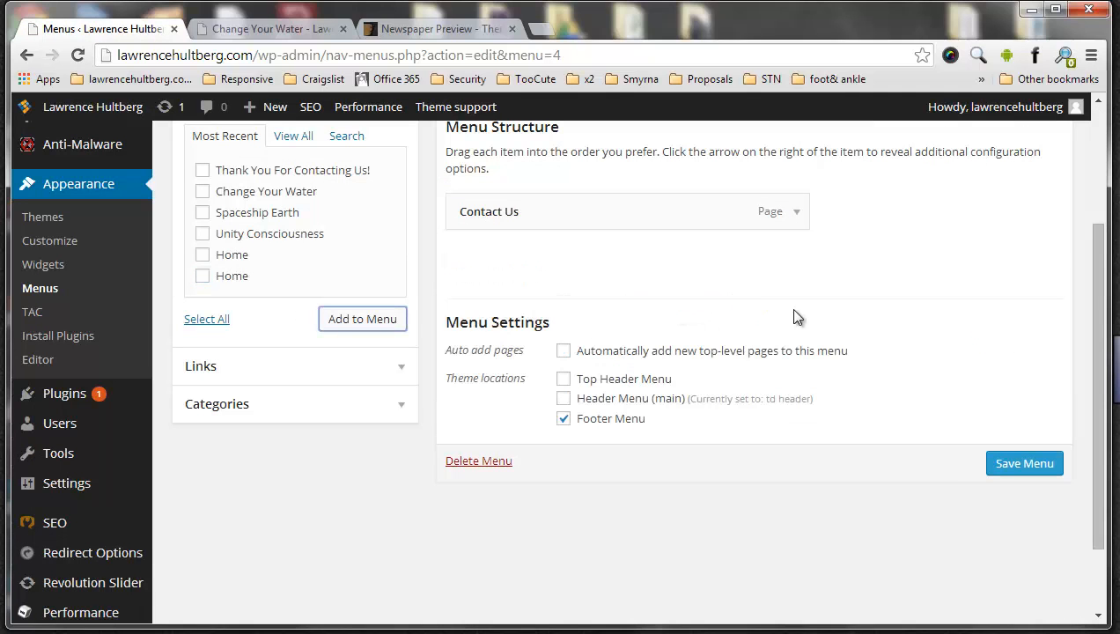
click(999, 462)
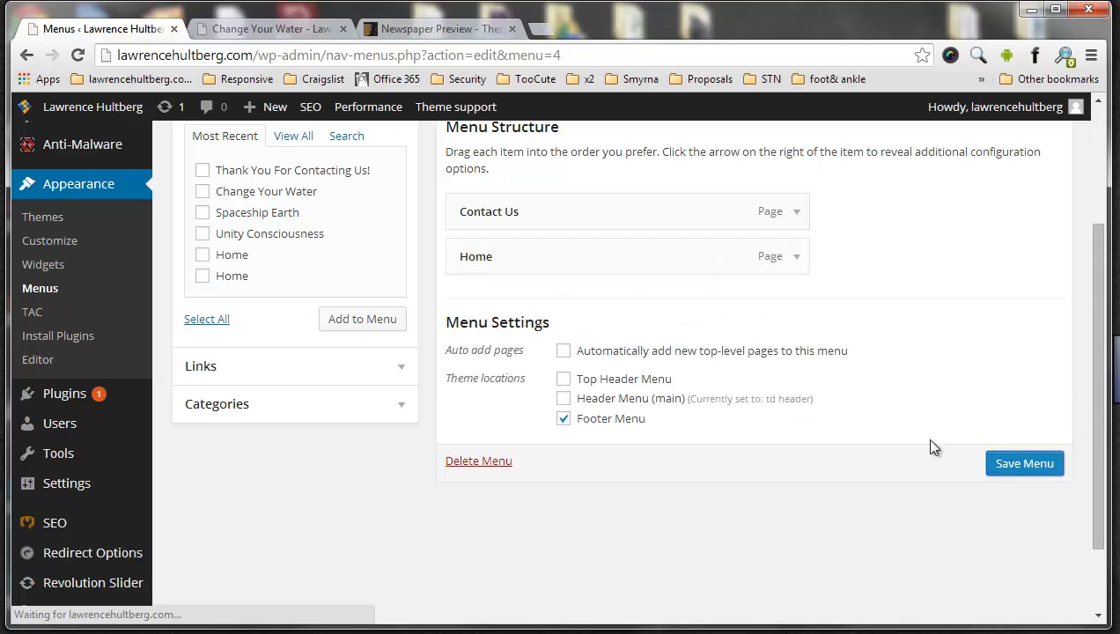
Reload the live Change Your Water page and check the menu links in its footer
click(264, 37)
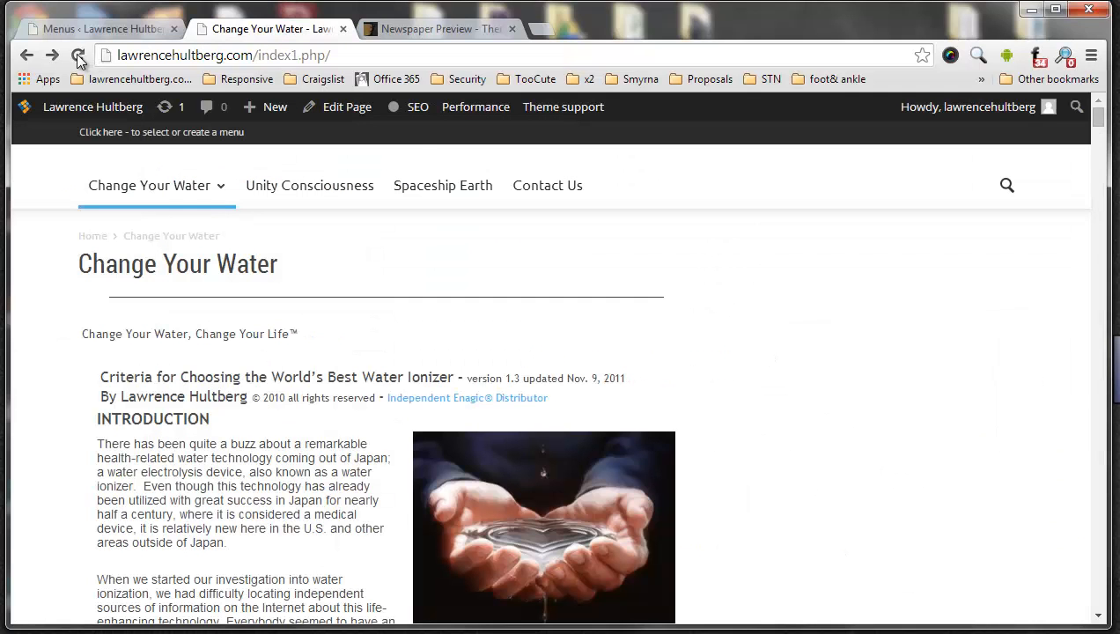
click(78, 56)
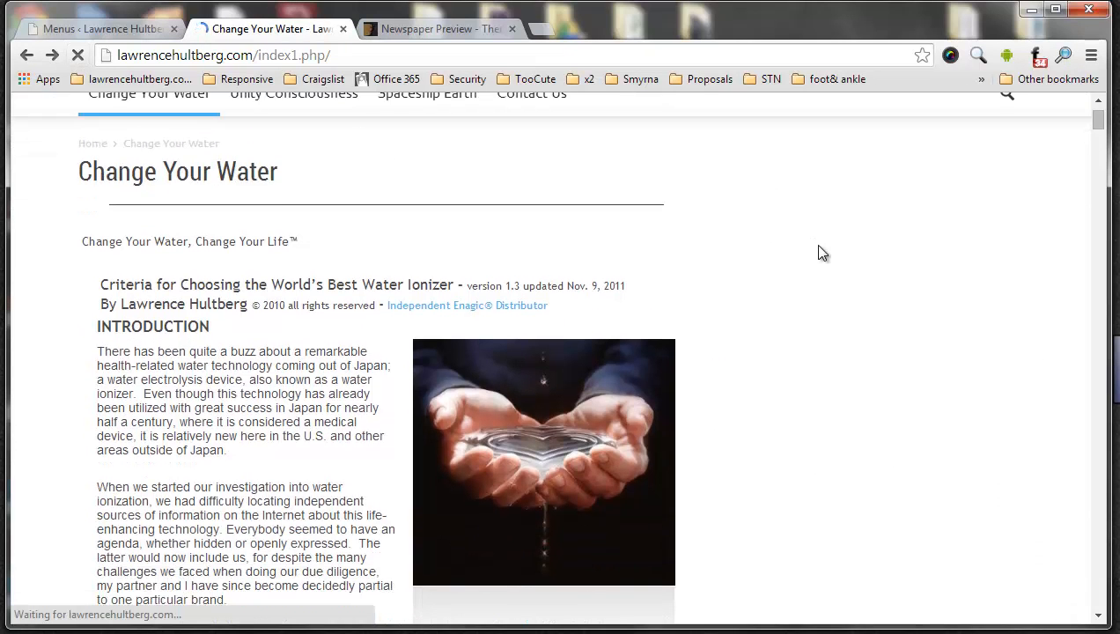
scroll(819, 253, down, 15)
scroll(917, 248, down, 8)
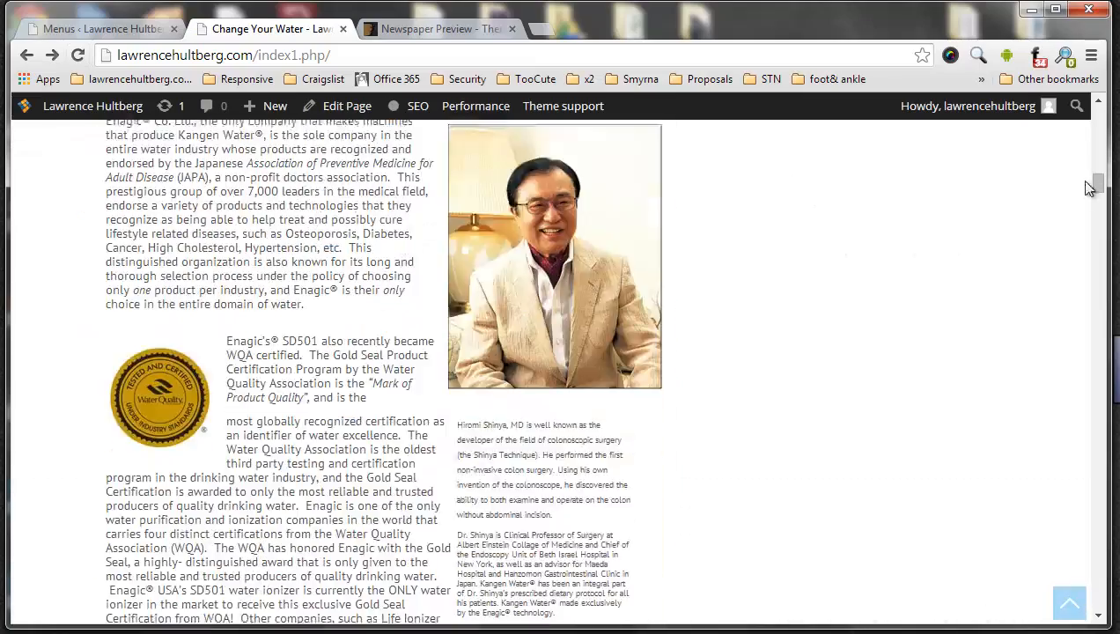
drag(1097, 186, 1098, 632)
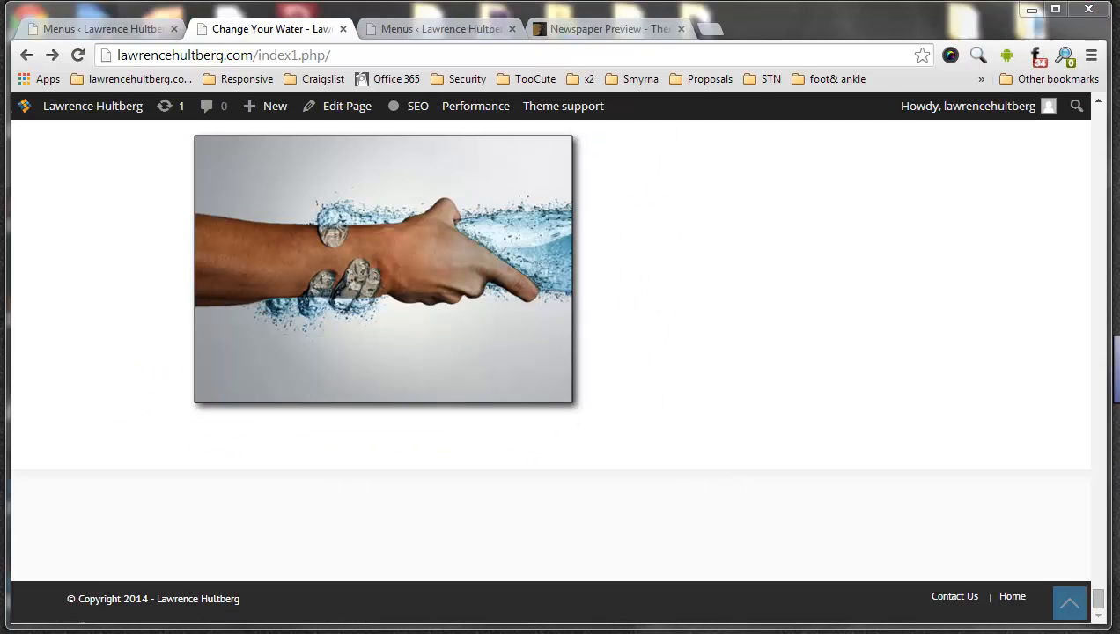
Compare the td_demo_footer structure with the reloaded live page's footer links, and check the page's top bar
click(94, 30)
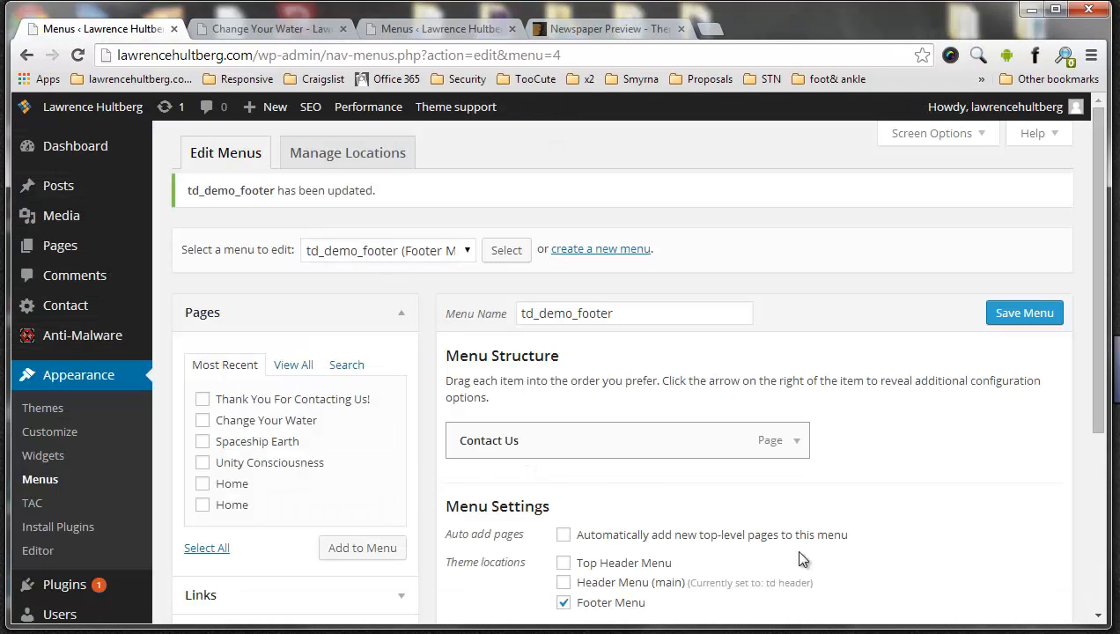
click(257, 29)
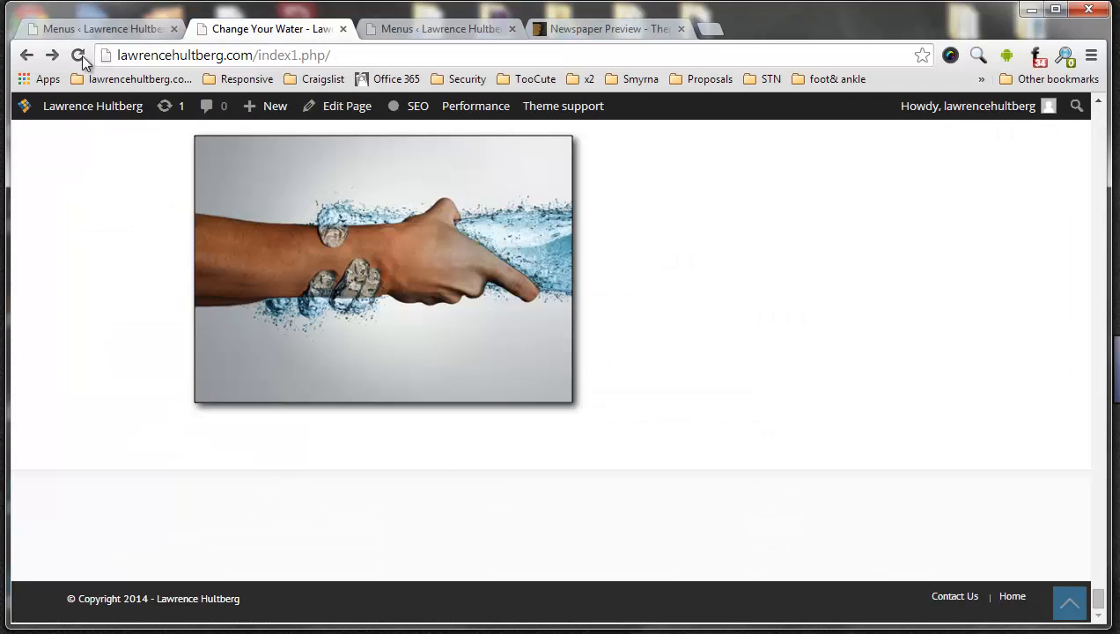
click(78, 54)
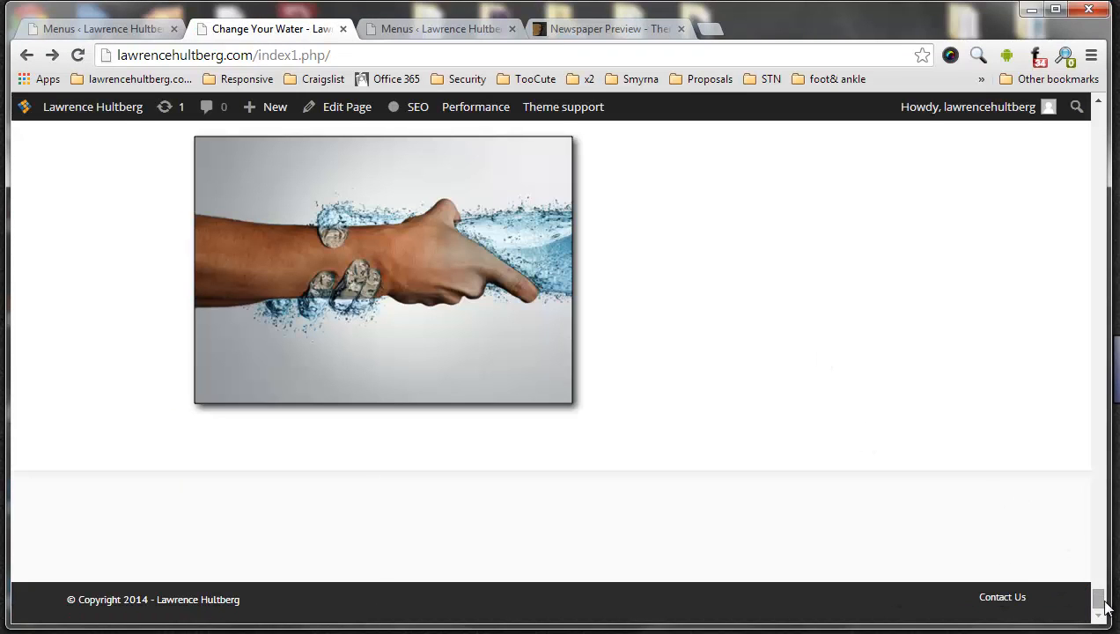
drag(1103, 603, 1108, 104)
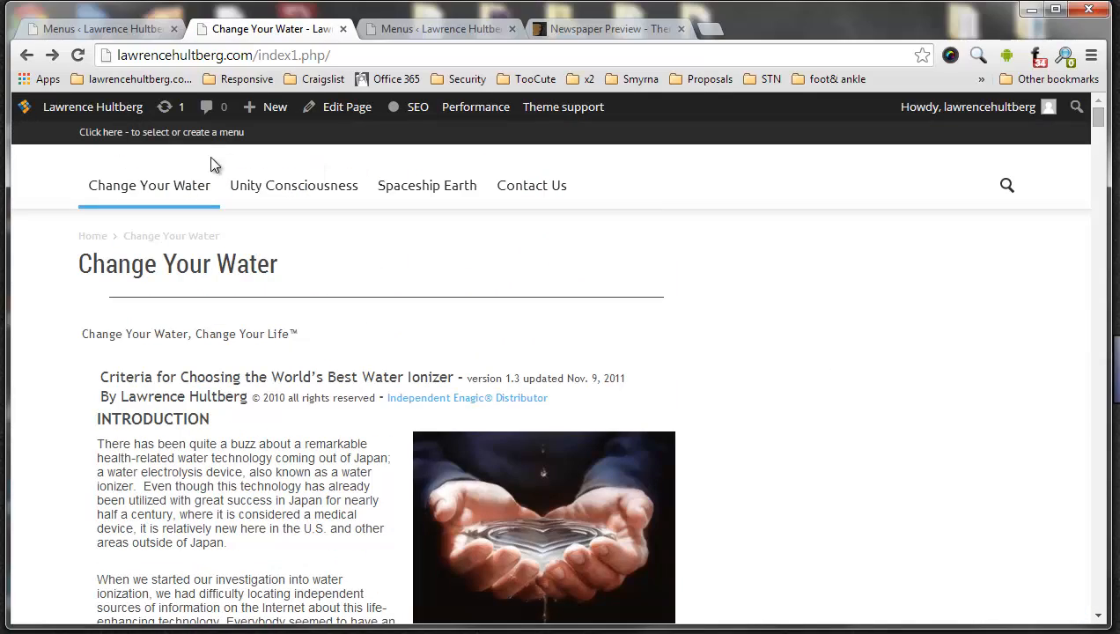
Check the live page's top bar against the menu editor and load the td_demo_top menu for editing
click(85, 18)
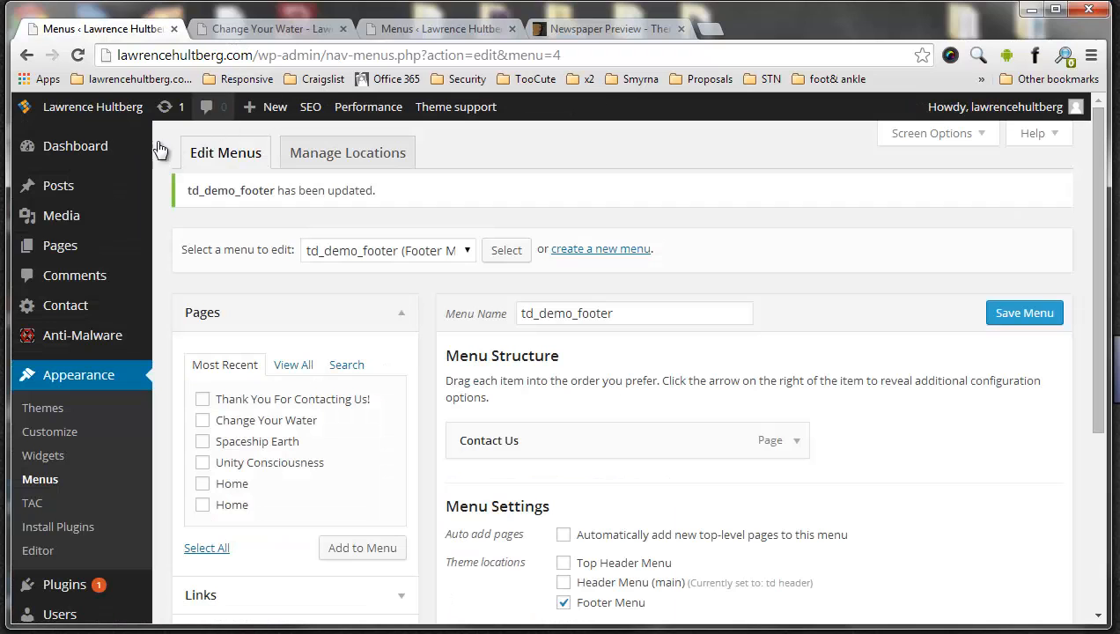
click(238, 34)
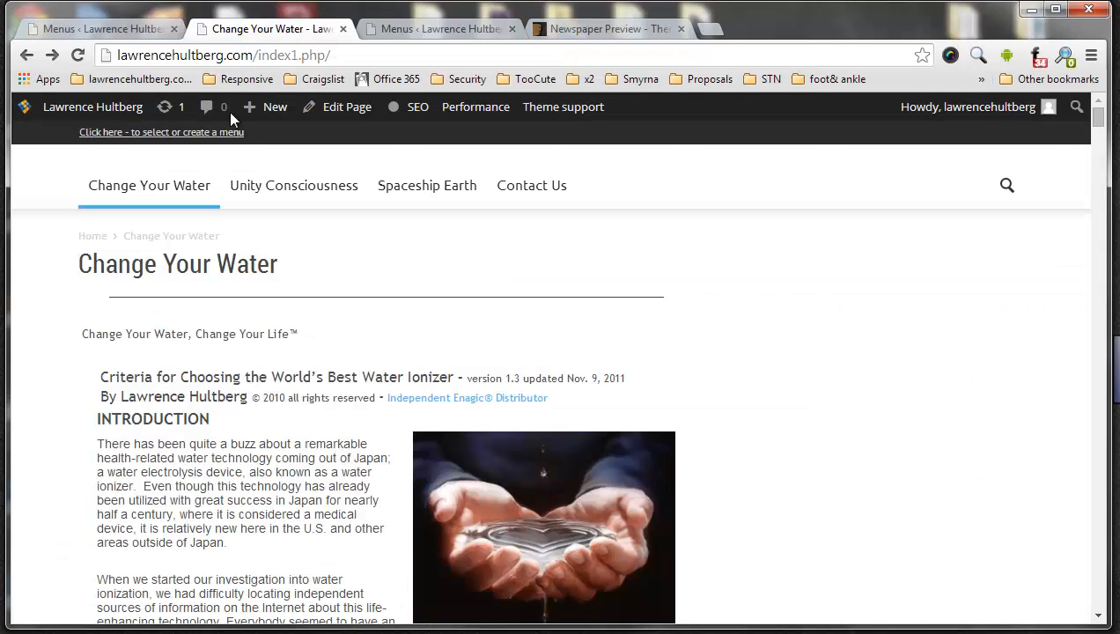
click(103, 29)
click(371, 250)
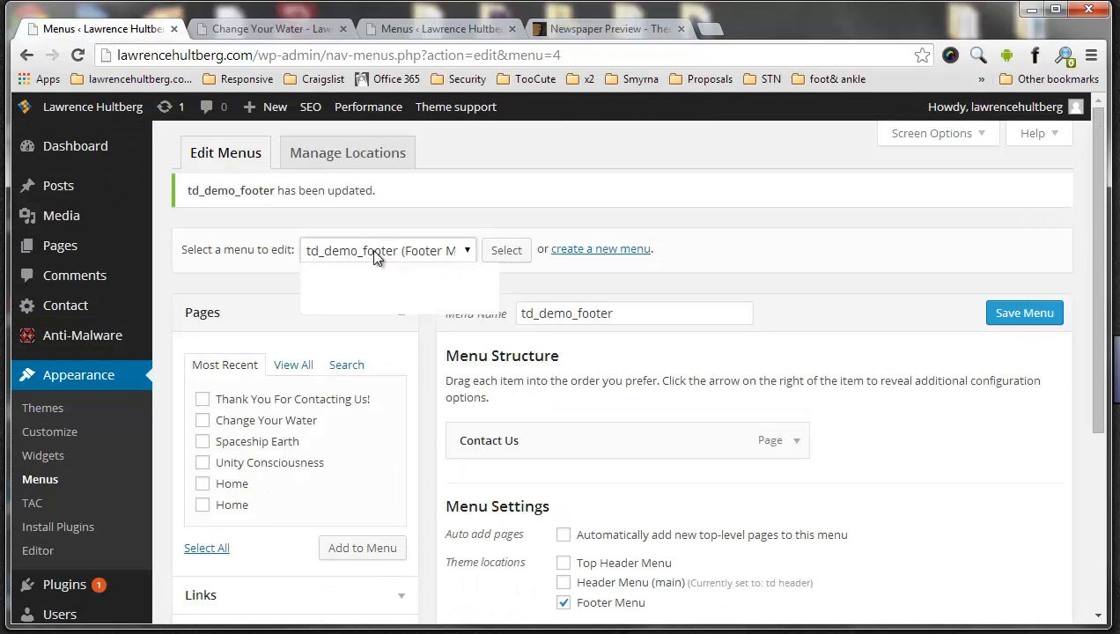
click(373, 303)
click(501, 253)
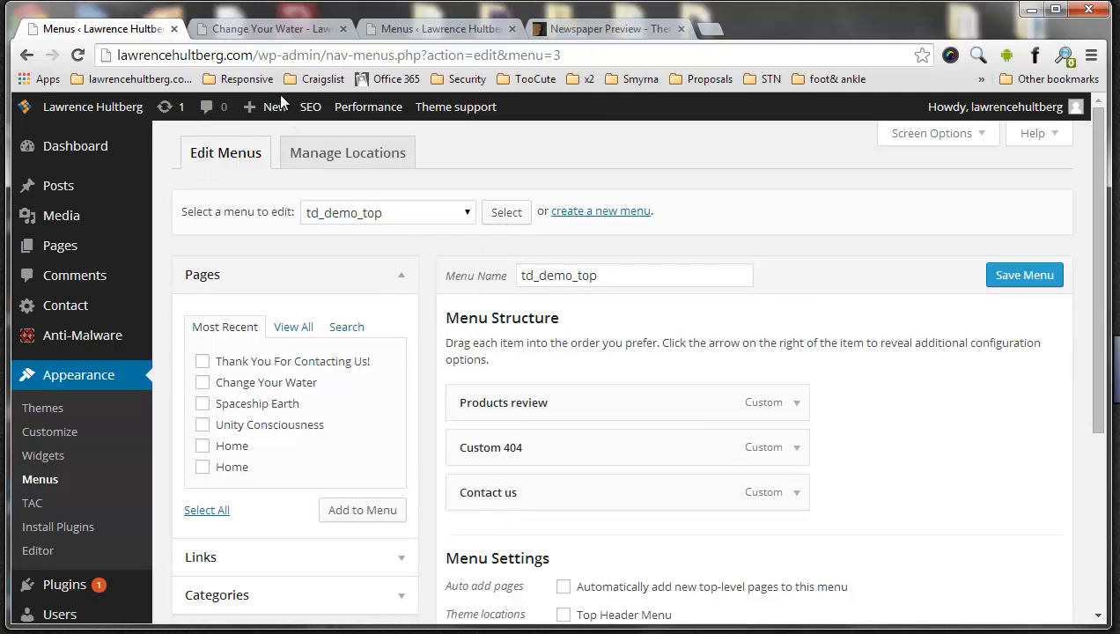
Assign td_demo_top to the Top Header Menu location and save the location changes
click(265, 30)
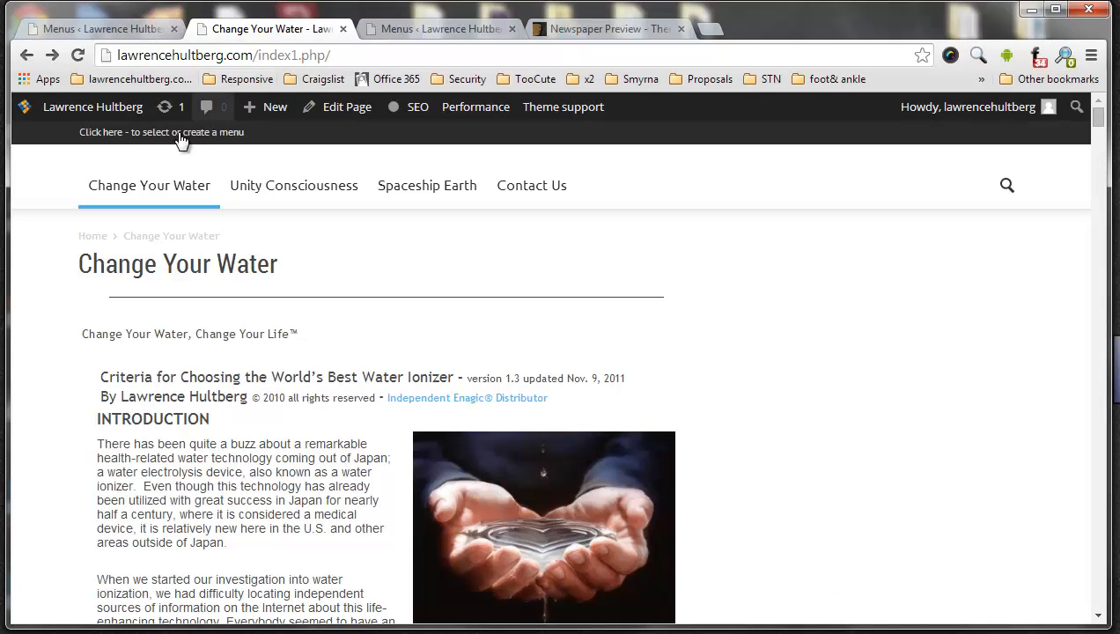
click(118, 26)
click(338, 156)
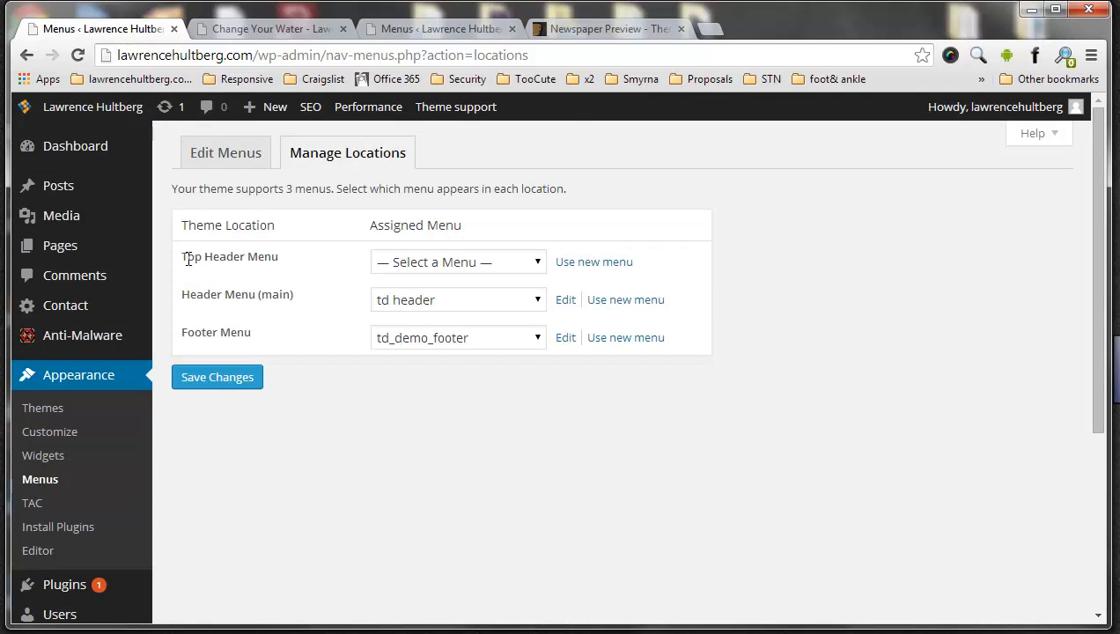
click(471, 261)
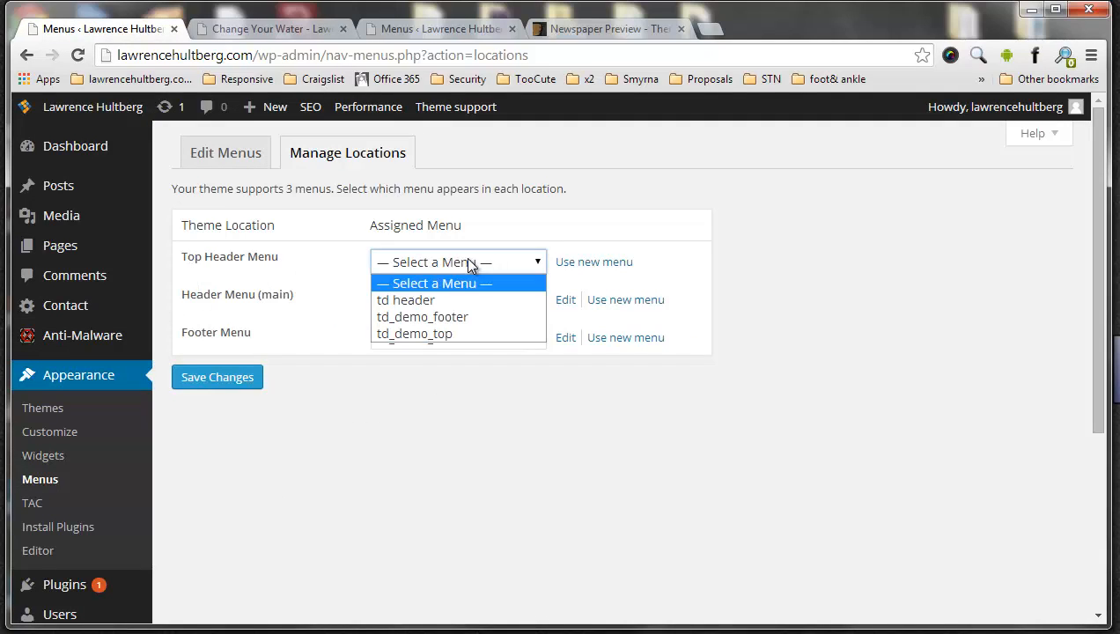
click(458, 334)
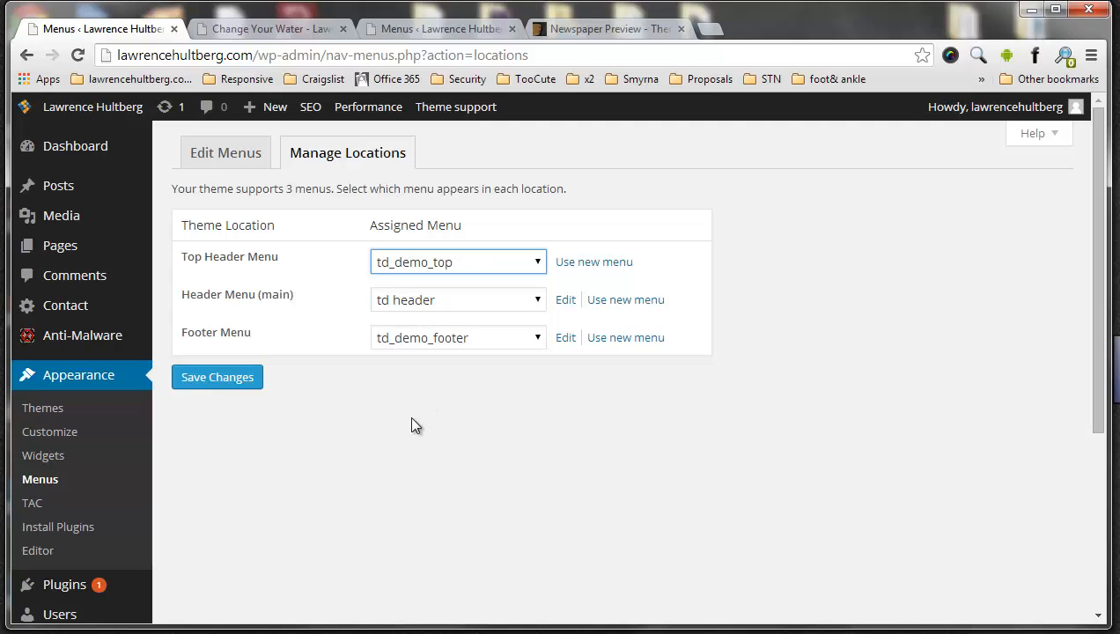
click(218, 377)
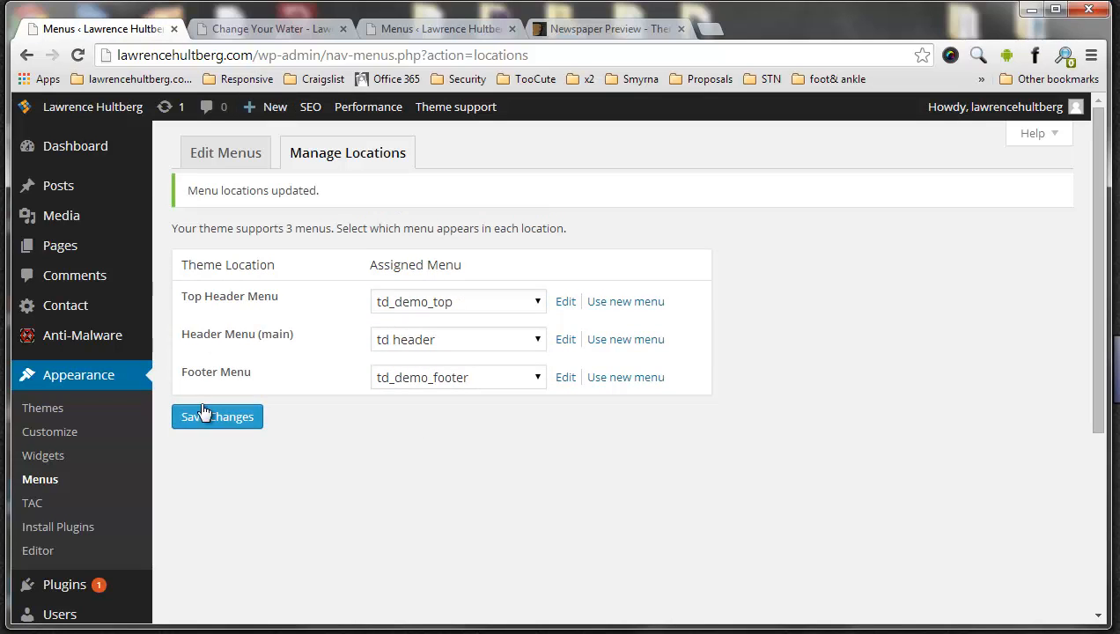
Reload the live page and check the top header menu in the top bar
click(220, 32)
click(77, 55)
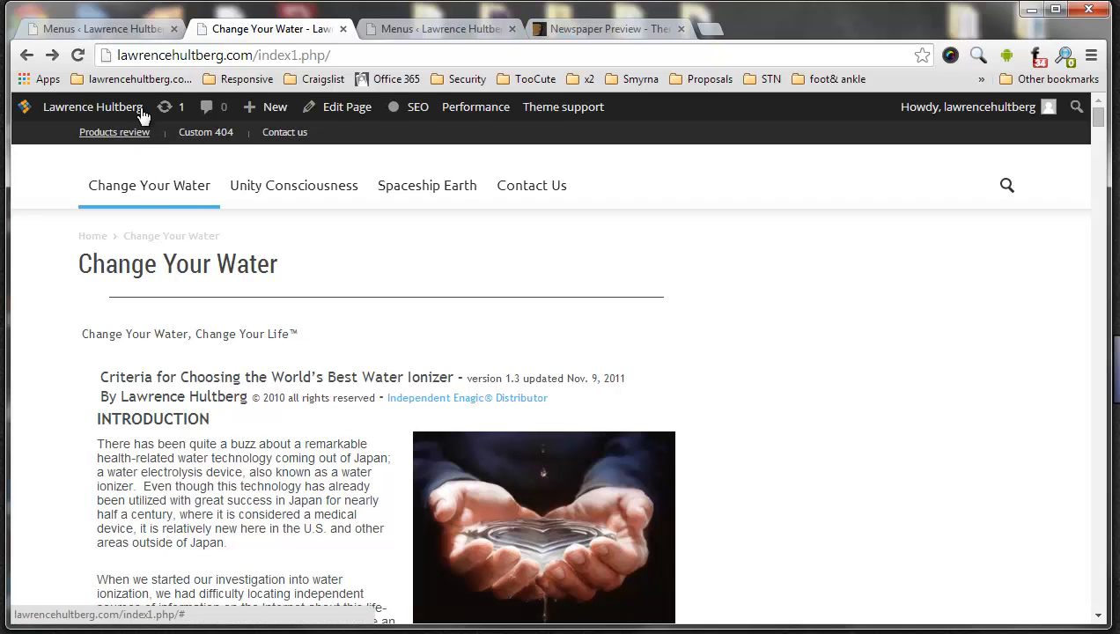
click(141, 18)
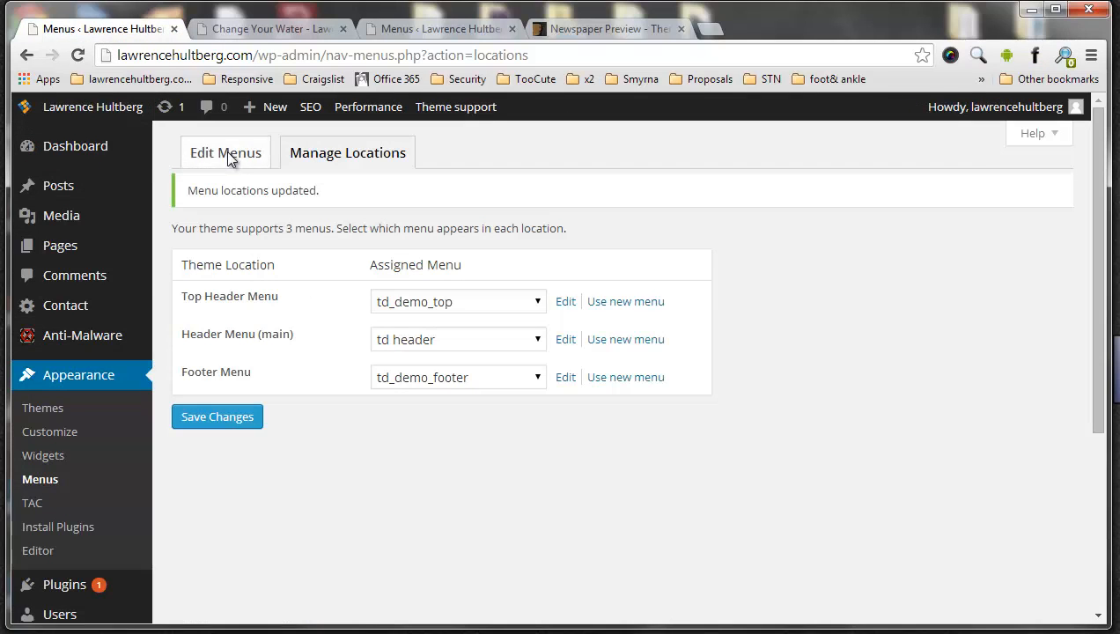
Open the Products review item of the td_demo_top menu for editing and expand the custom link options
click(225, 152)
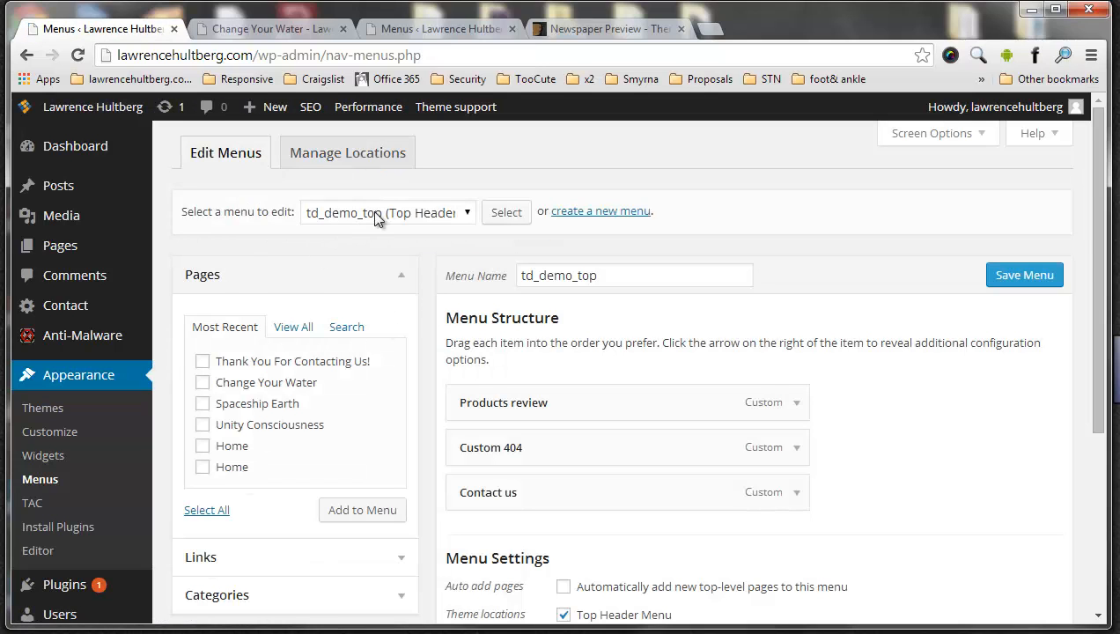
click(376, 219)
click(377, 219)
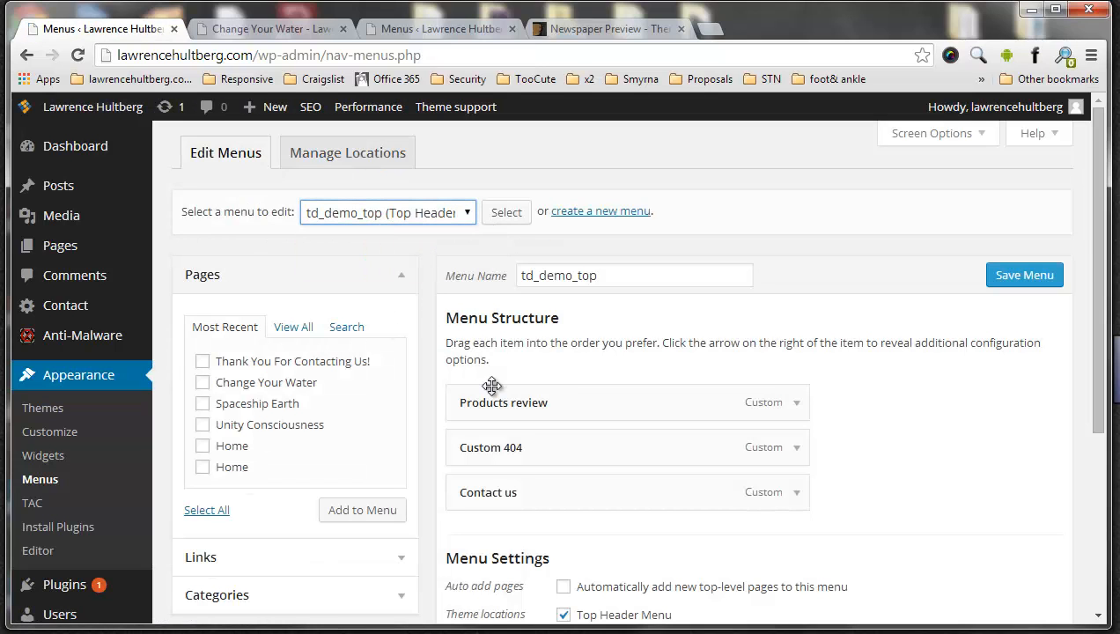
click(797, 405)
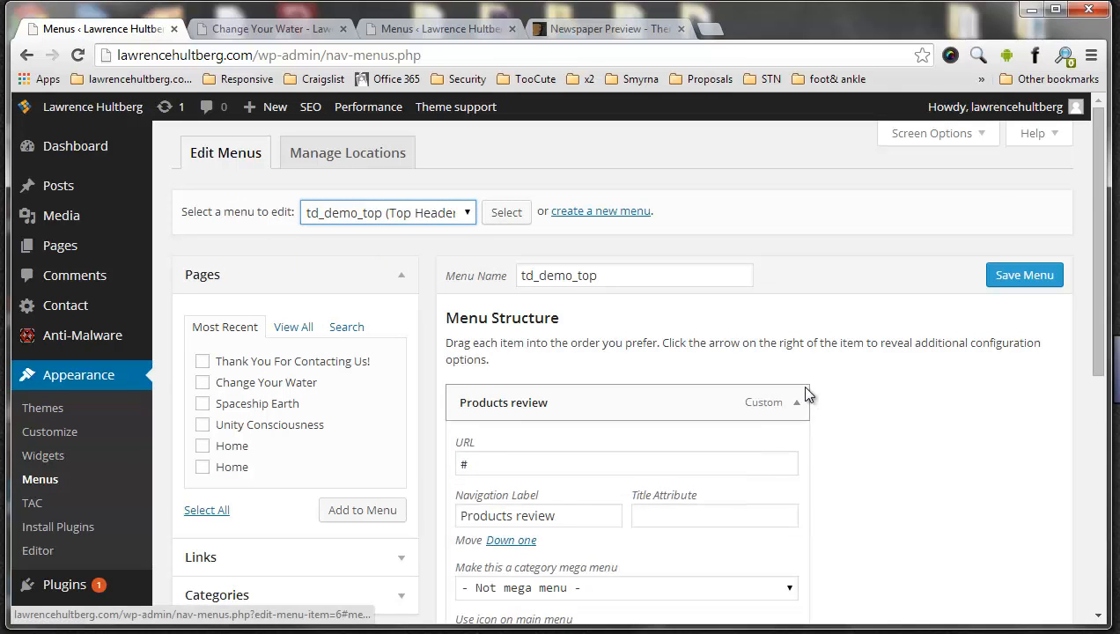
scroll(799, 383, down, 2)
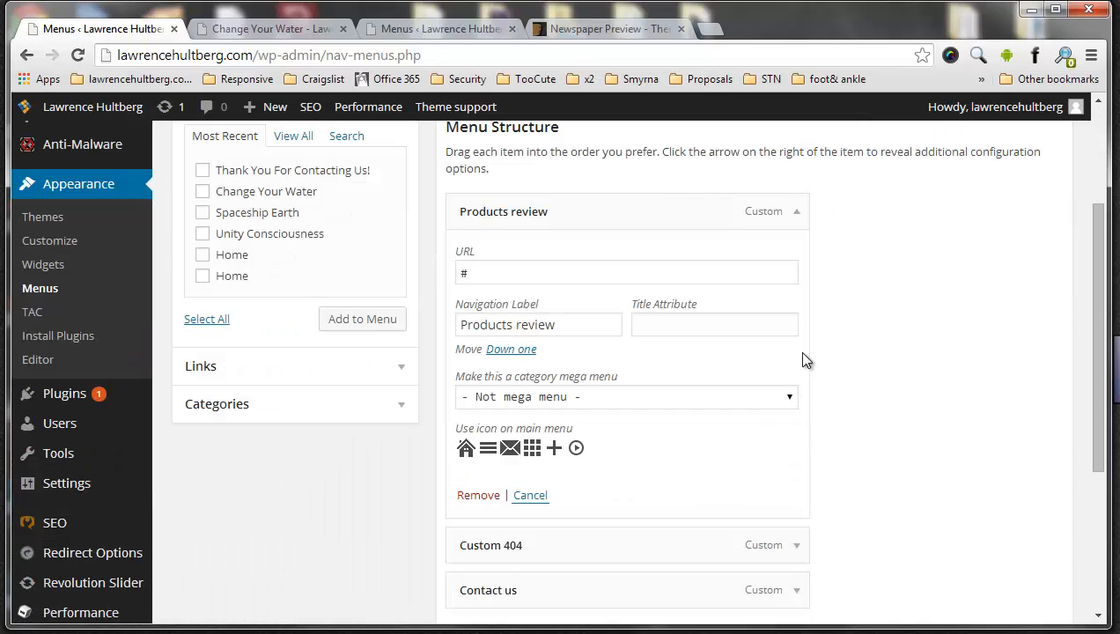
click(397, 374)
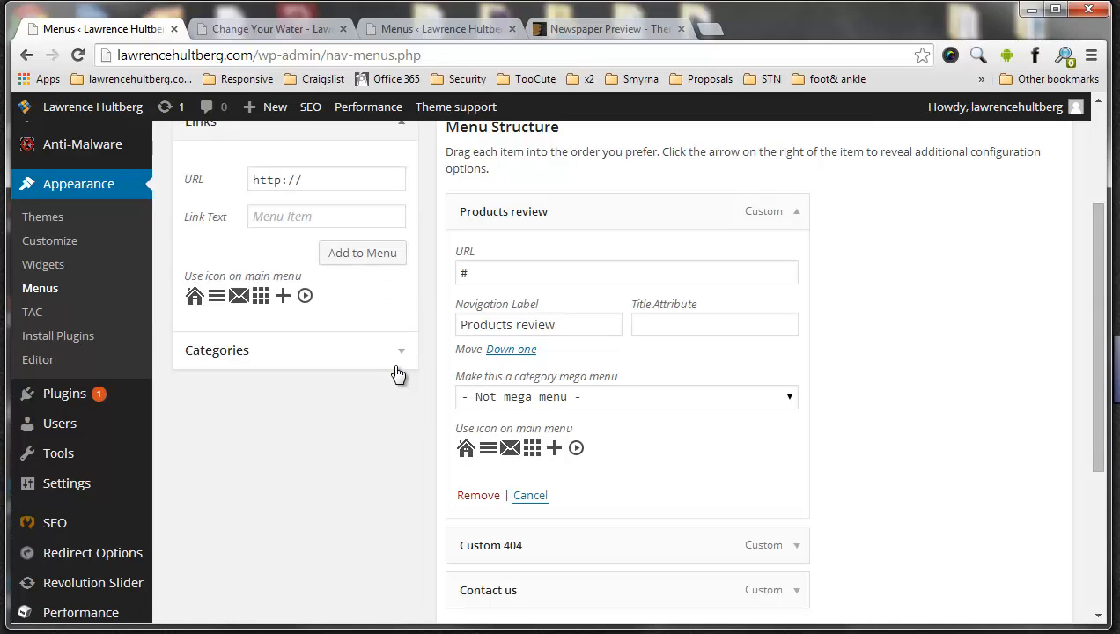
scroll(395, 369, up, 2)
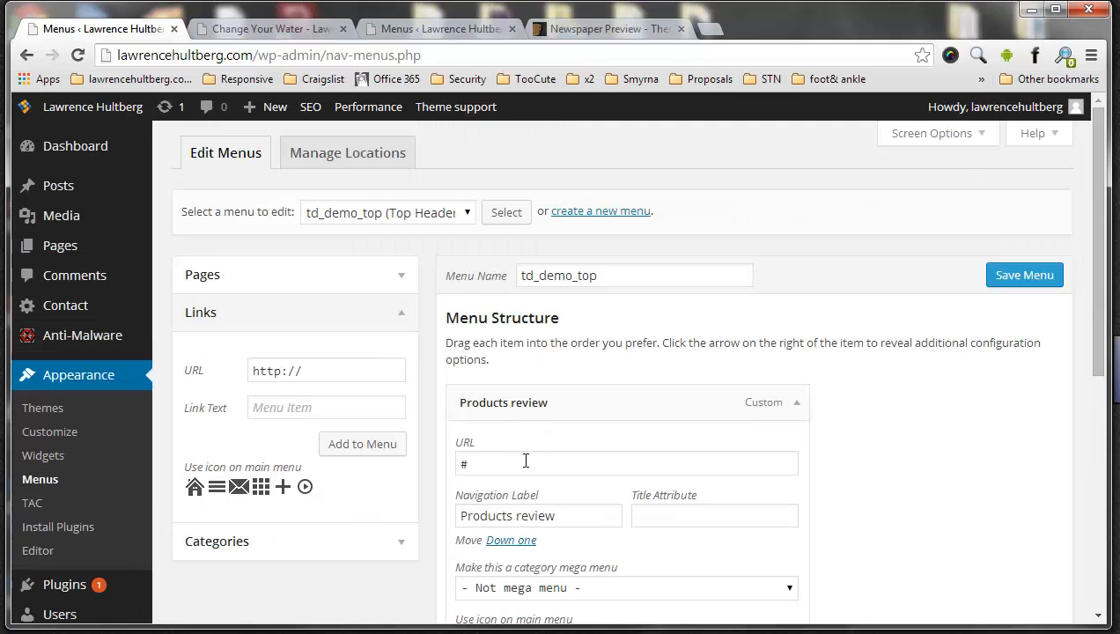
Clear the Products review item's URL, replace its navigation label with the phone number, and save the menu
click(572, 465)
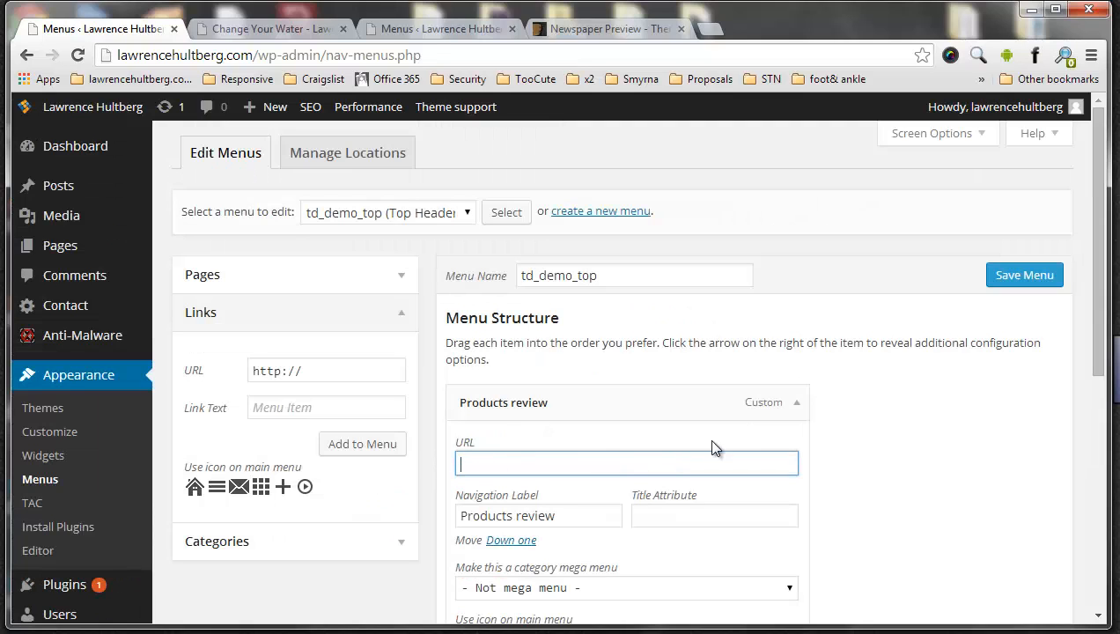
scroll(692, 412, down, 2)
drag(560, 325, 413, 330)
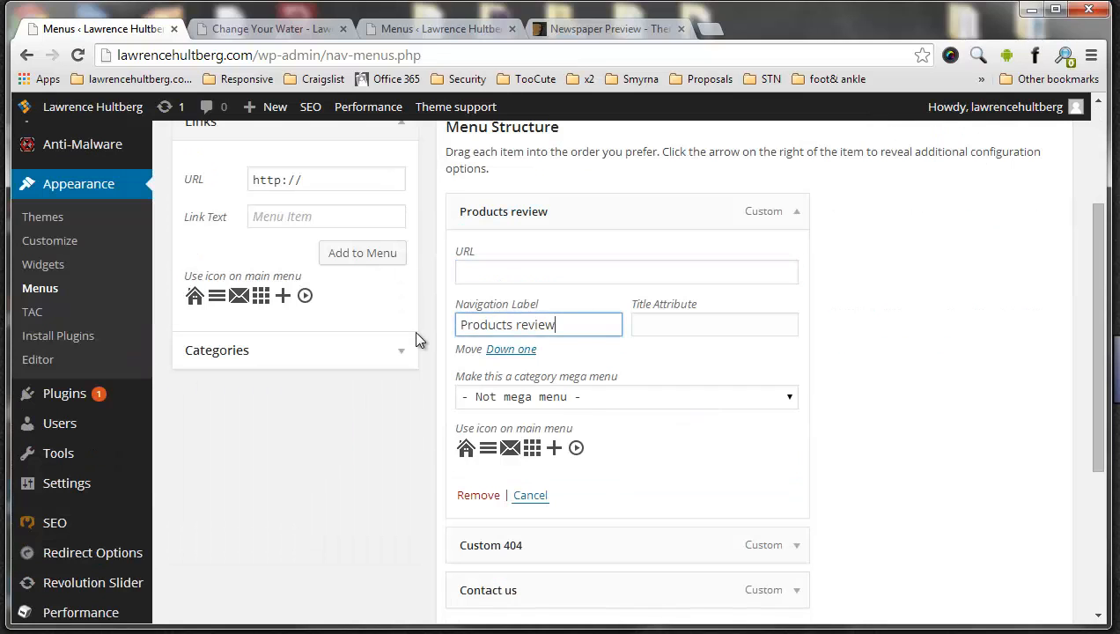
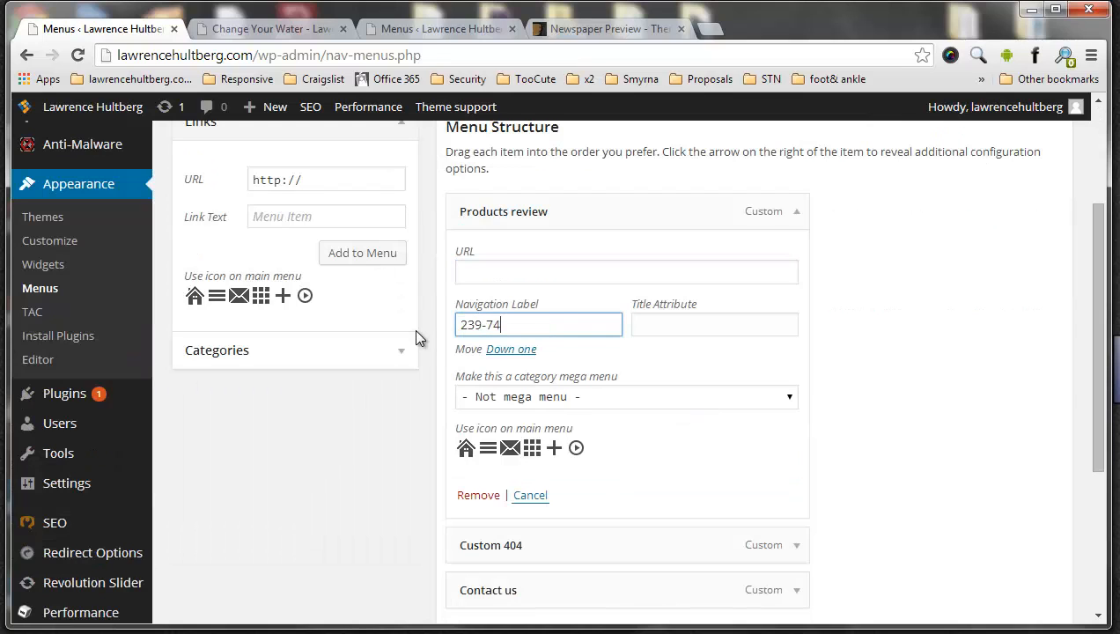
scroll(792, 292, up, 2)
click(1013, 276)
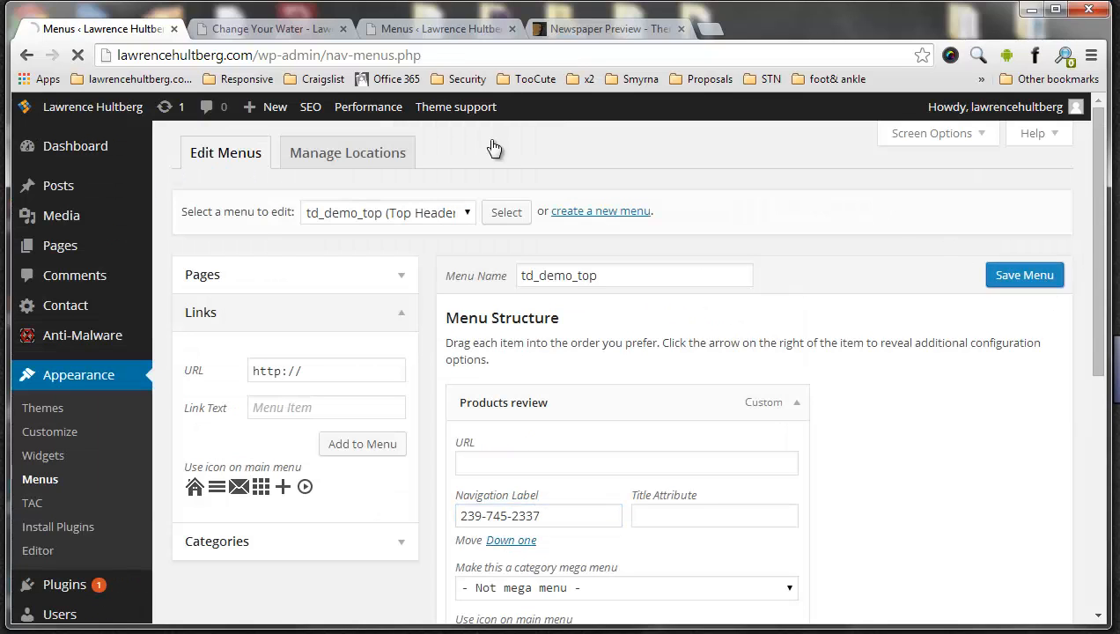
Reload the live page, check the edited item in the top bar, and return to the menu editor
click(228, 27)
click(79, 55)
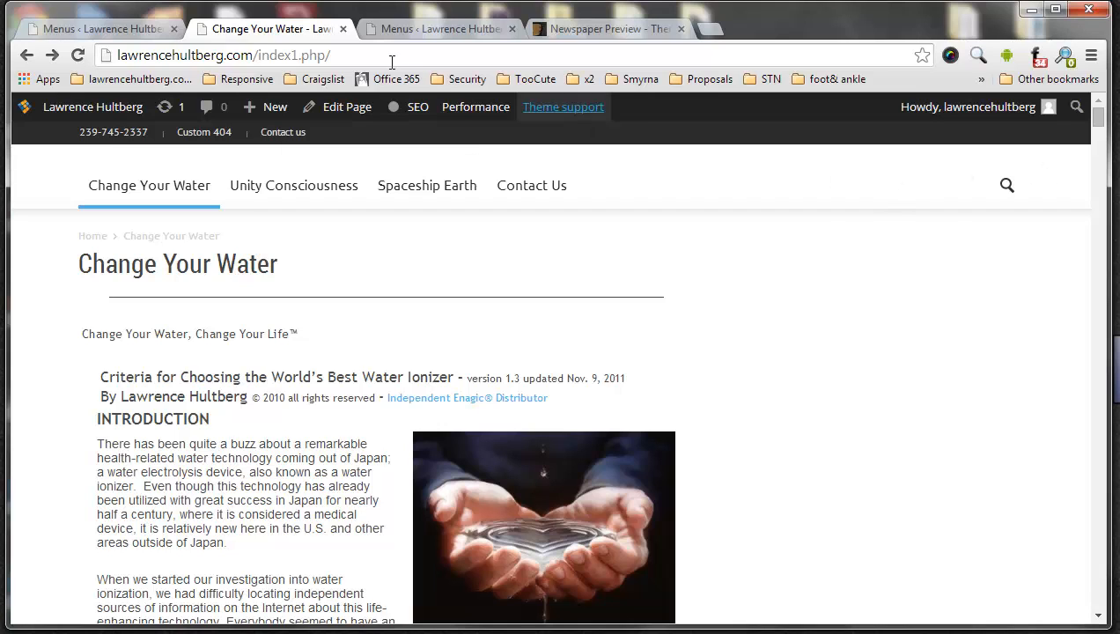
click(126, 29)
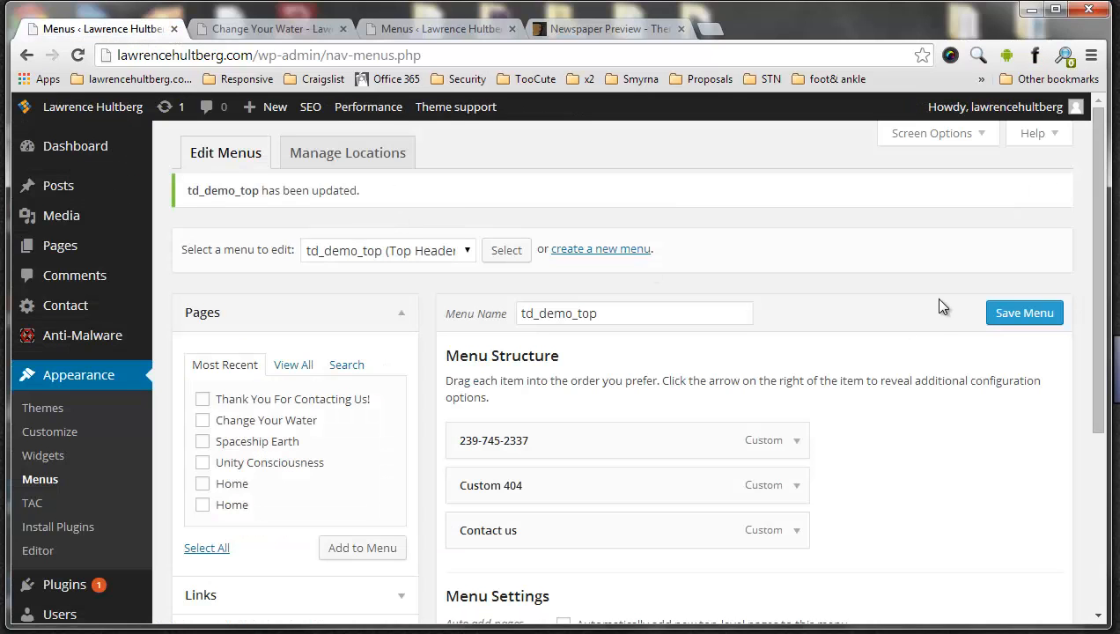
Create a new menu named test
click(595, 251)
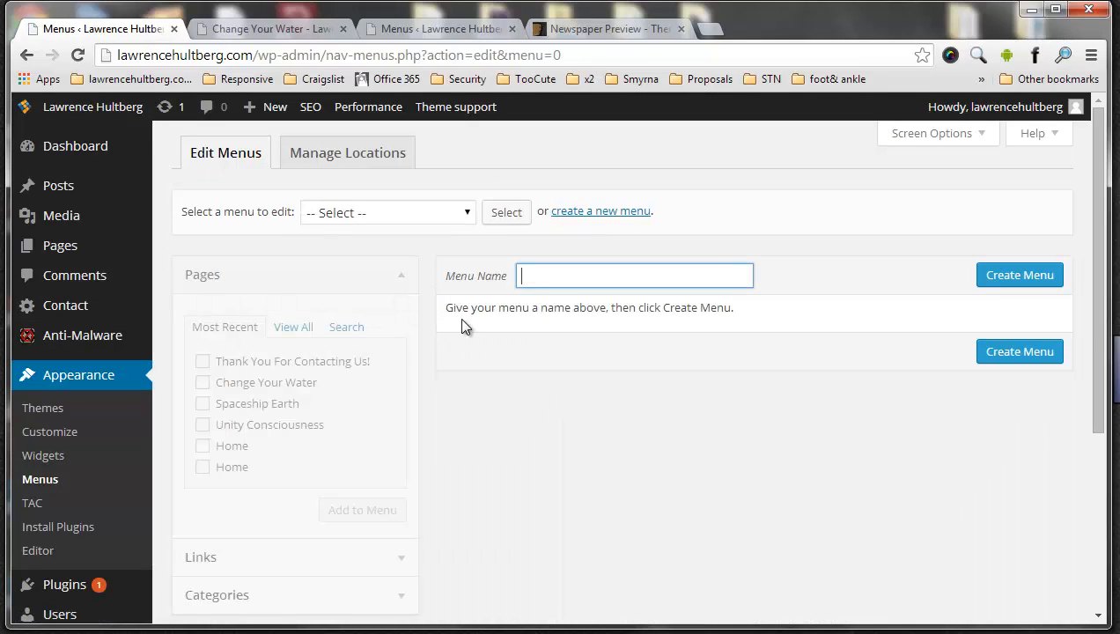
click(573, 282)
text(test)
click(982, 283)
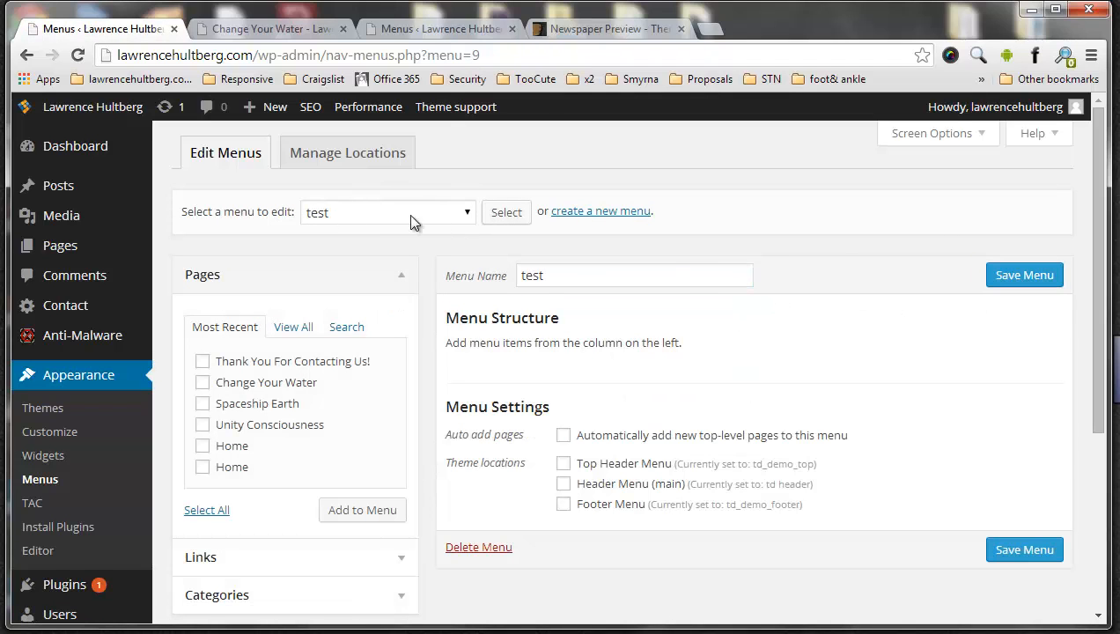
Assign the test menu to the Top Header Menu location, save the changes, and return to menu editing
click(376, 158)
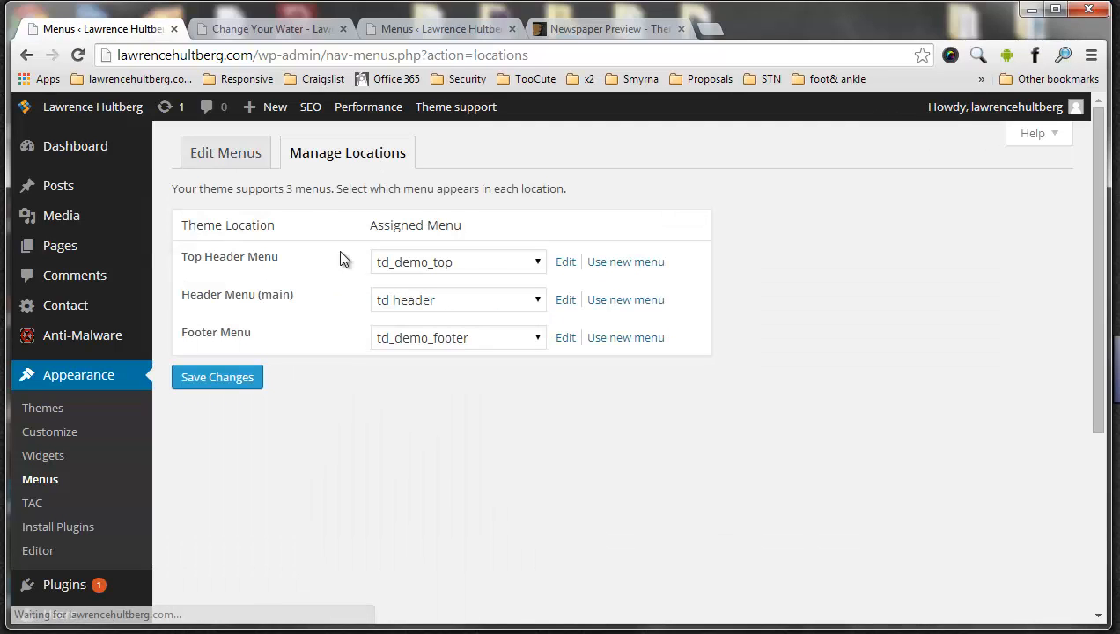
click(498, 261)
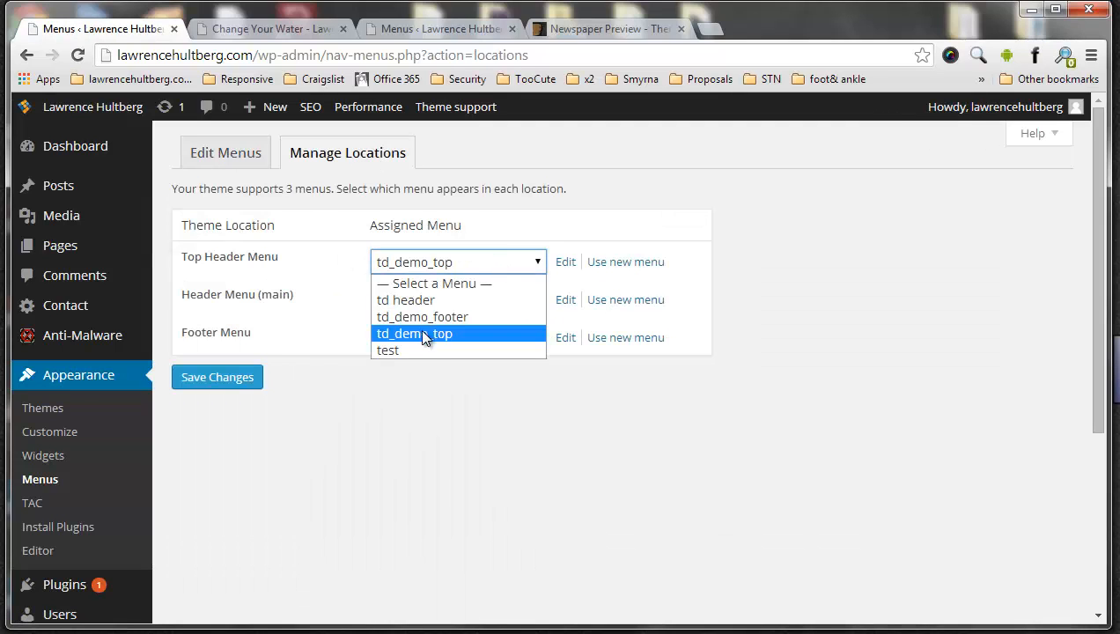
click(411, 350)
click(236, 379)
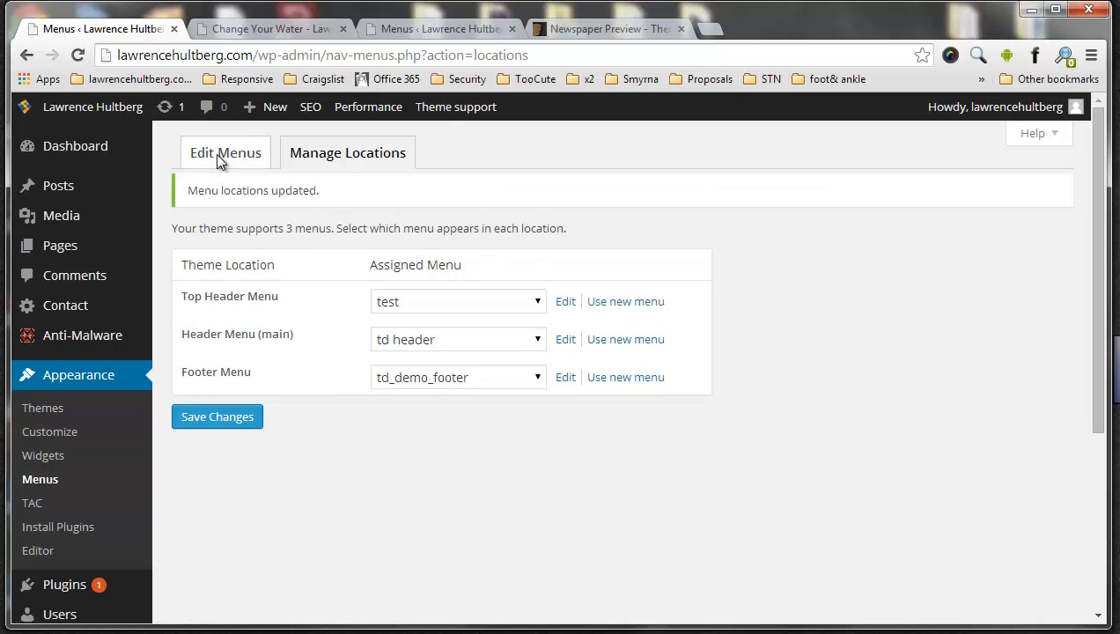
click(220, 160)
Reload the live page to check the top bar with the test menu assigned, and return to the menu editor
click(244, 26)
click(77, 54)
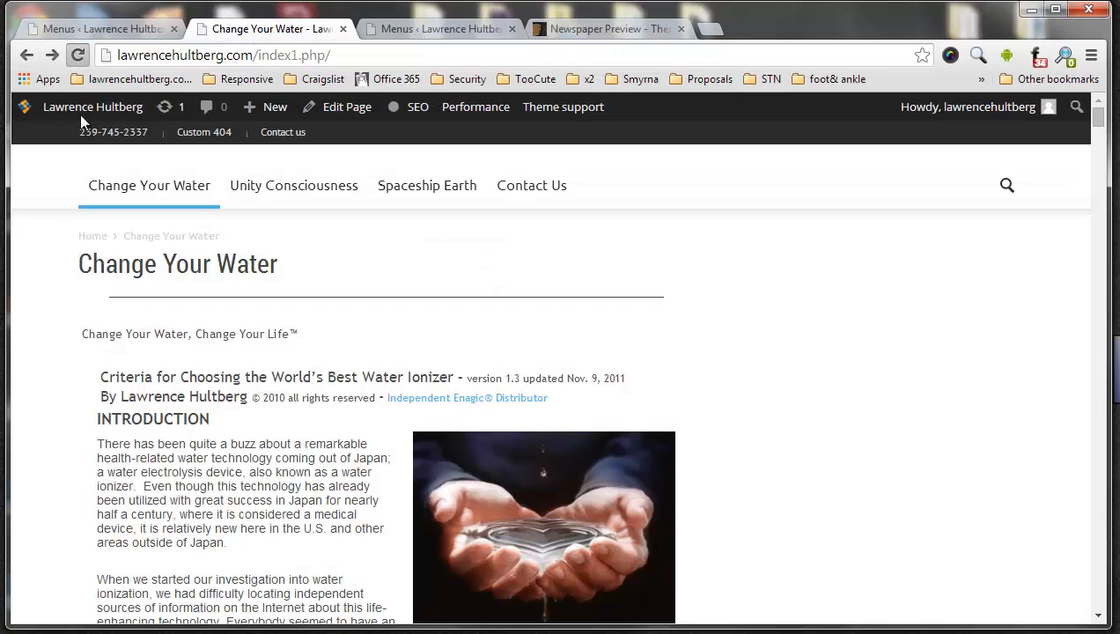
click(119, 33)
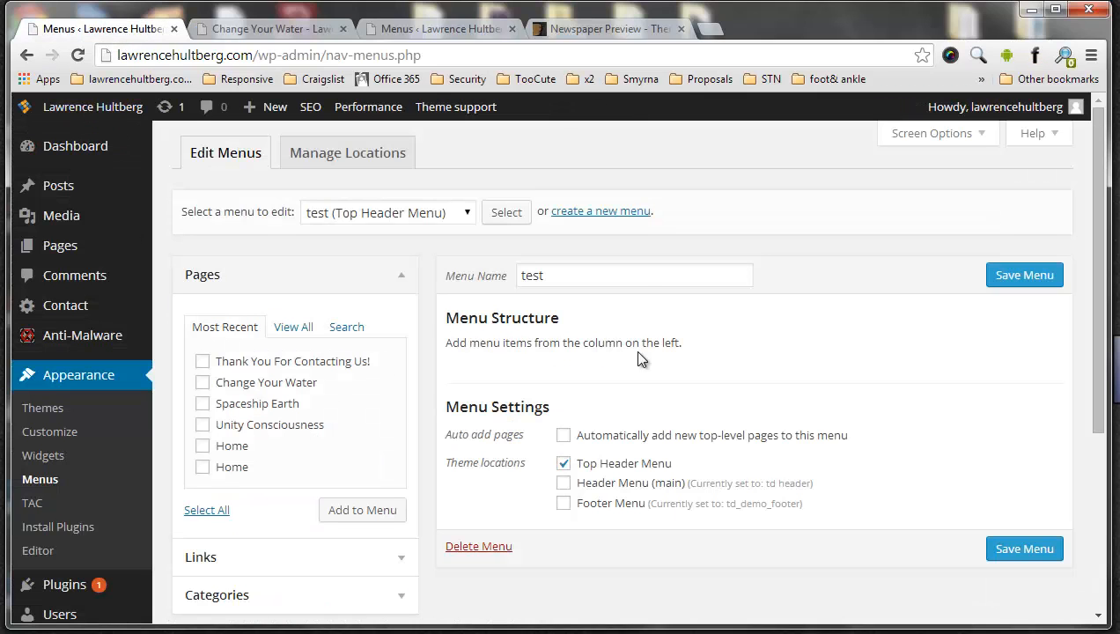
Add the Thank You For Contacting Us! page to the test menu and save it
click(384, 216)
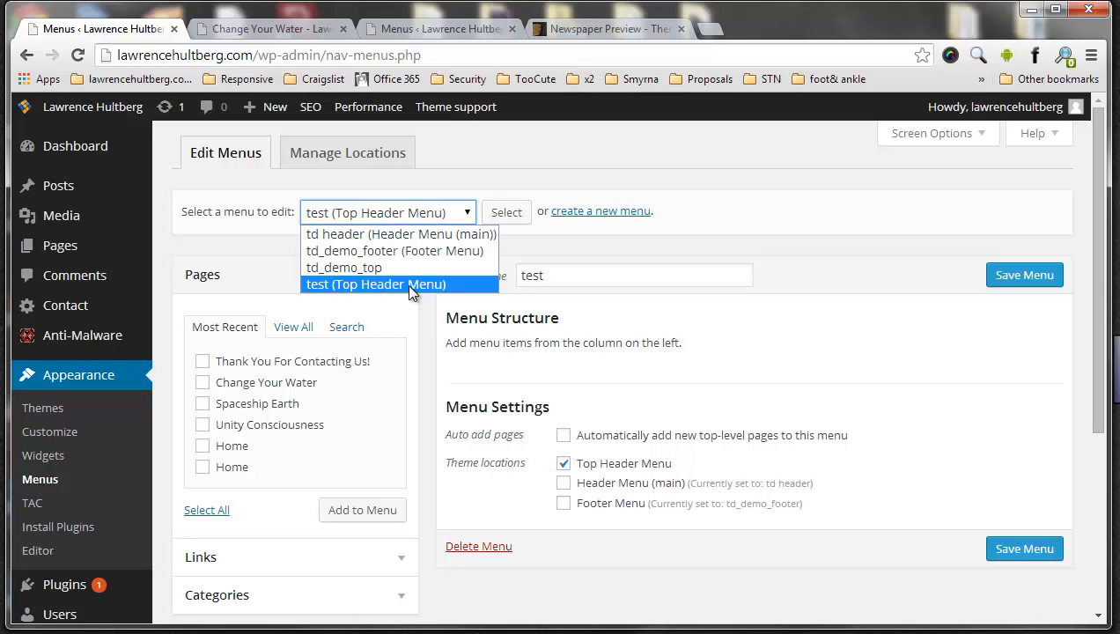
click(568, 368)
click(206, 364)
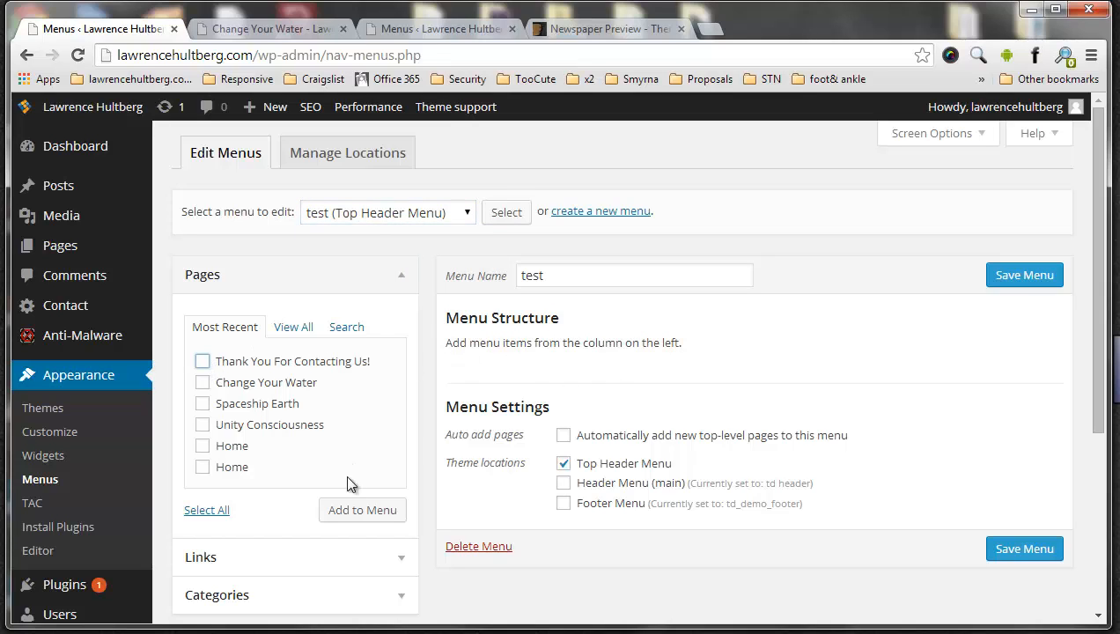
click(364, 514)
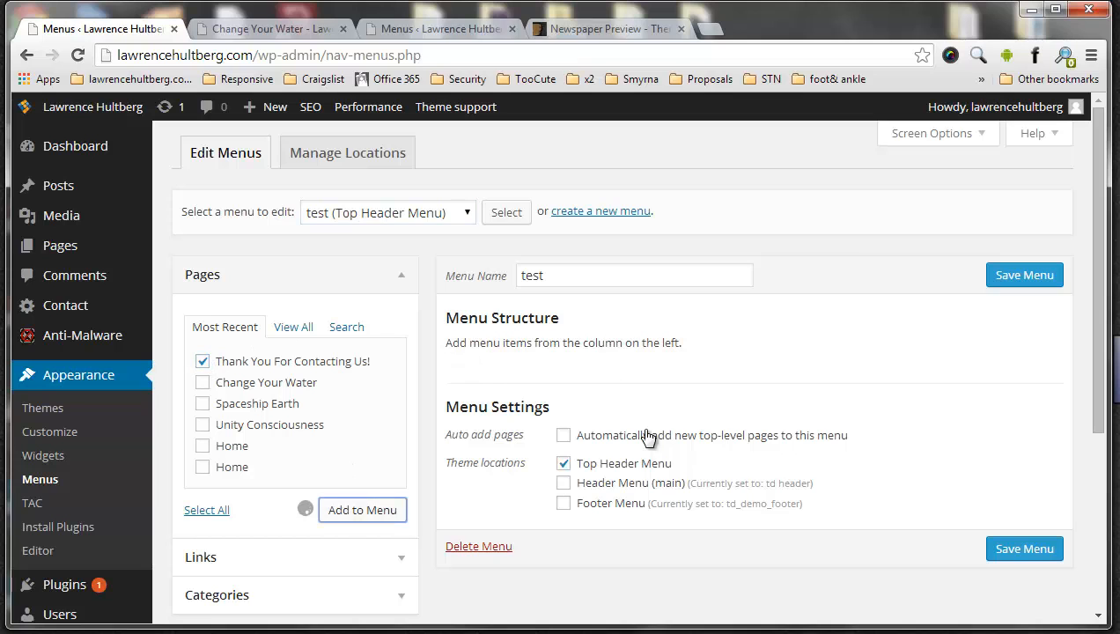
click(1023, 274)
Check the live page's top bar for the added page link, and review the menu location assignments
click(231, 19)
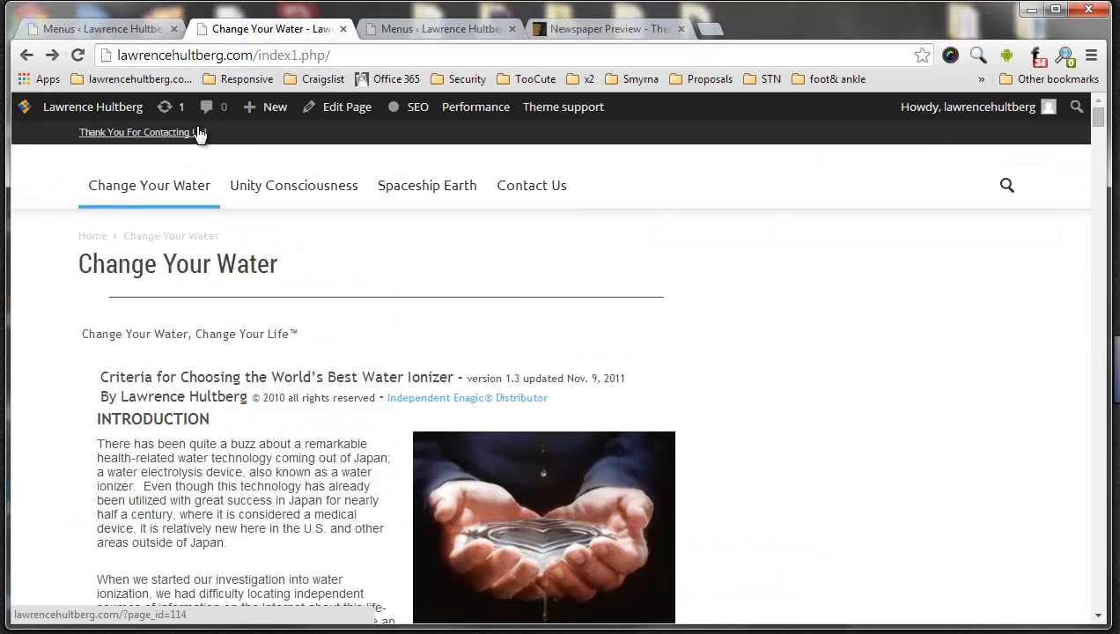
click(102, 26)
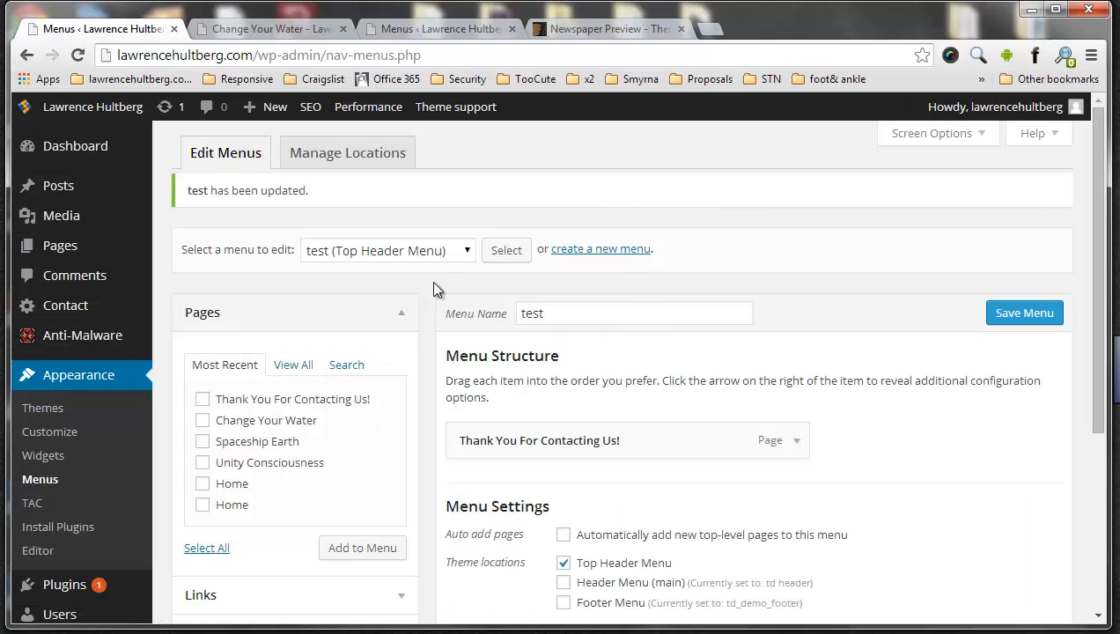
click(354, 158)
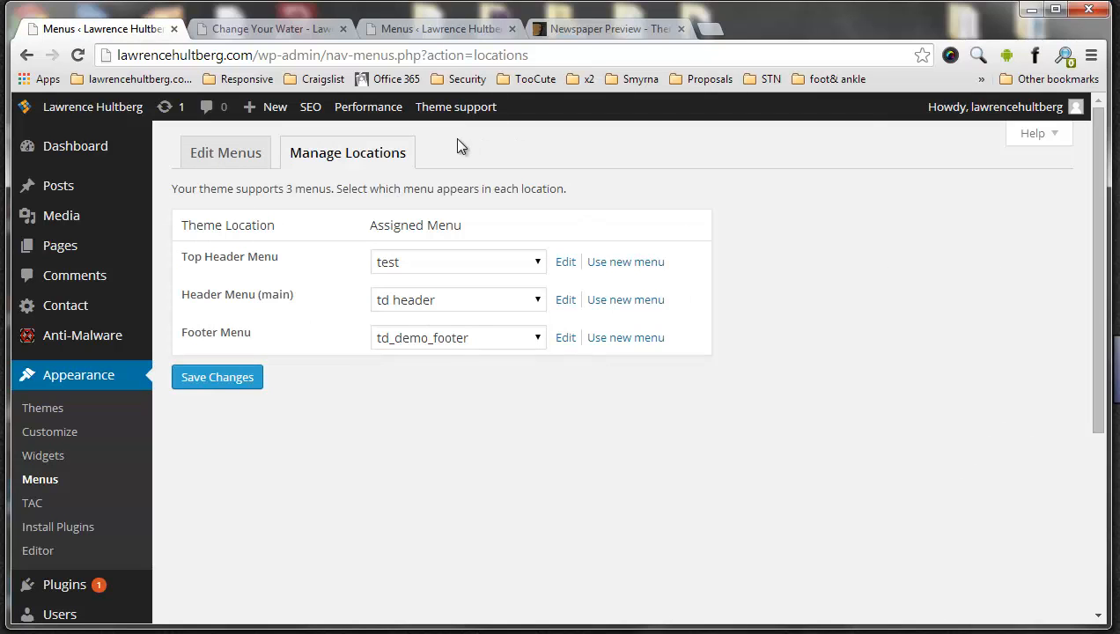
Delete the test menu and confirm the deletion
click(254, 152)
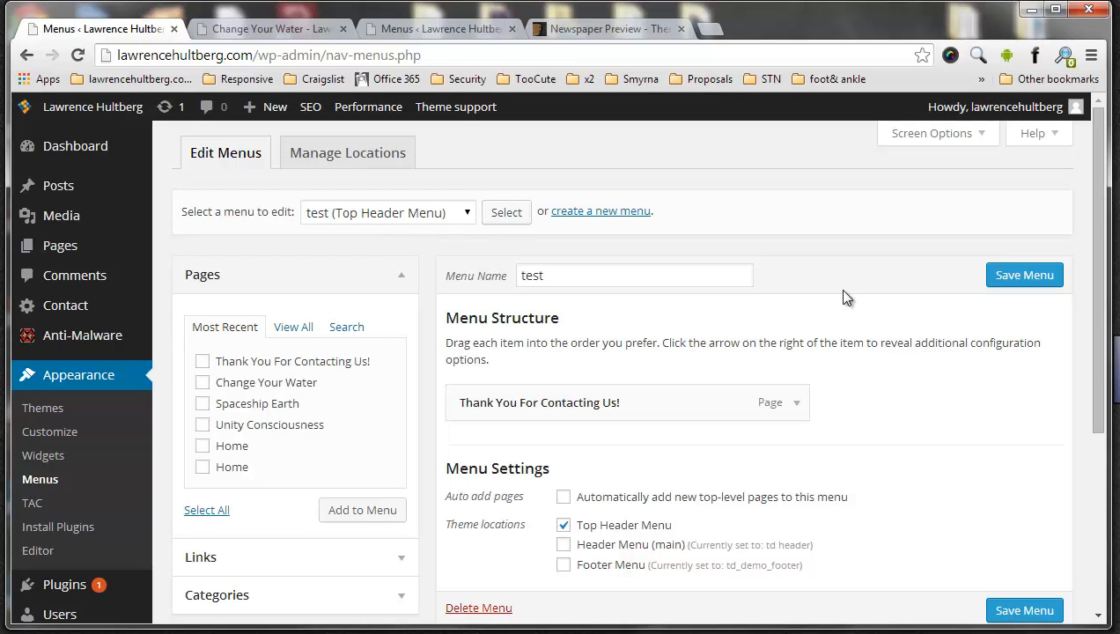
scroll(841, 296, down, 3)
click(478, 417)
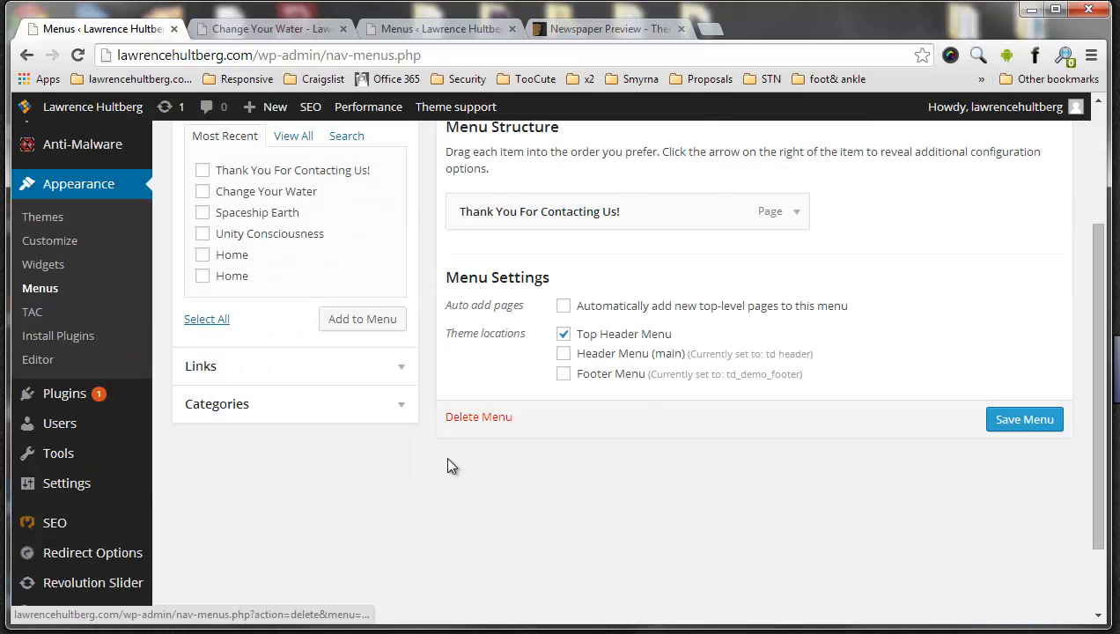
click(594, 177)
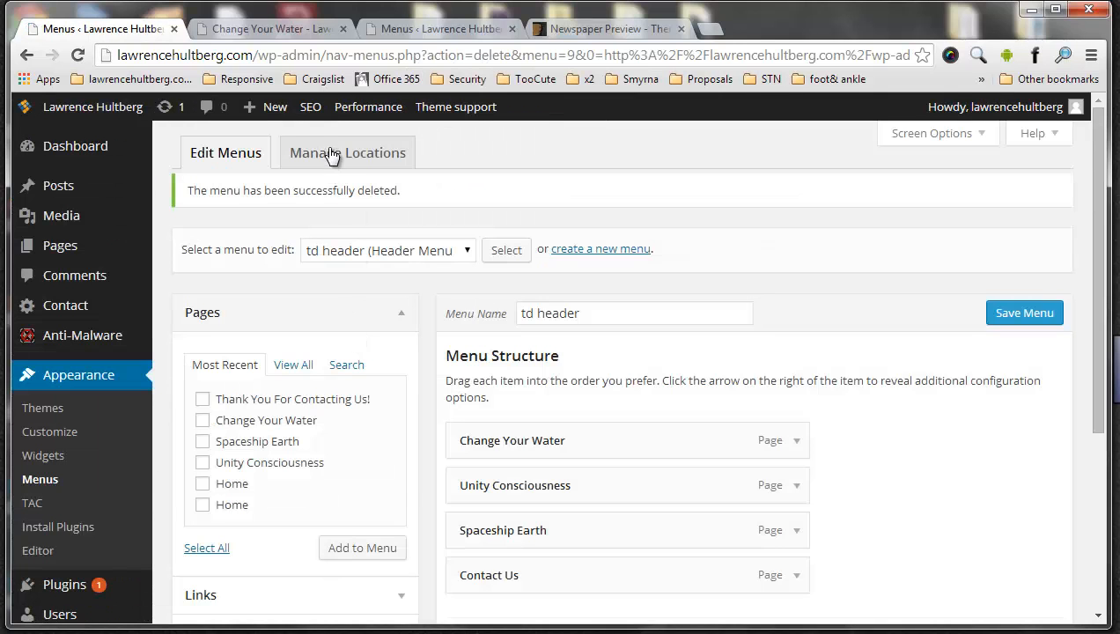
Leave the Top Header Menu location without an assigned menu and save the location changes
click(331, 156)
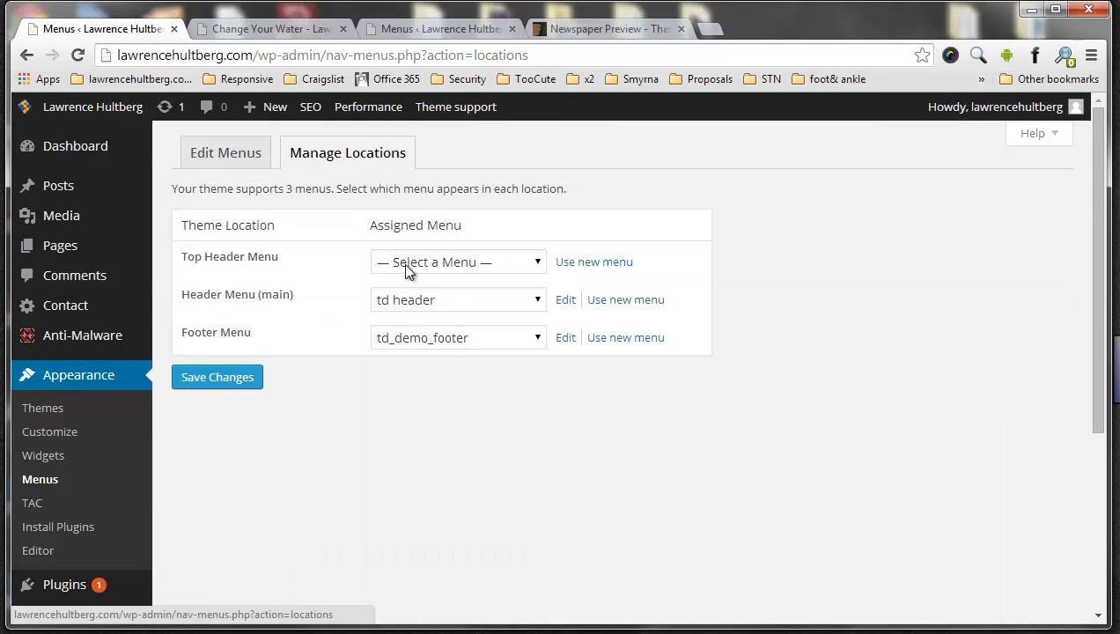
click(405, 270)
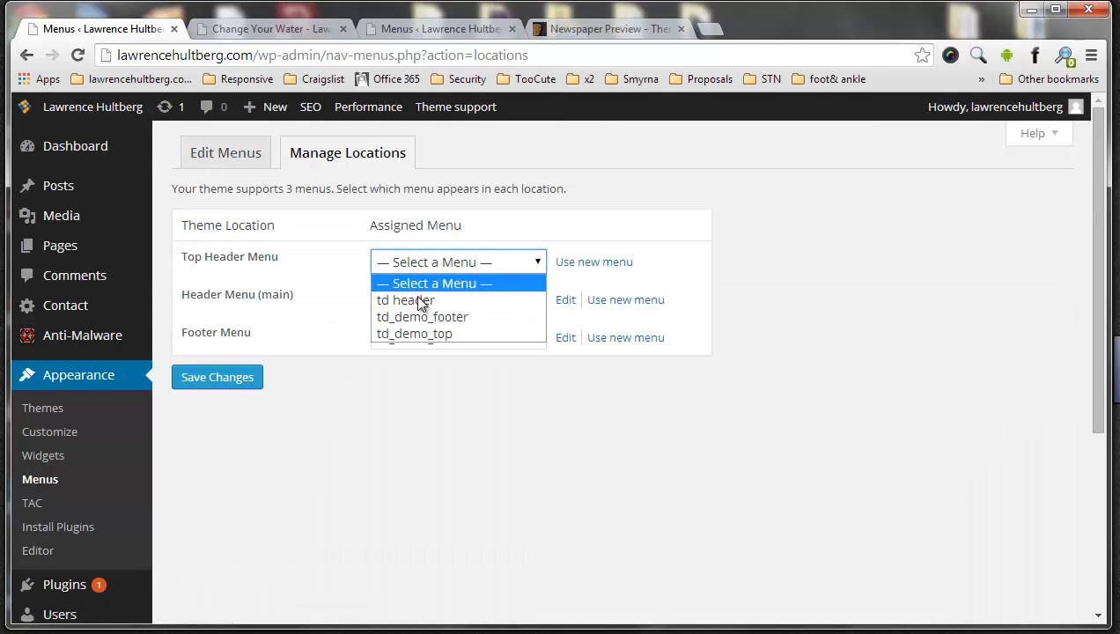
click(423, 282)
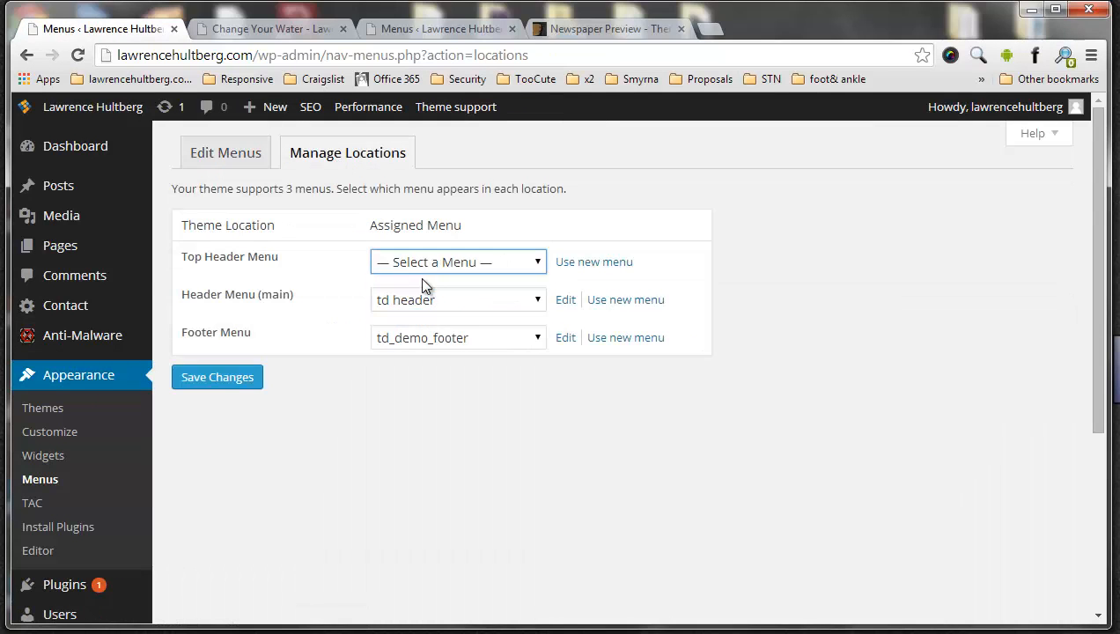
click(214, 380)
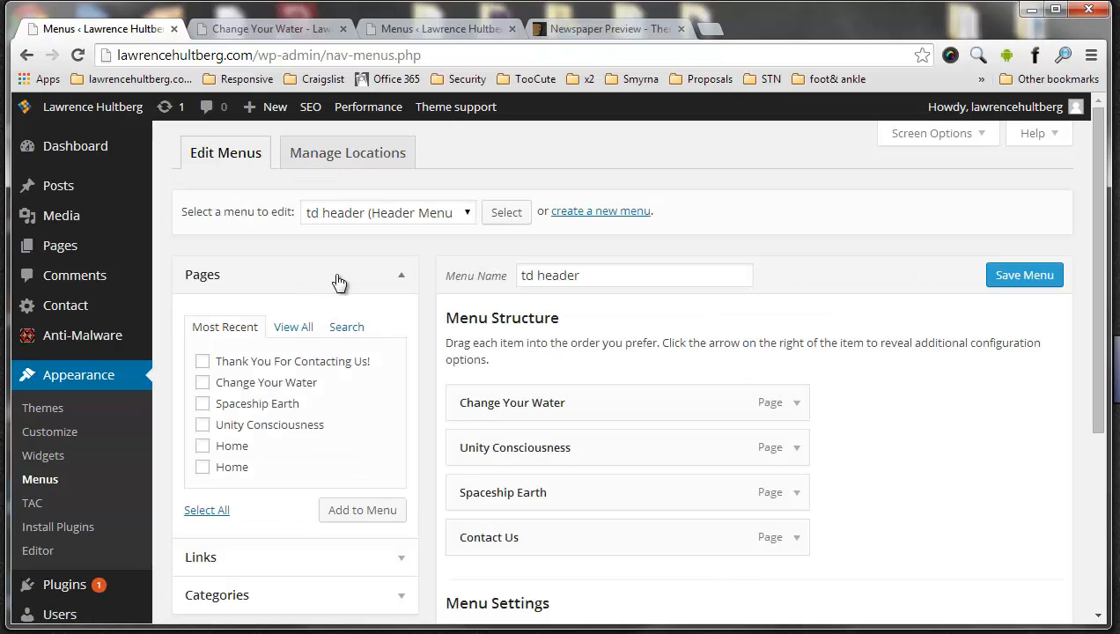
Reload the live page and check its top bar with no top header menu assigned
click(256, 28)
click(78, 55)
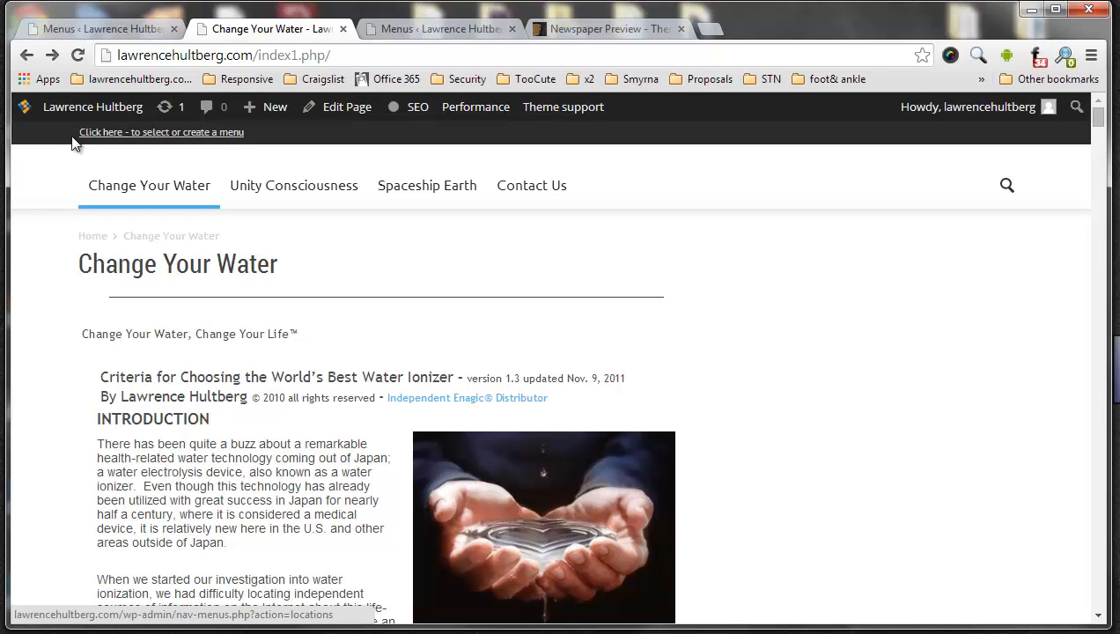
click(111, 29)
scroll(634, 394, down, 2)
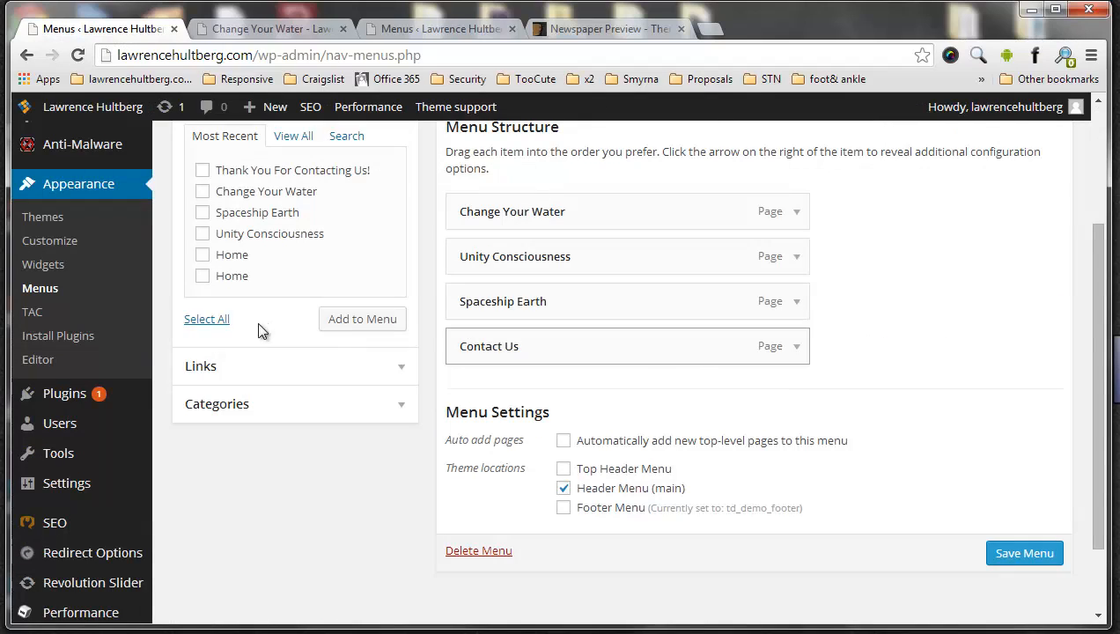
click(395, 370)
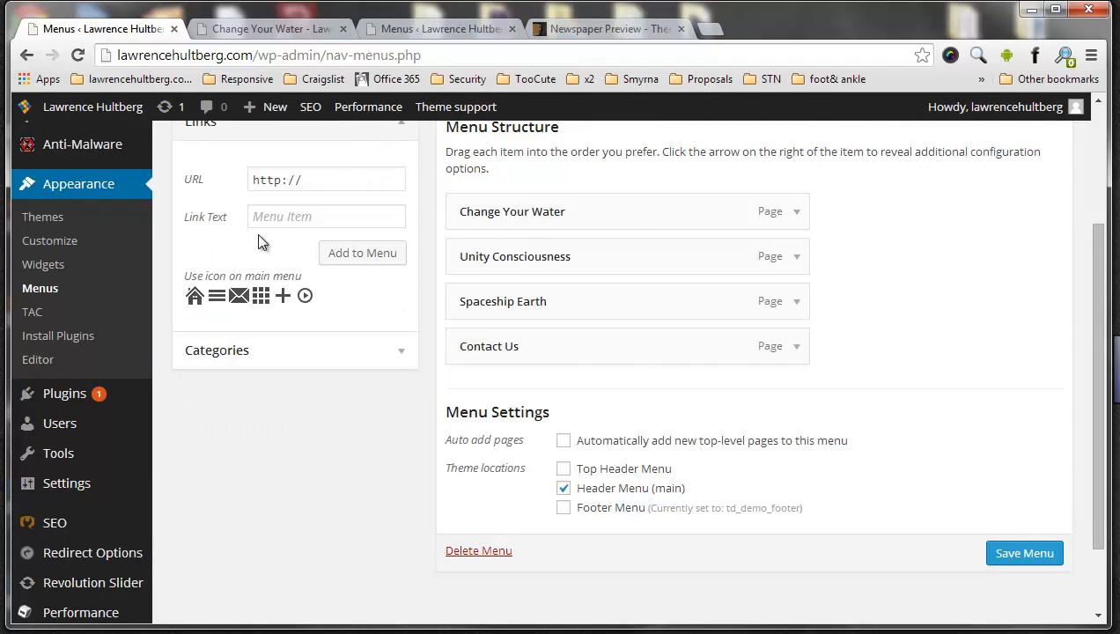
scroll(260, 242, up, 2)
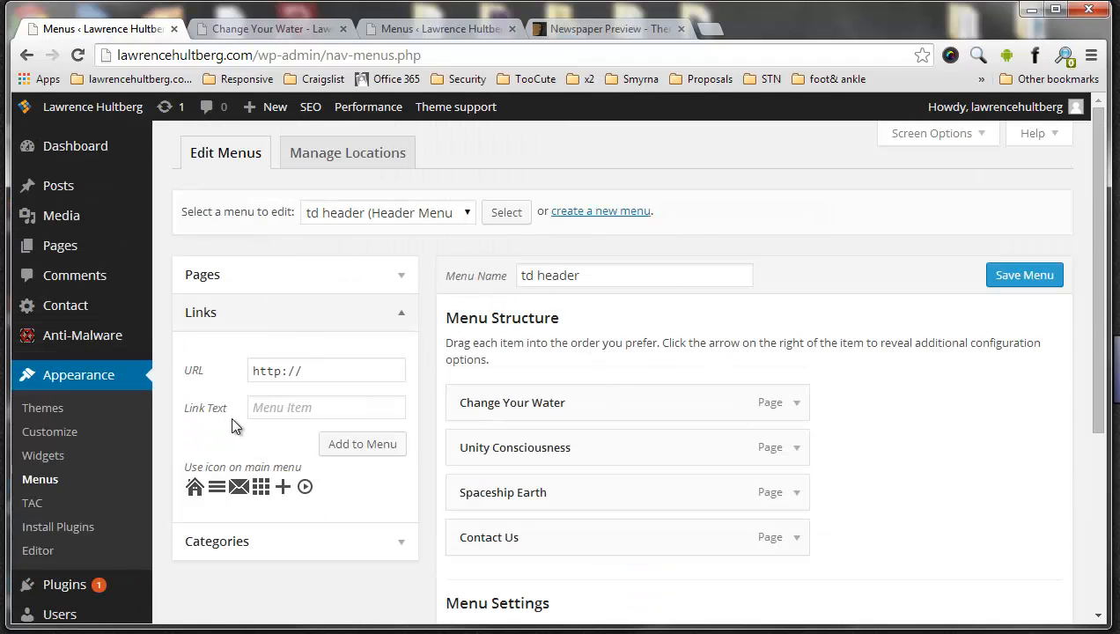
click(270, 289)
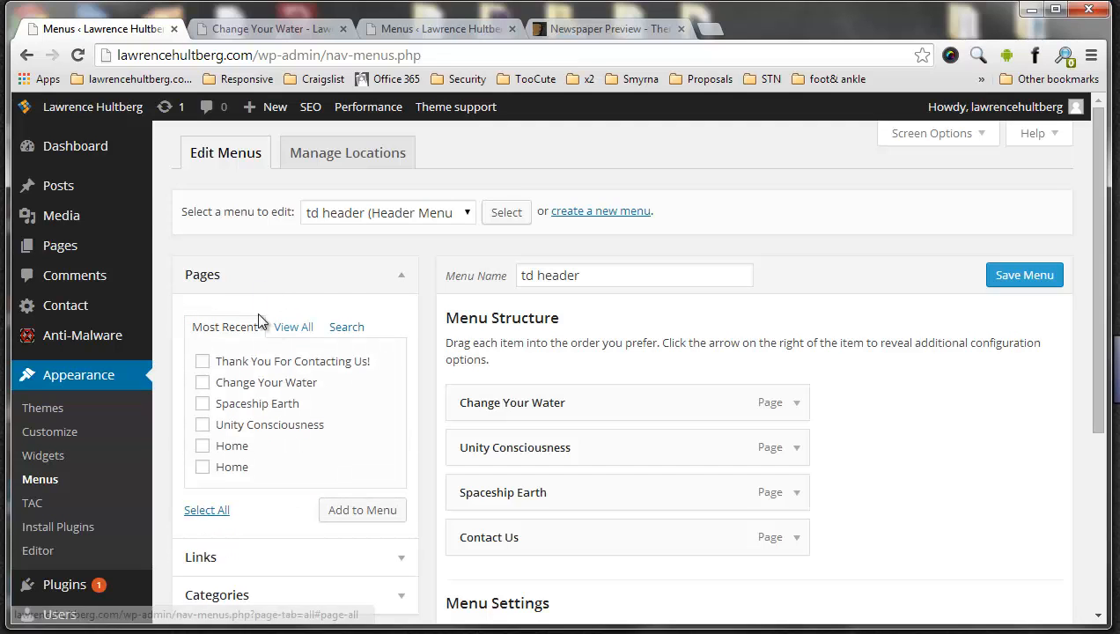
click(266, 565)
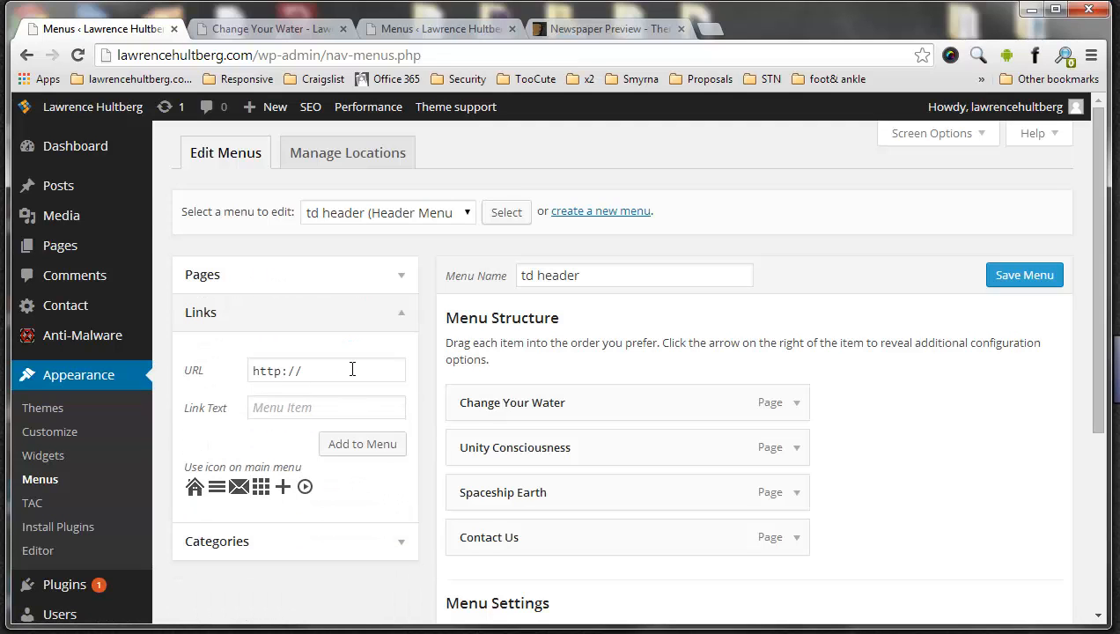
click(352, 369)
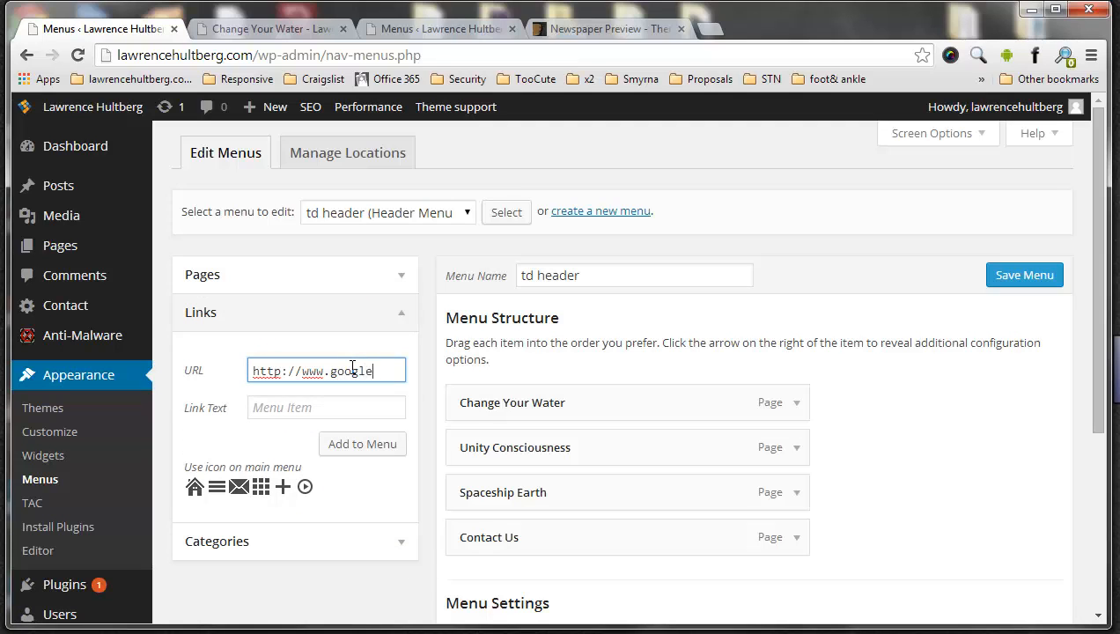
key(Tab)
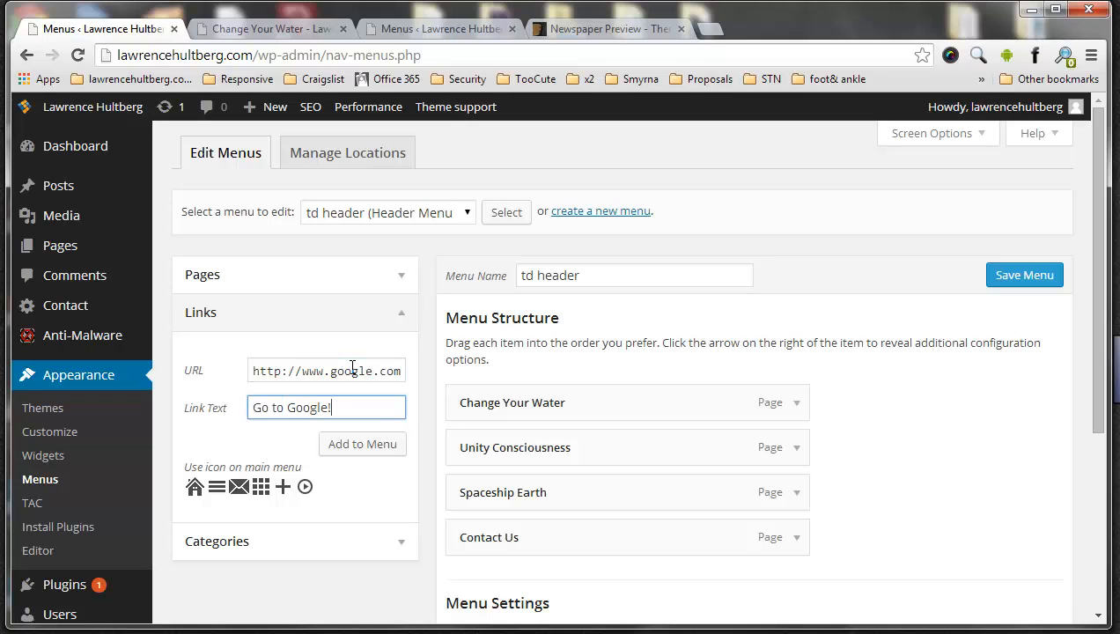
click(361, 446)
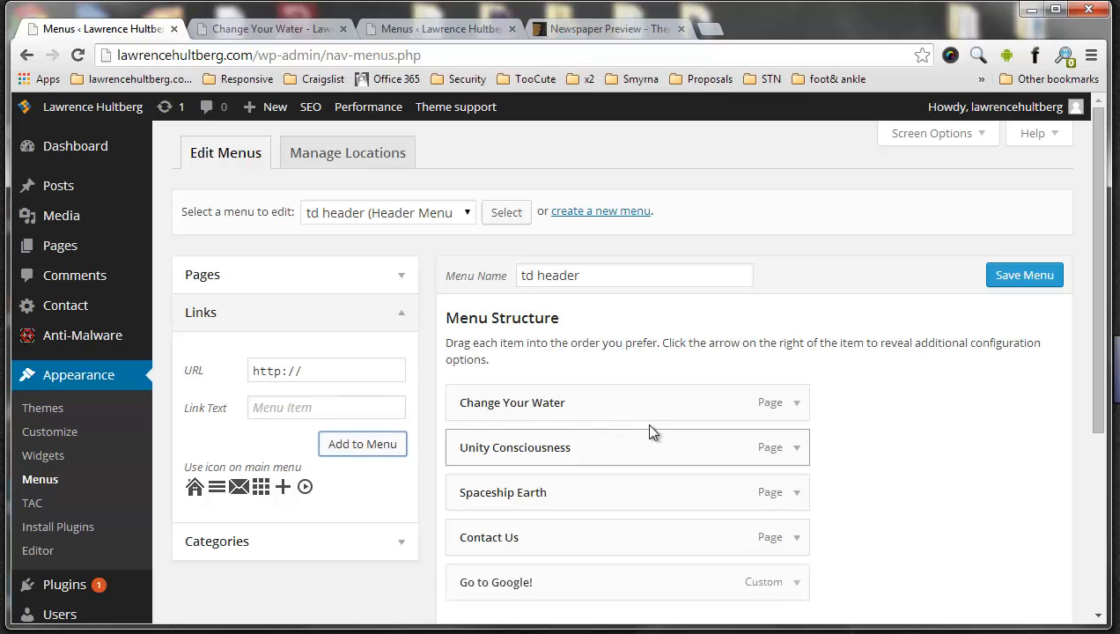
drag(492, 579, 567, 436)
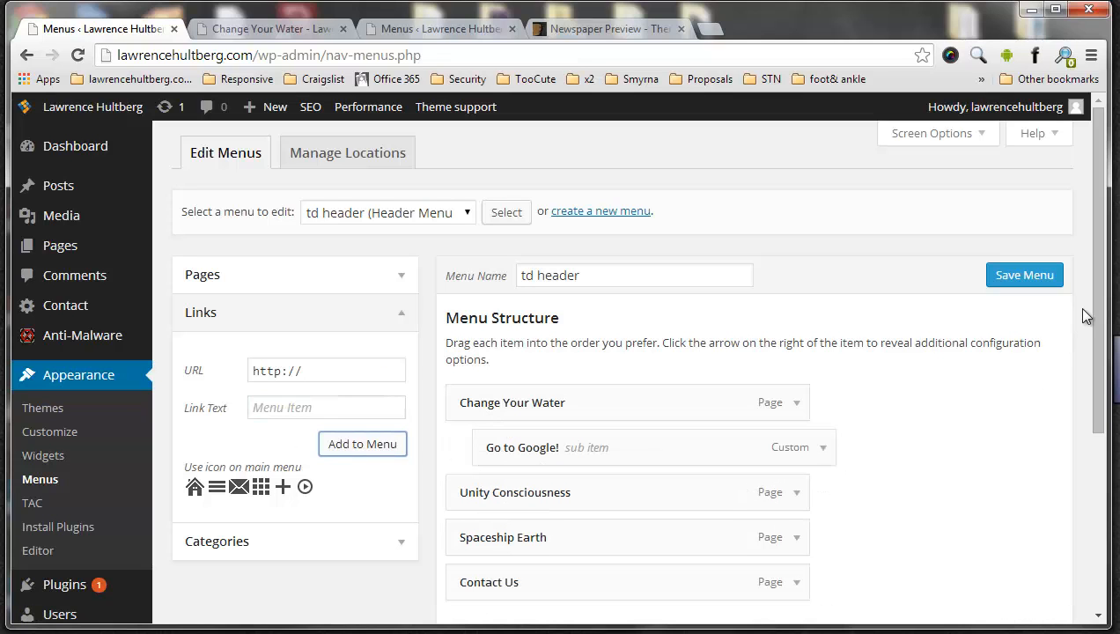
click(1000, 271)
Reload the live page and test the Go to Google! link under Change Your Water
click(231, 29)
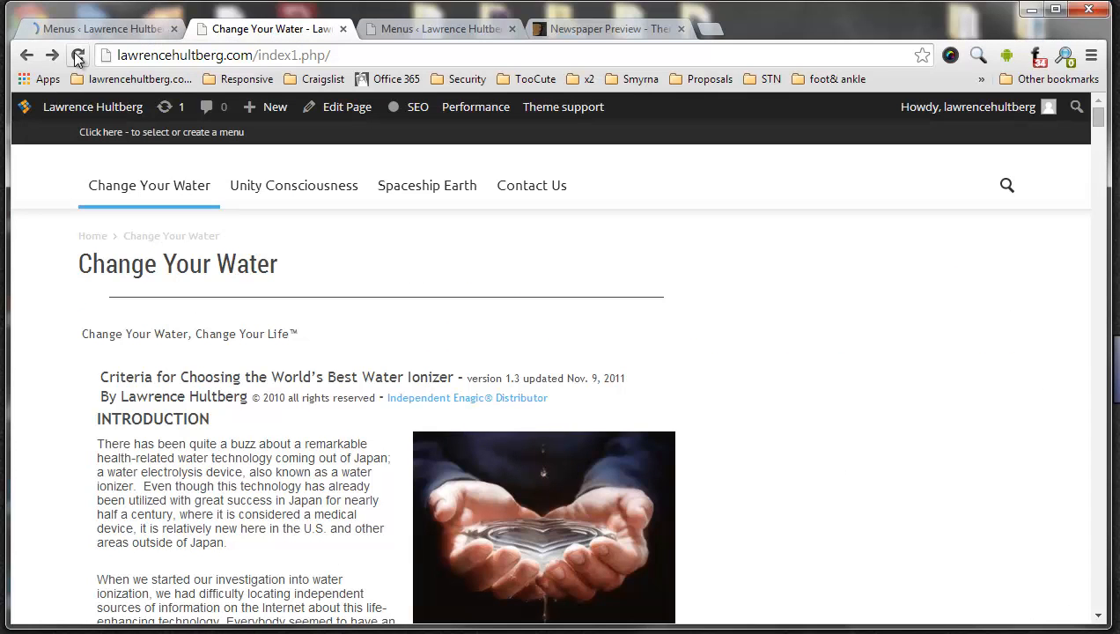
click(78, 54)
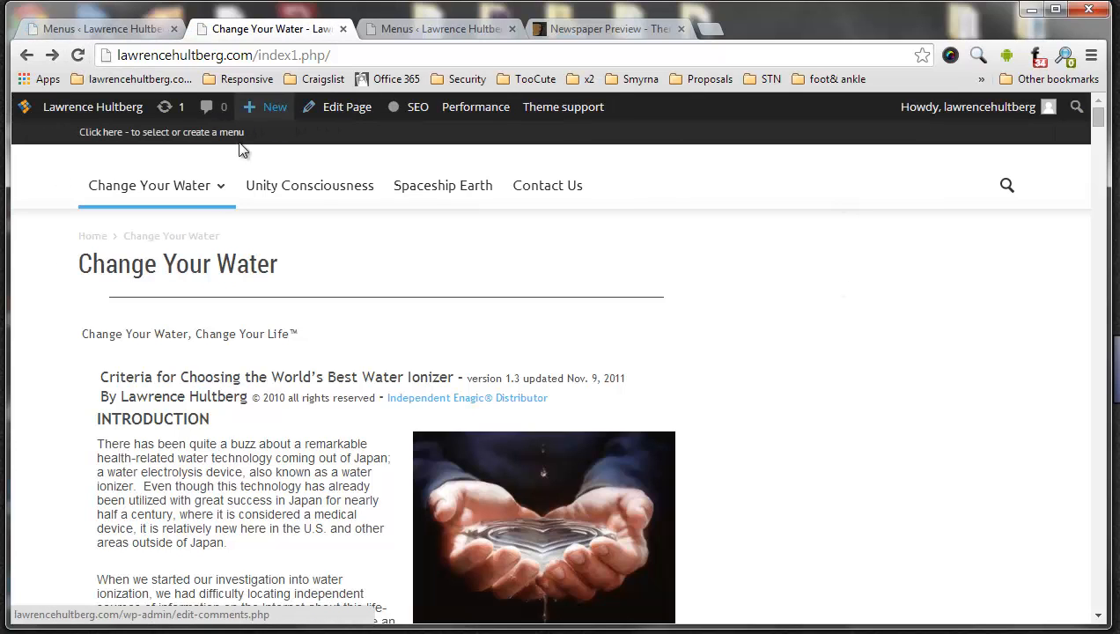
mouse_move(175, 196)
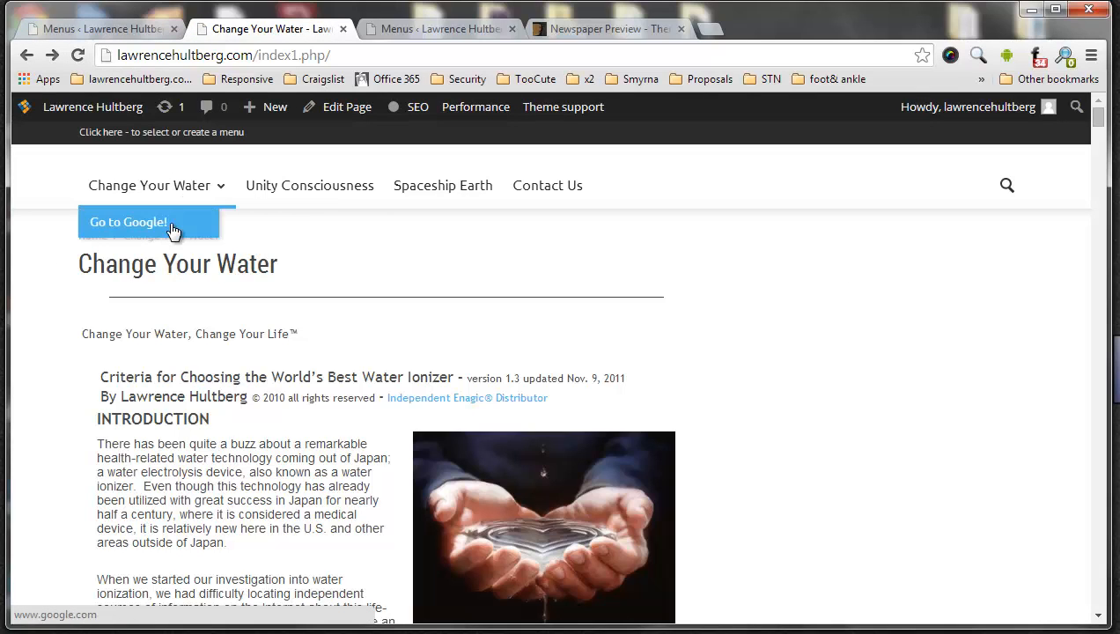
click(172, 228)
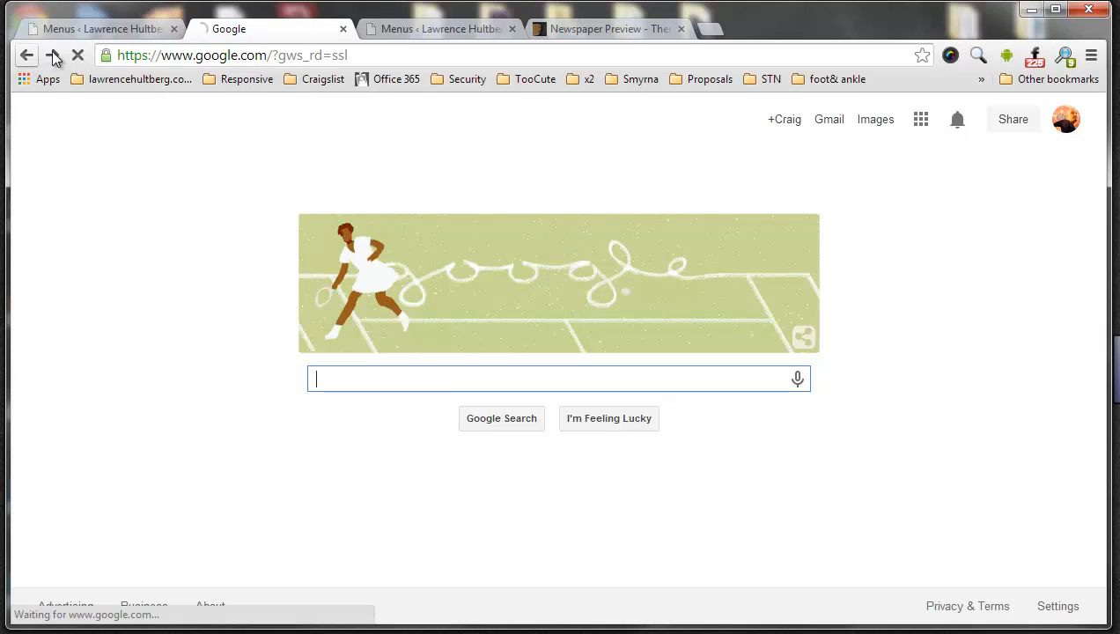
Return to the menu editor and review the Go to Google! item's settings, including its mega menu choice and title attribute
click(78, 30)
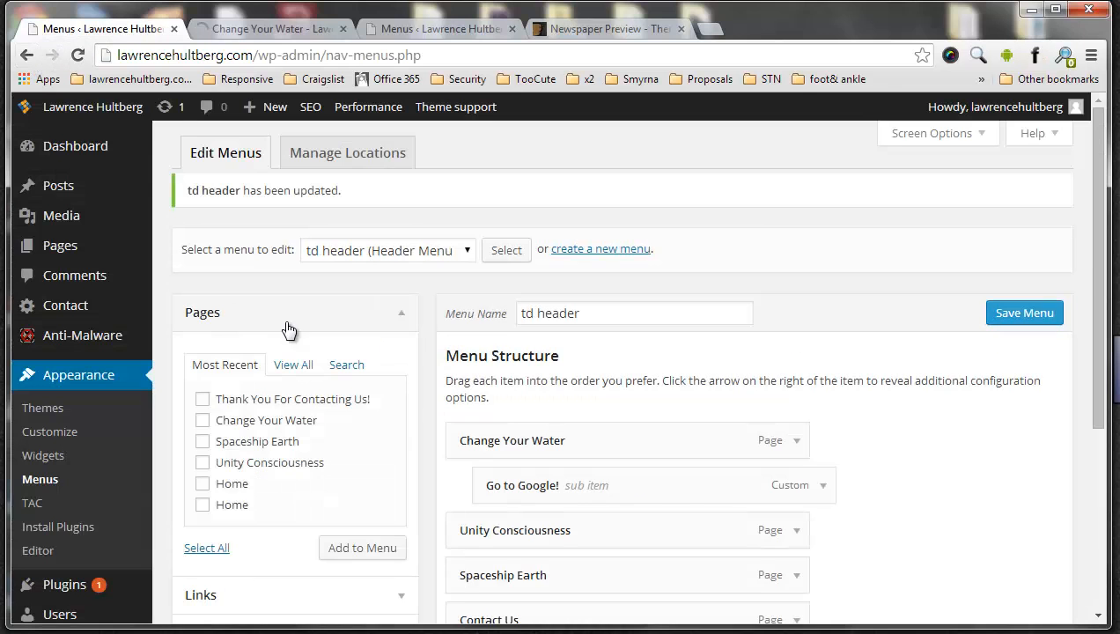
click(820, 485)
scroll(821, 418, down, 2)
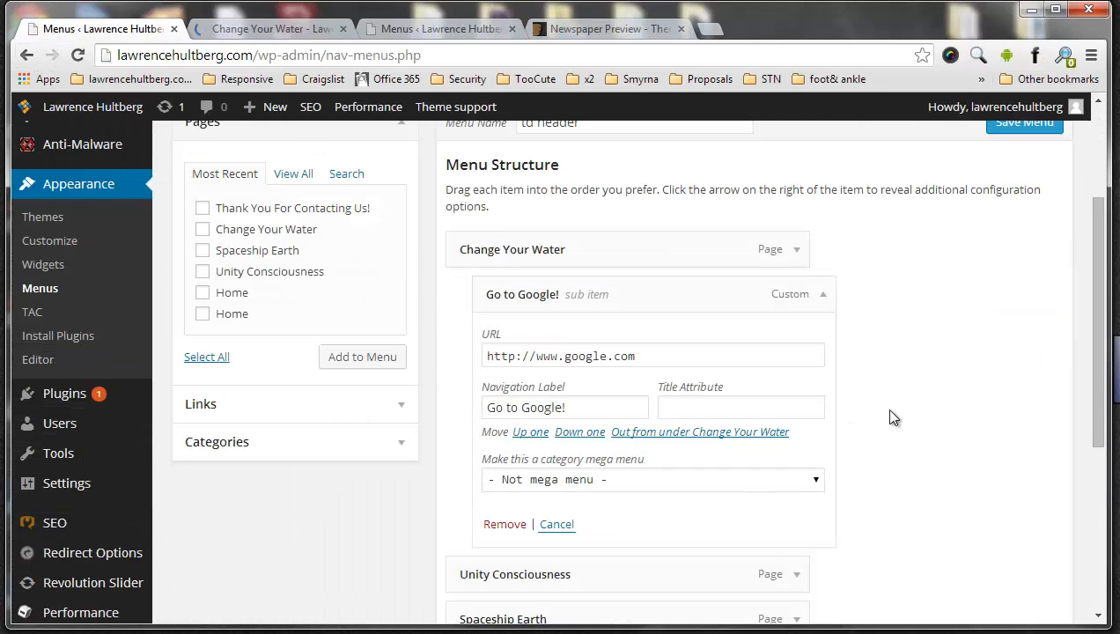
click(668, 476)
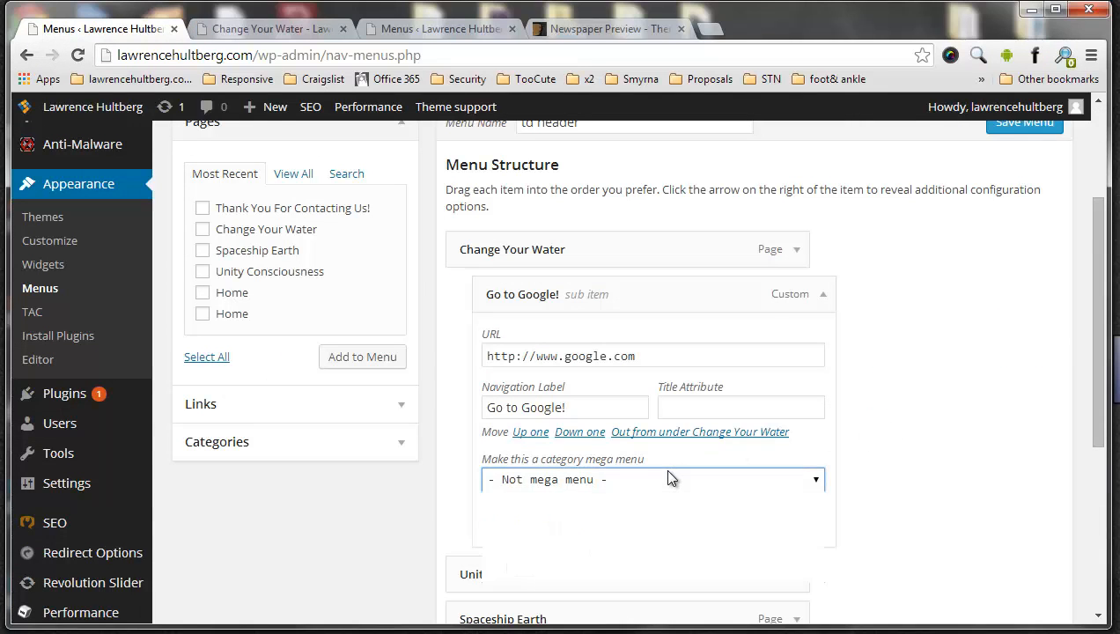
click(669, 476)
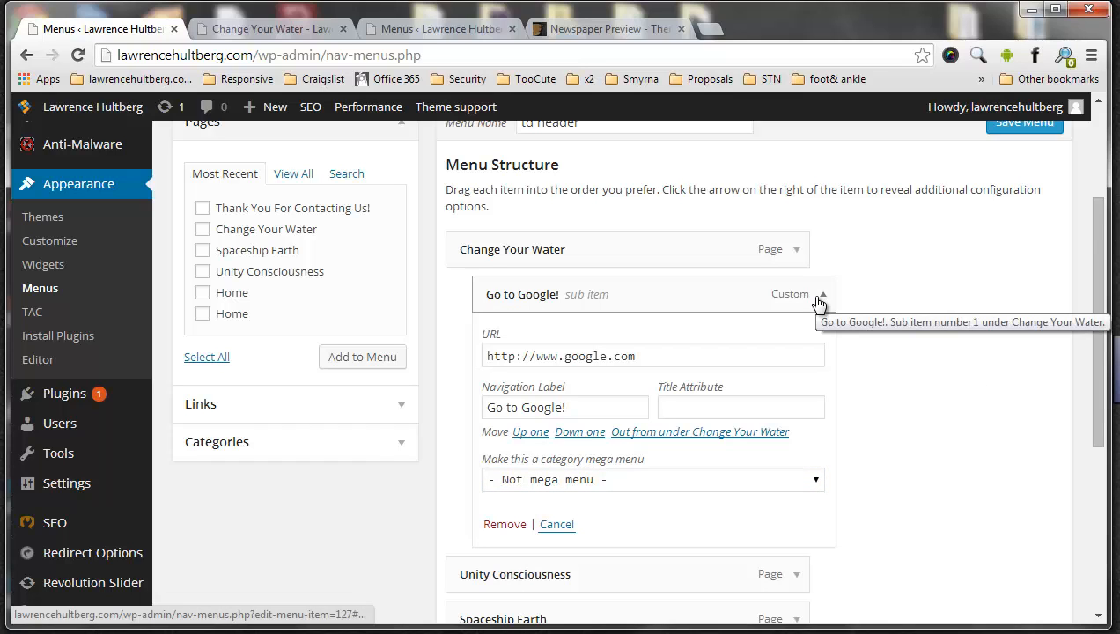
click(773, 406)
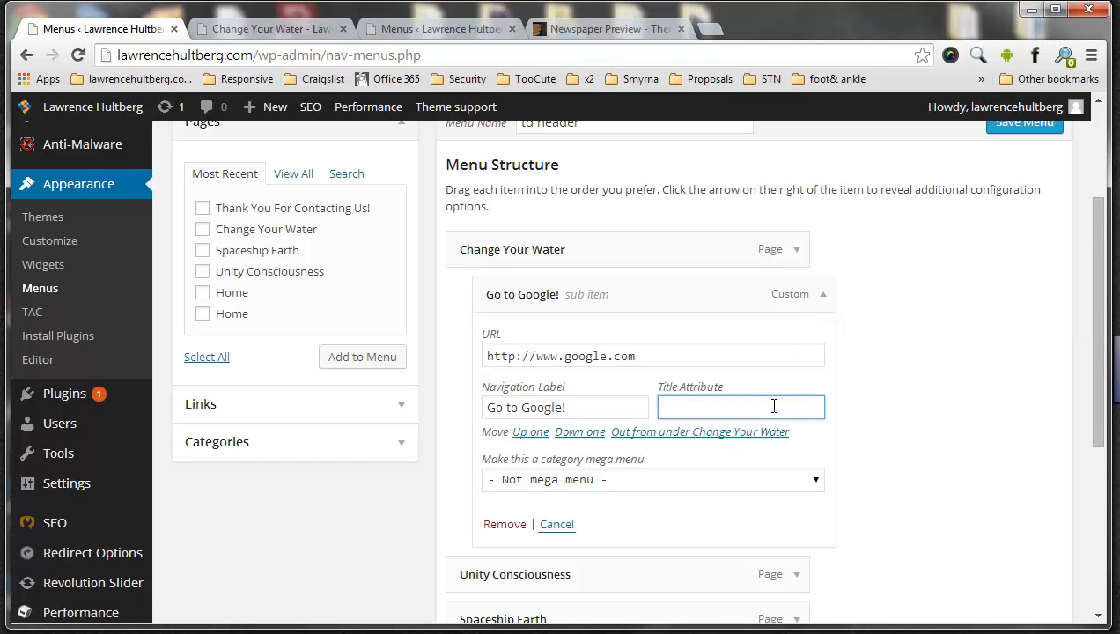
click(939, 388)
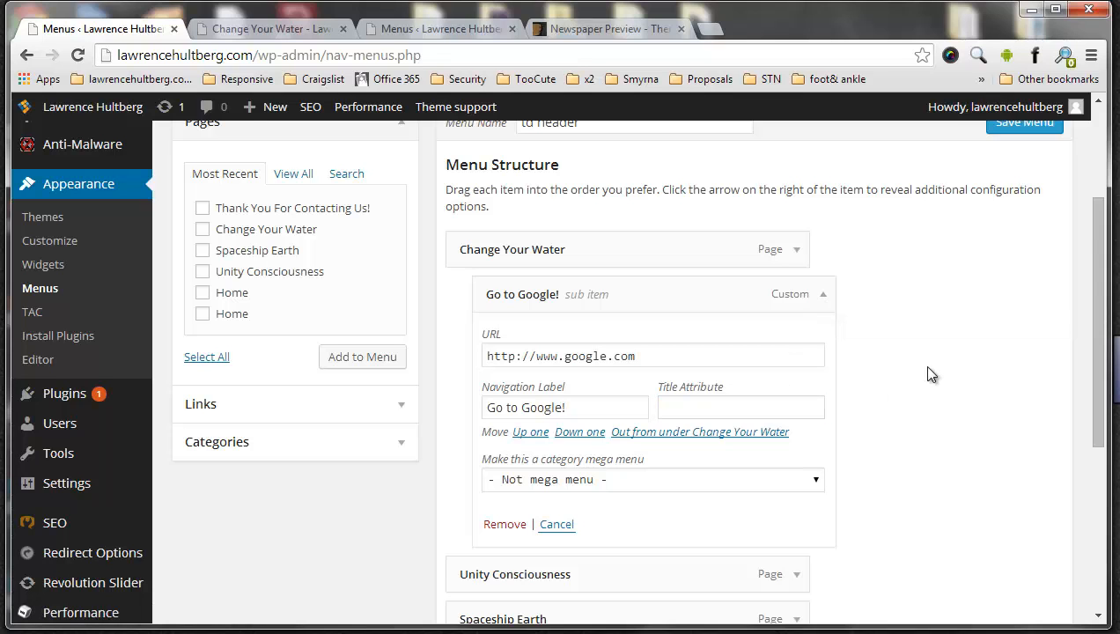
Remove the Go to Google! sub item from the td header menu
scroll(931, 374, down, 2)
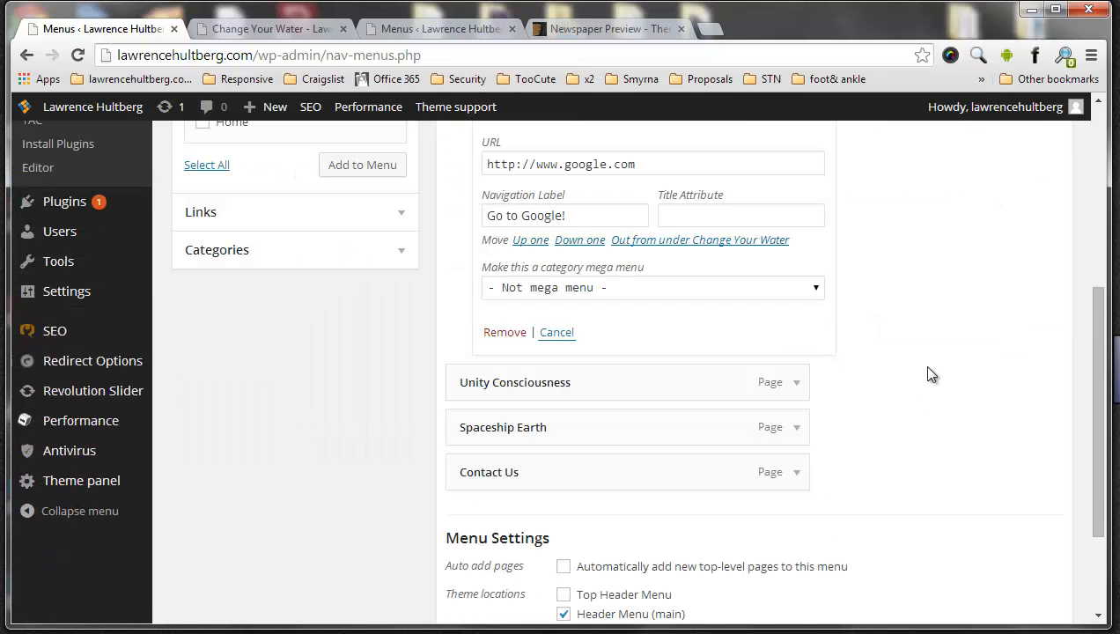
click(495, 335)
scroll(588, 292, up, 2)
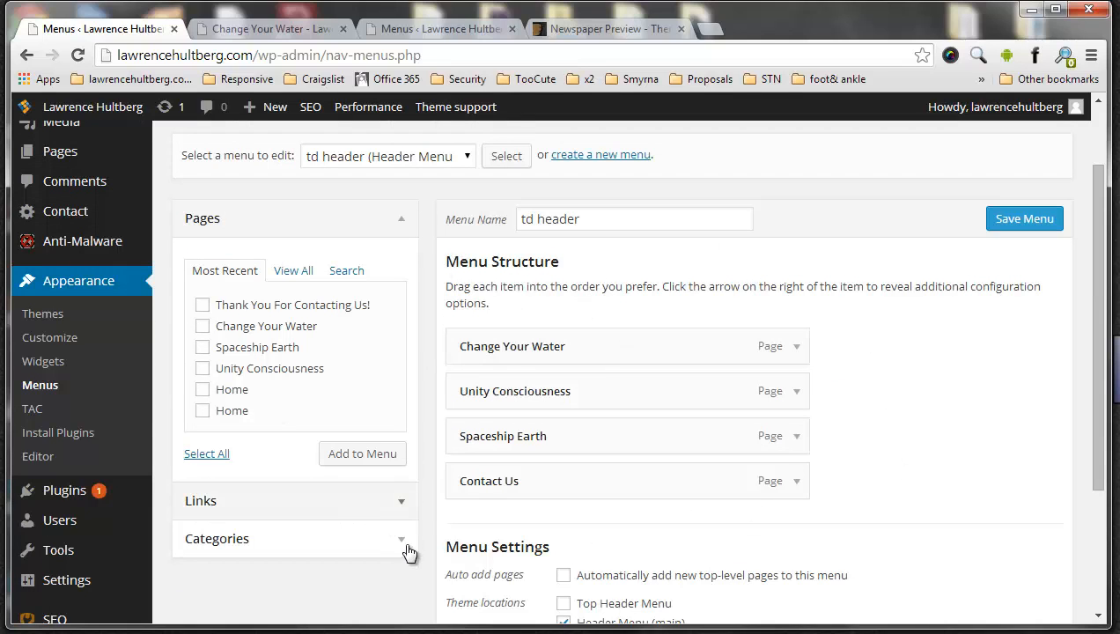
Add the Category 1 category as an item in the td header menu
scroll(426, 518, down, 2)
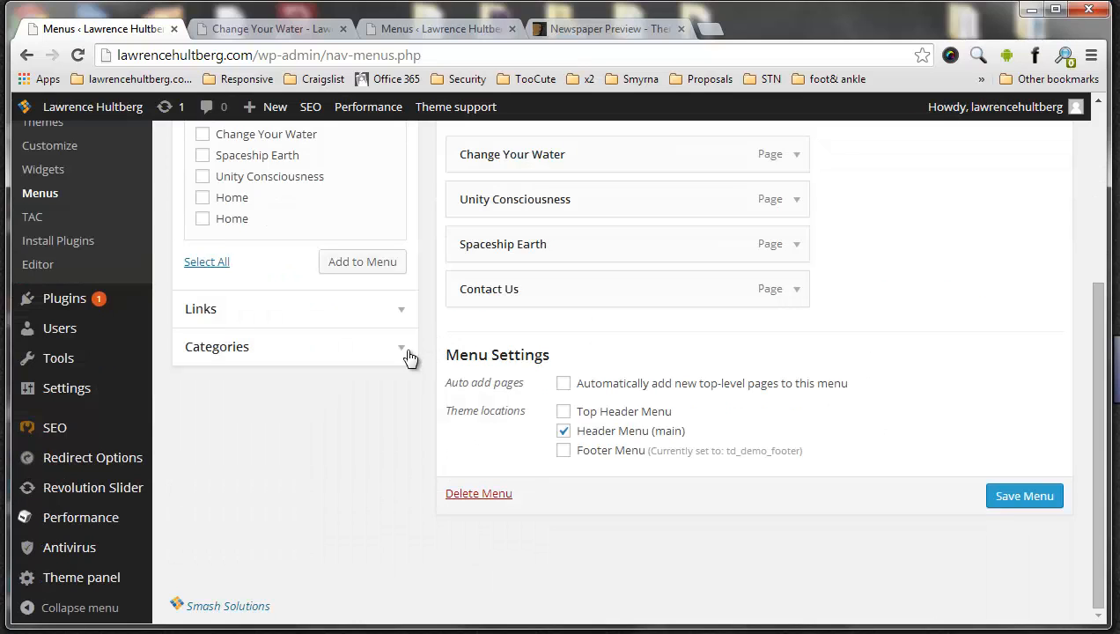
click(407, 348)
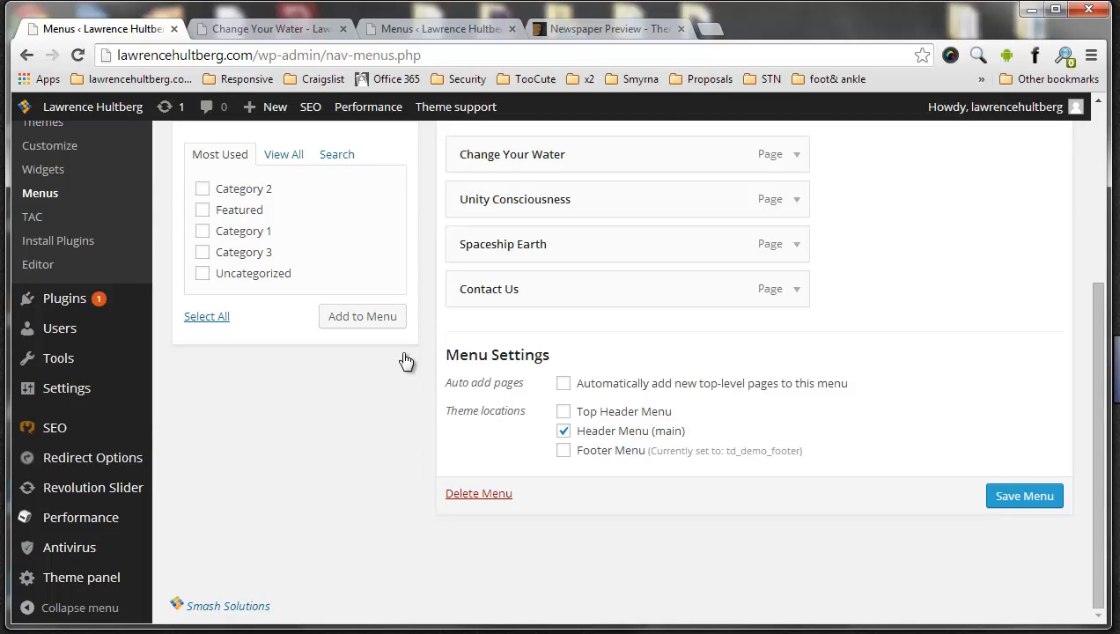
click(203, 231)
click(353, 317)
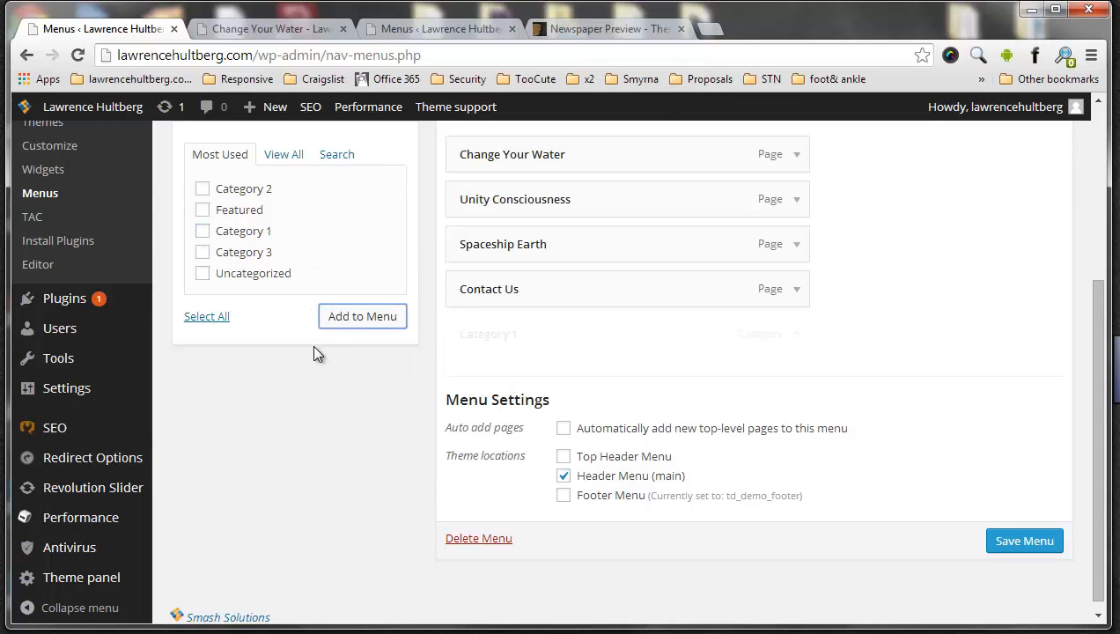
Make the Category 1 menu item a mega menu for Category 1 and save the menu
click(795, 336)
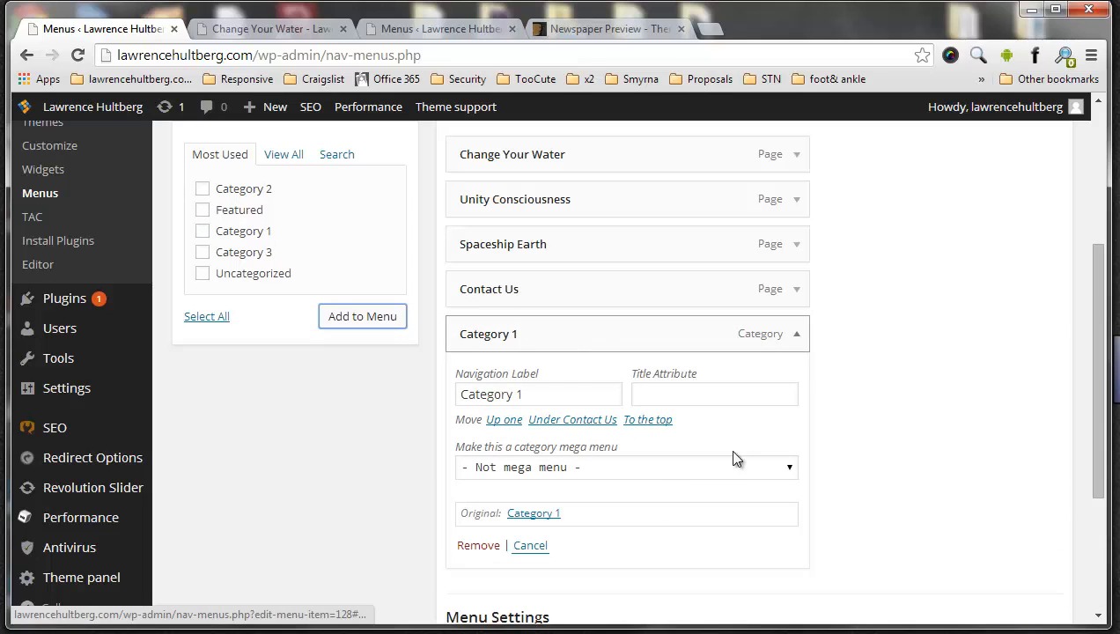
click(629, 467)
click(669, 500)
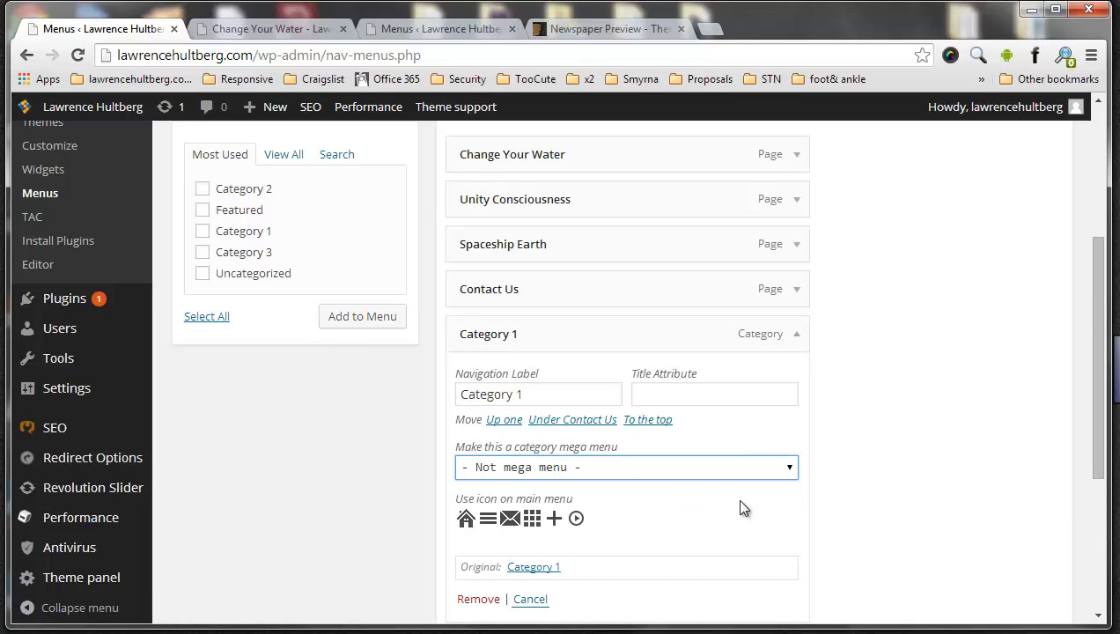
scroll(832, 472, down, 2)
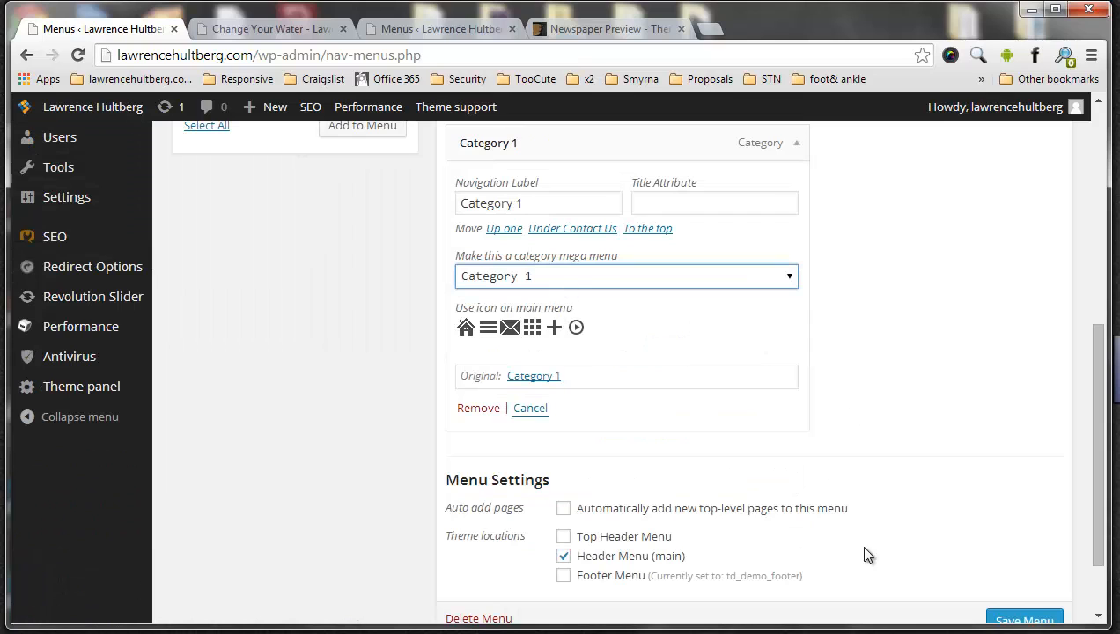
click(1004, 620)
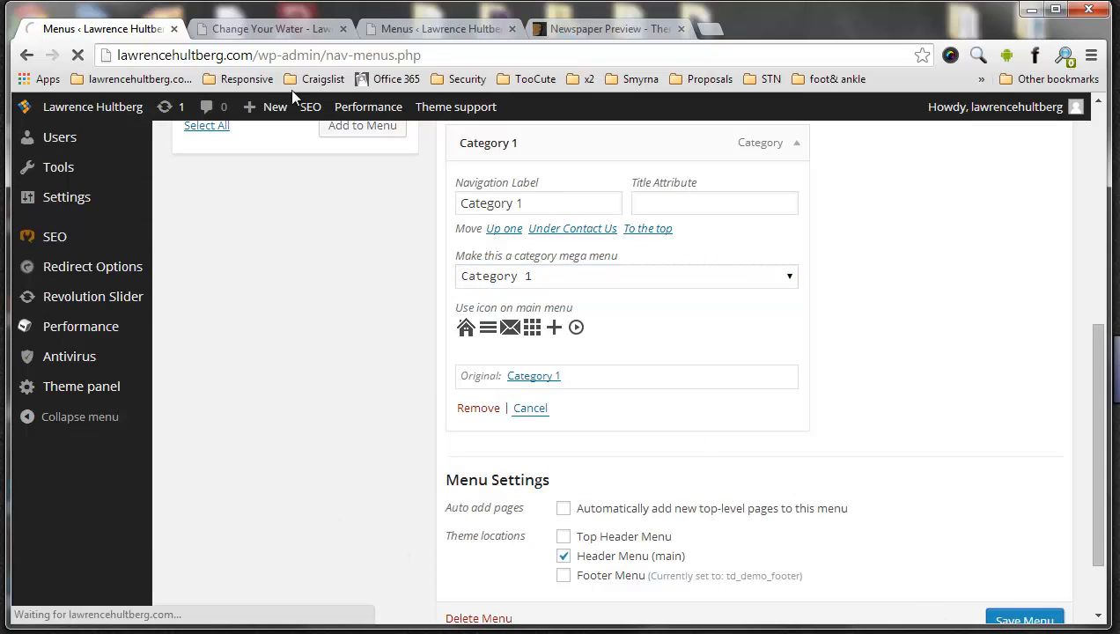
Reload the live page and page through the posts in the Category 1 mega menu
click(260, 28)
click(77, 55)
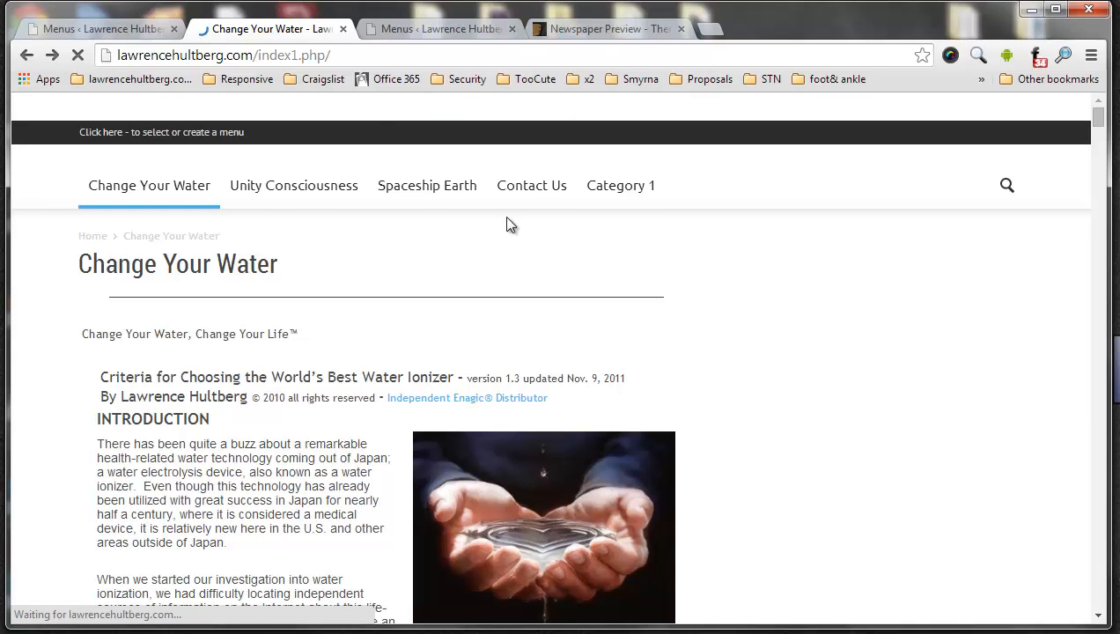
mouse_move(664, 194)
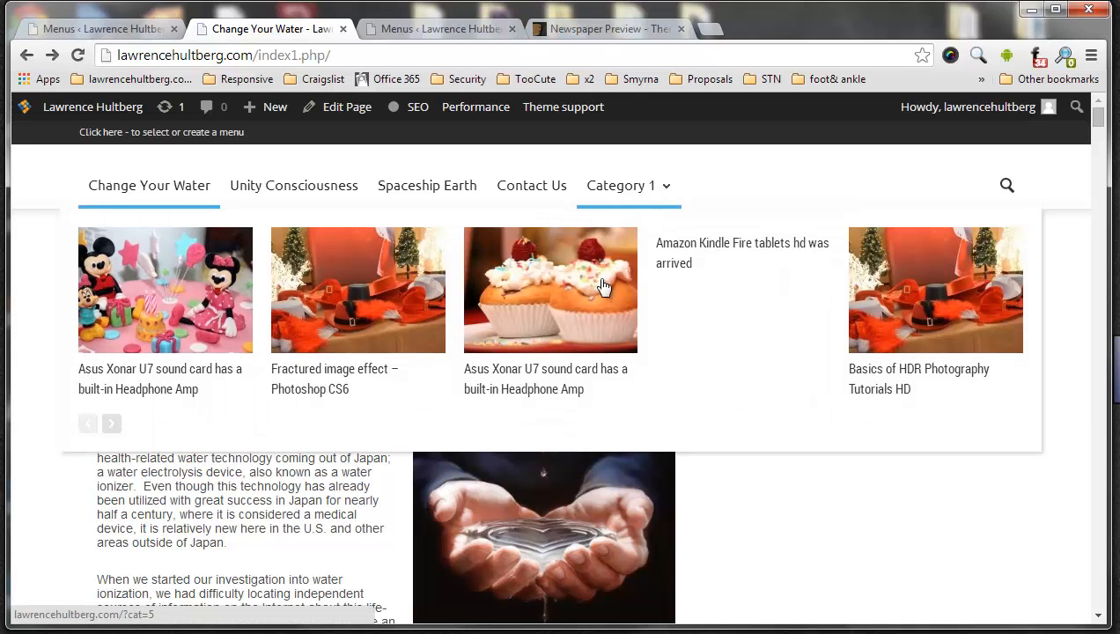
click(111, 426)
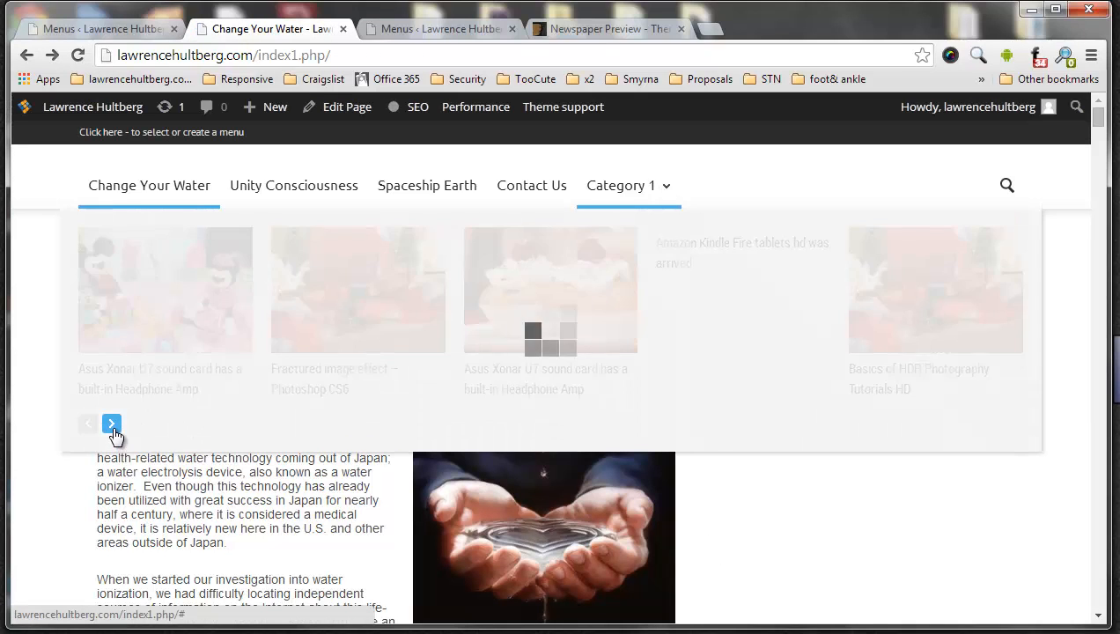
click(112, 425)
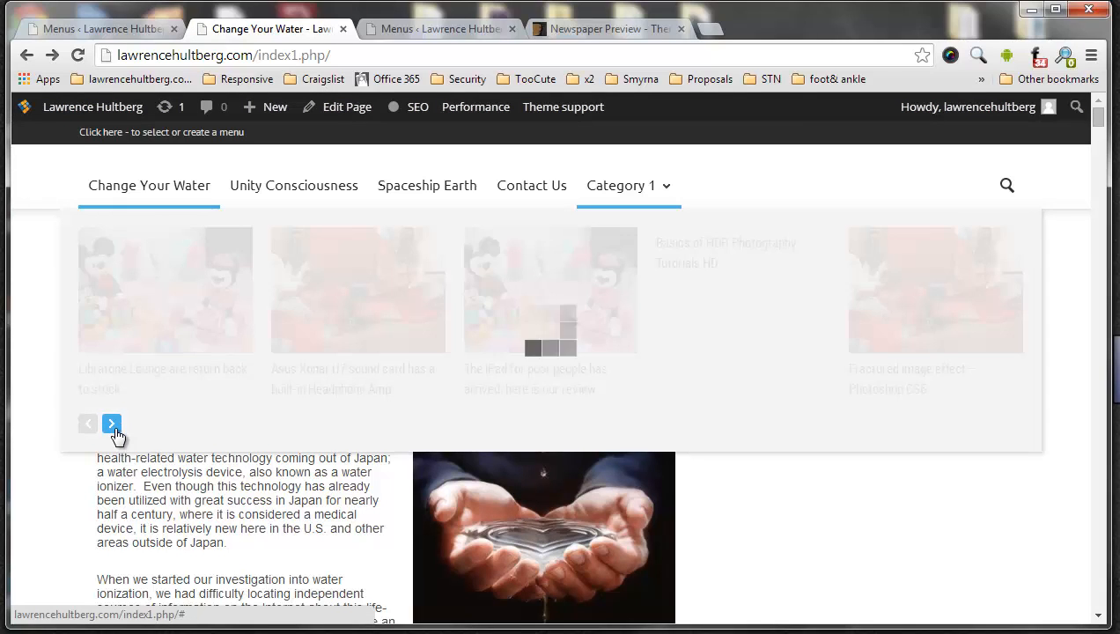
Return to the menu editor and remove the Category 1 item from the td header menu
click(111, 34)
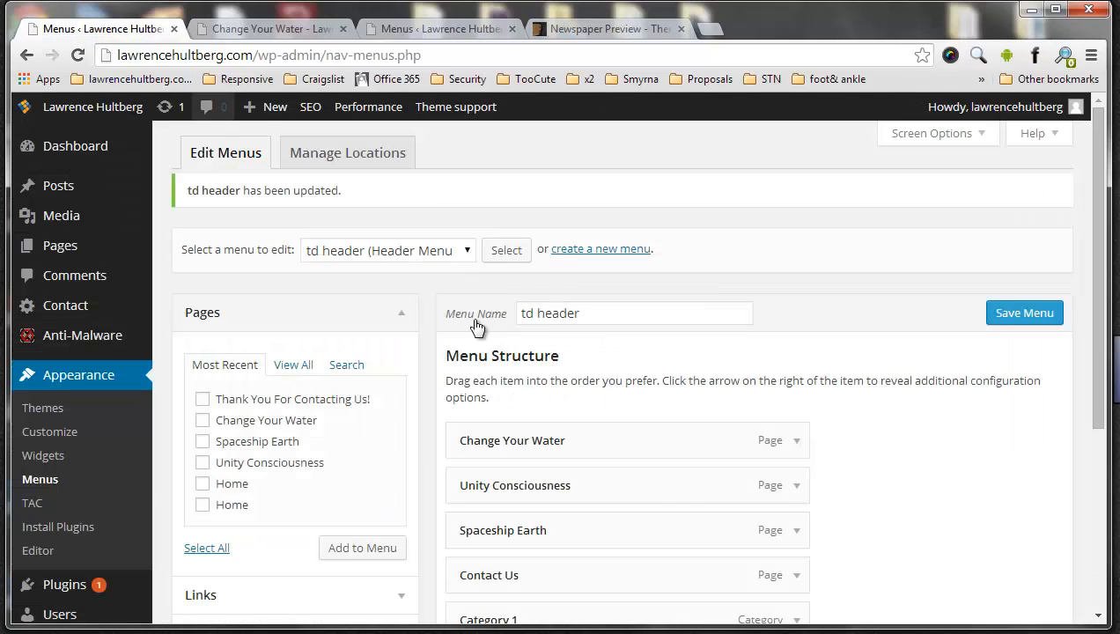
scroll(796, 400, down, 2)
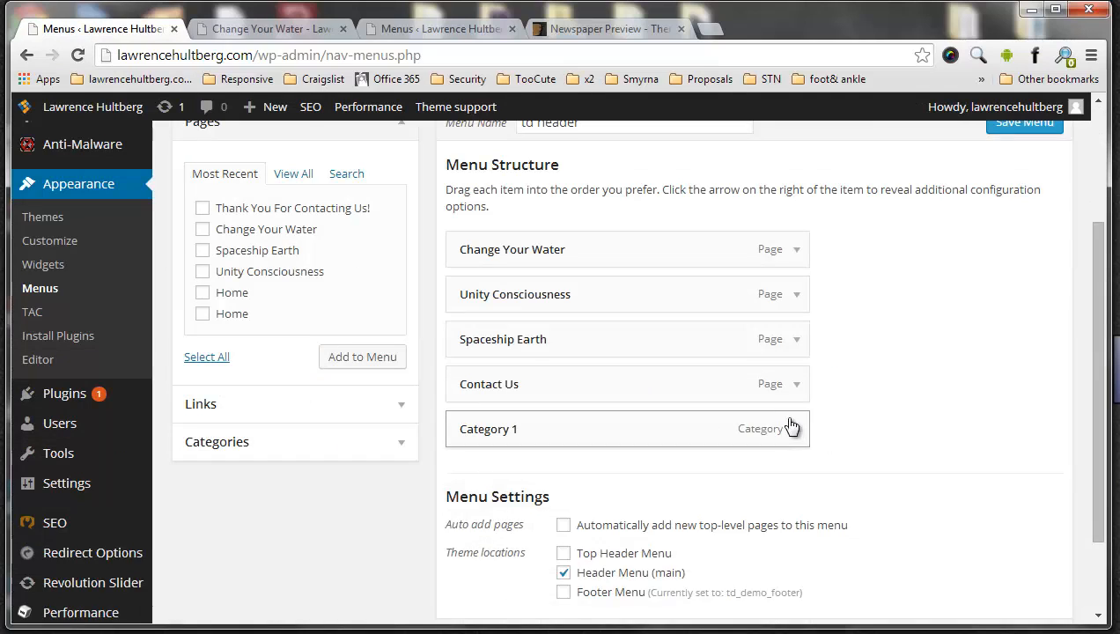
click(795, 429)
scroll(643, 455, down, 2)
click(487, 503)
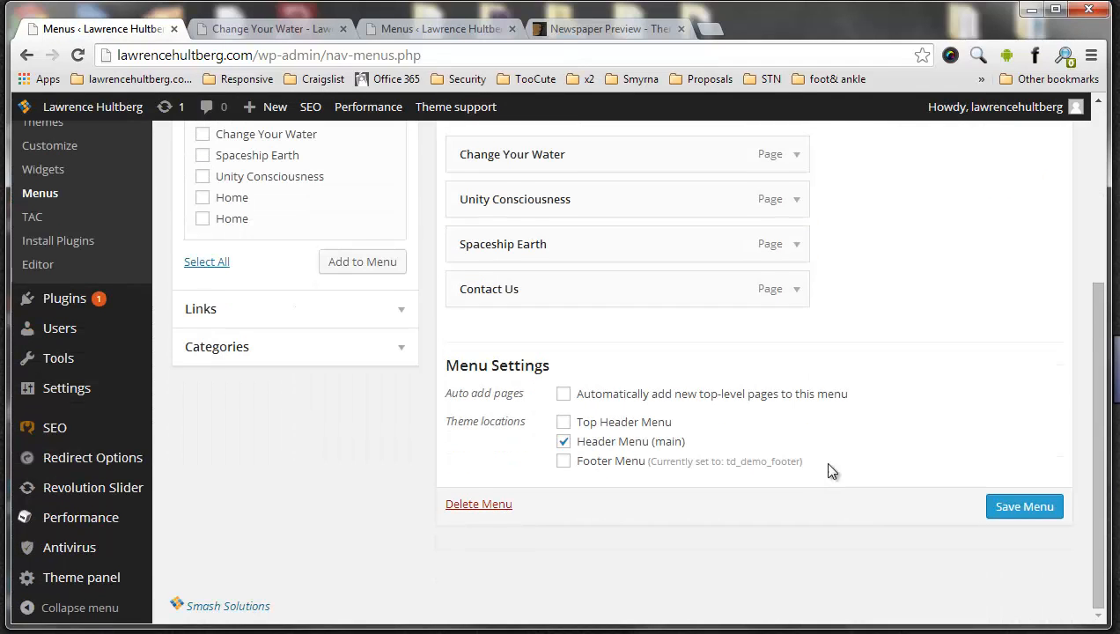
Save the td header menu and view the footer area at the end of the live page
click(1026, 496)
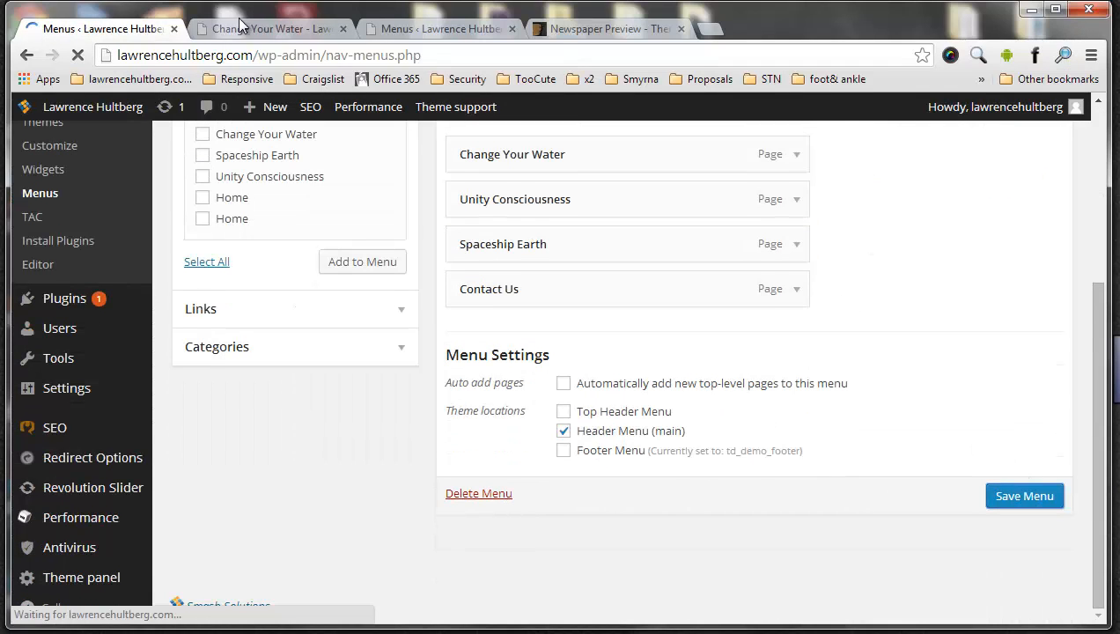
click(240, 24)
mouse_move(621, 201)
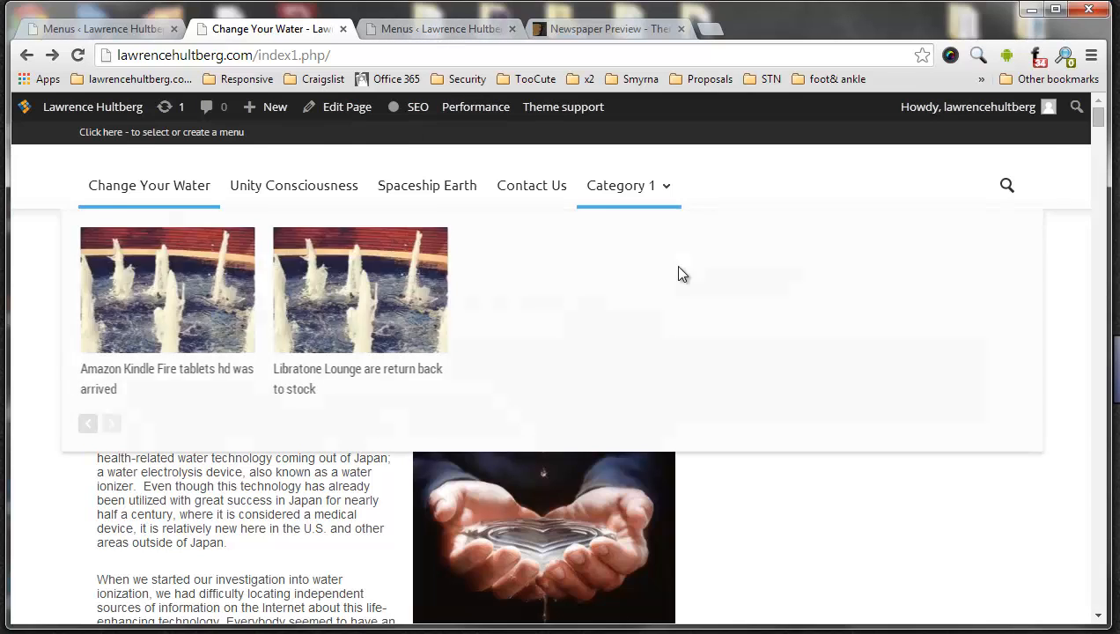
scroll(1024, 150, down, 20)
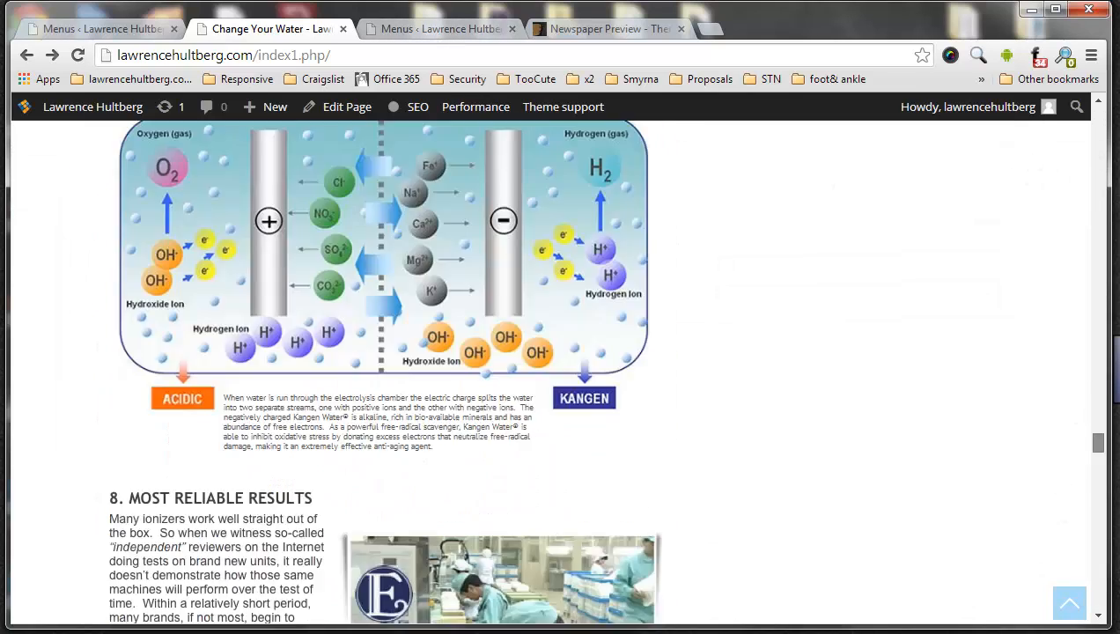
scroll(1062, 629, down, 10)
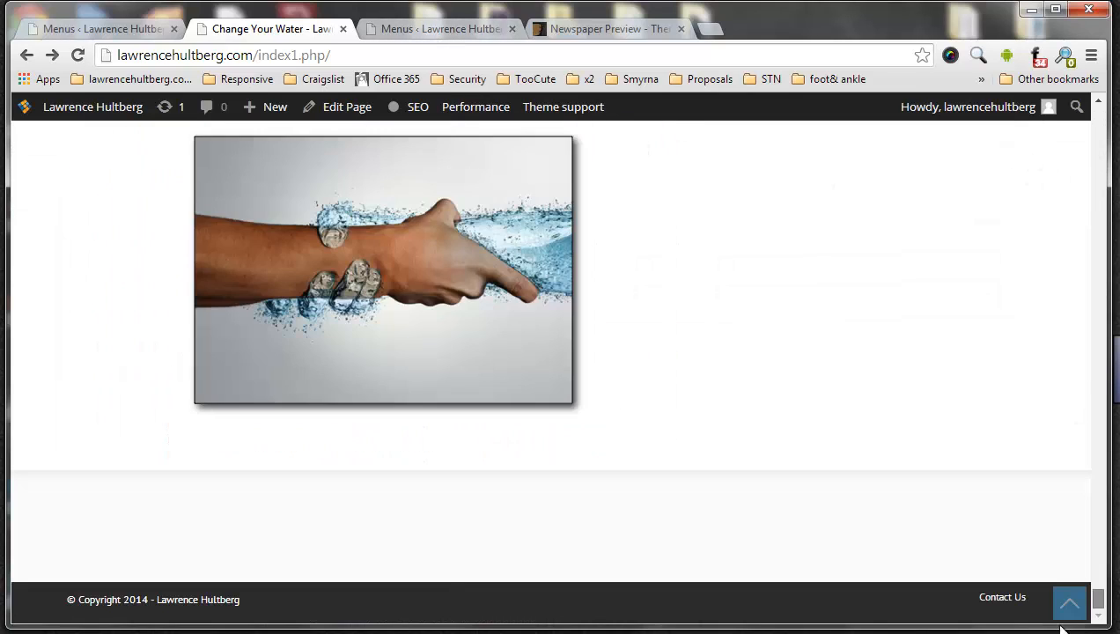
Open the Widgets settings and examine the footer columns in the Newspaper theme preview
click(74, 30)
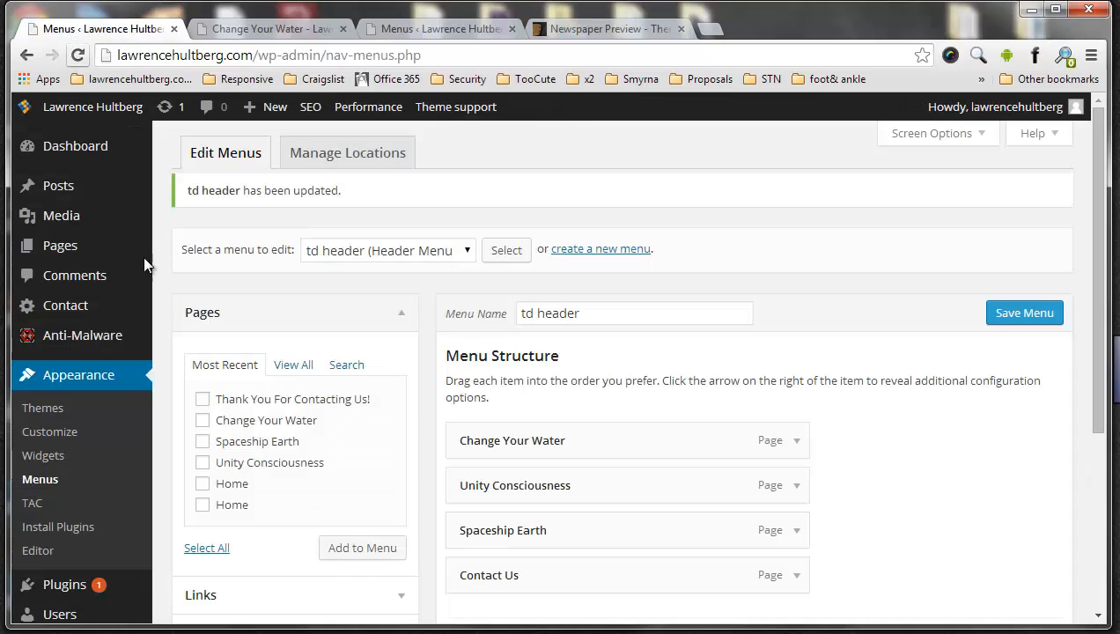
click(53, 458)
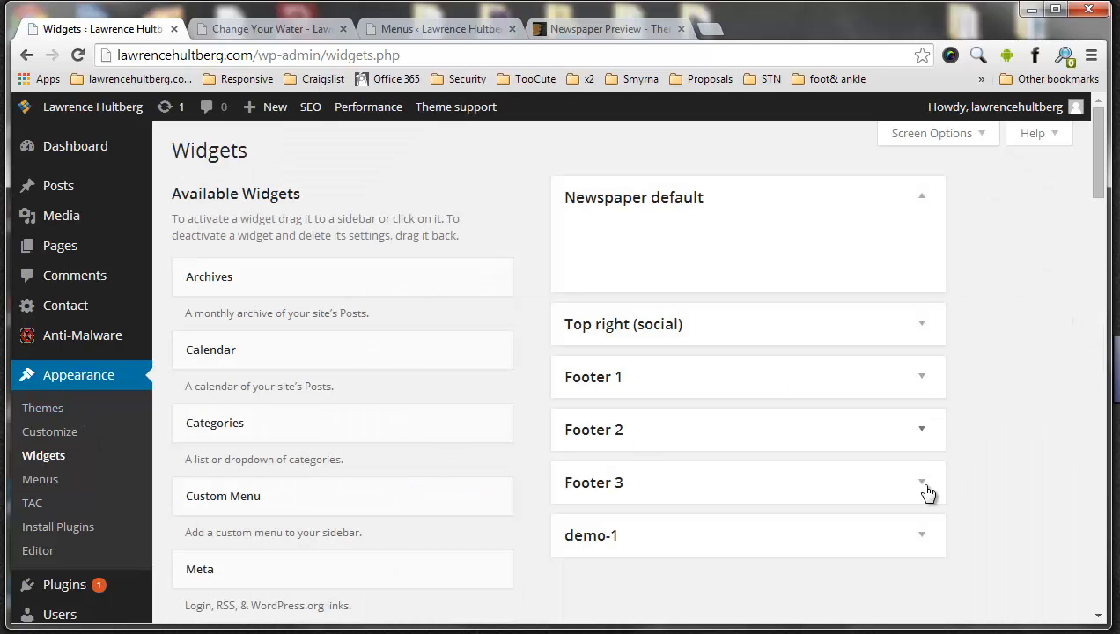
click(578, 29)
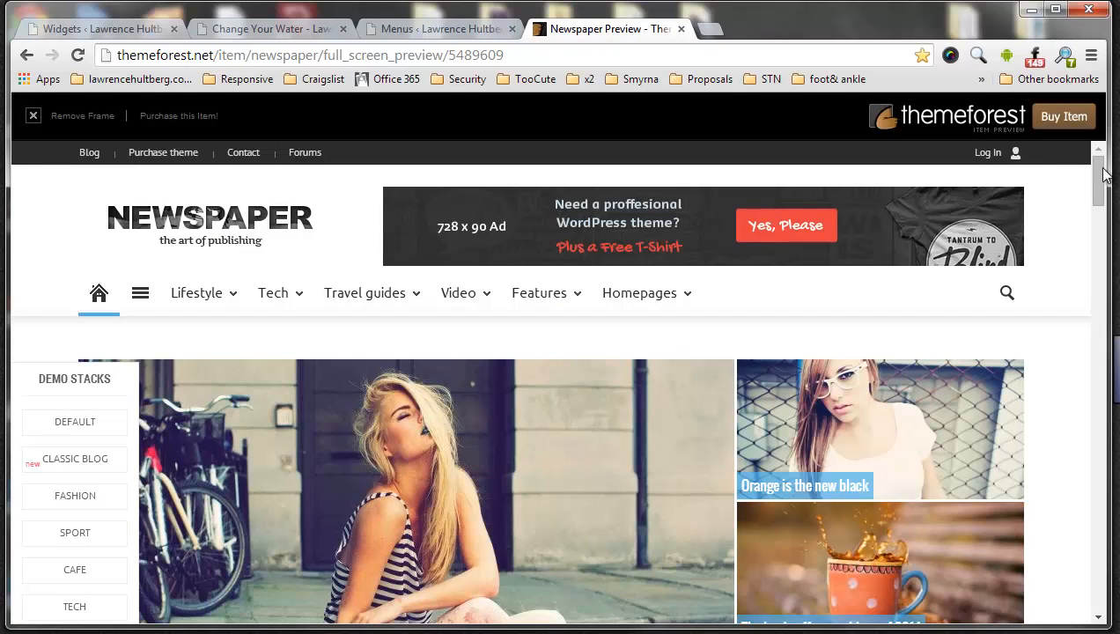
drag(1105, 176, 1100, 581)
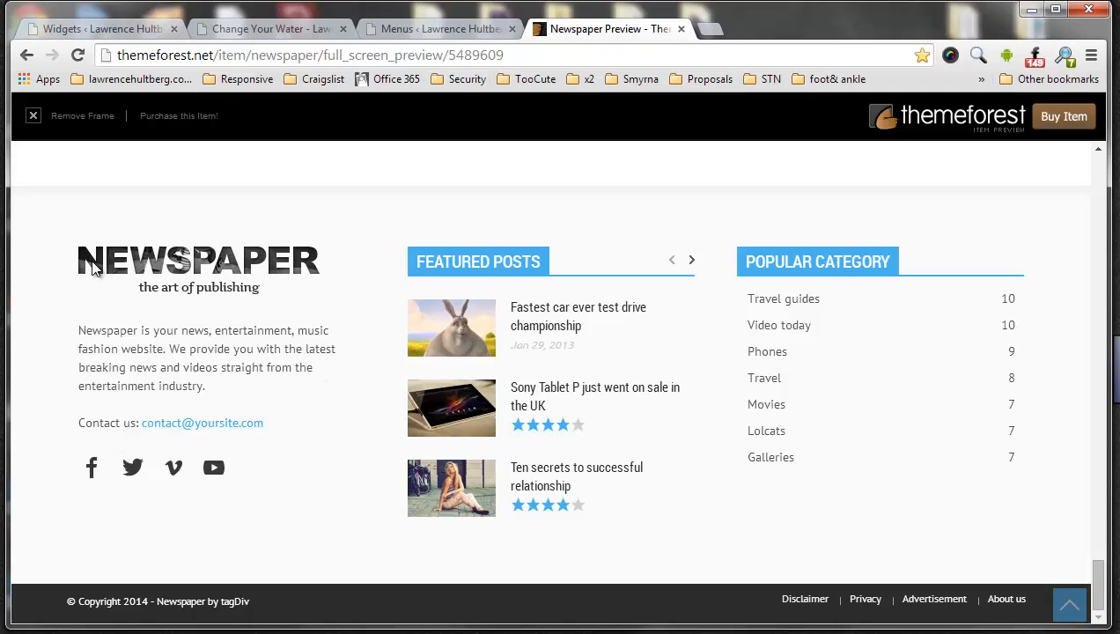
drag(94, 269, 143, 414)
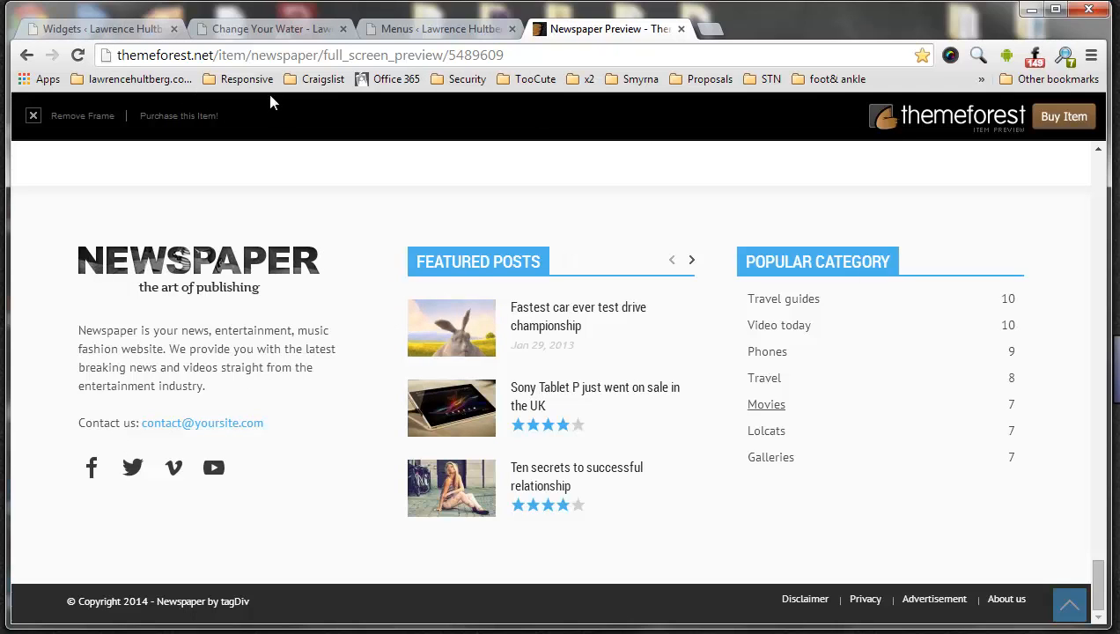
Add a Custom Menu widget to the Footer 1 widget area
click(111, 30)
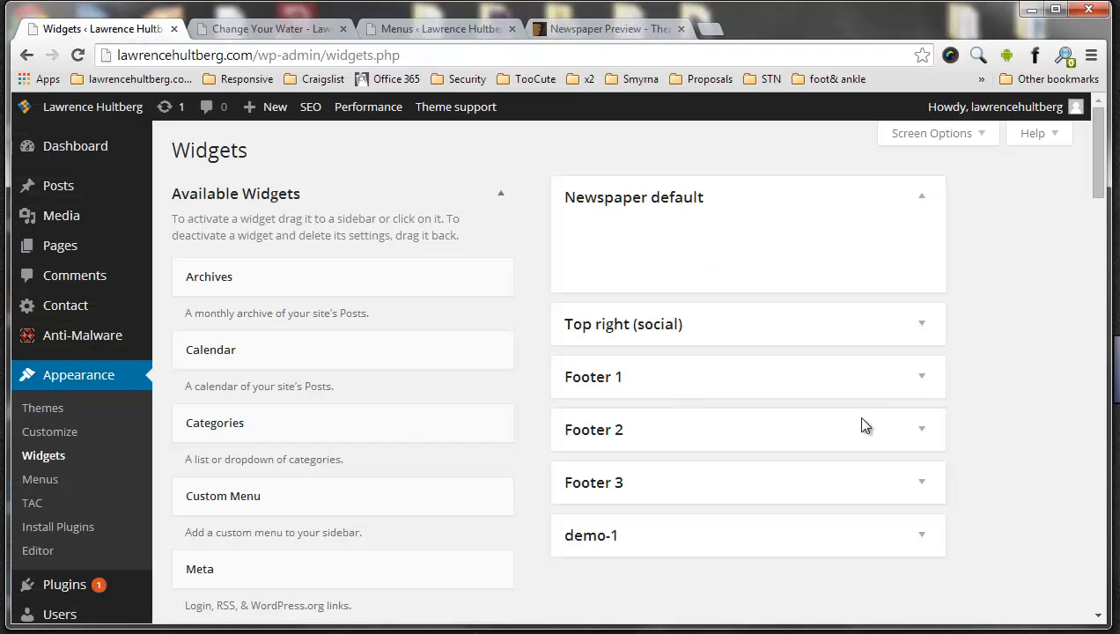
click(927, 391)
scroll(667, 351, down, 2)
scroll(300, 308, up, 2)
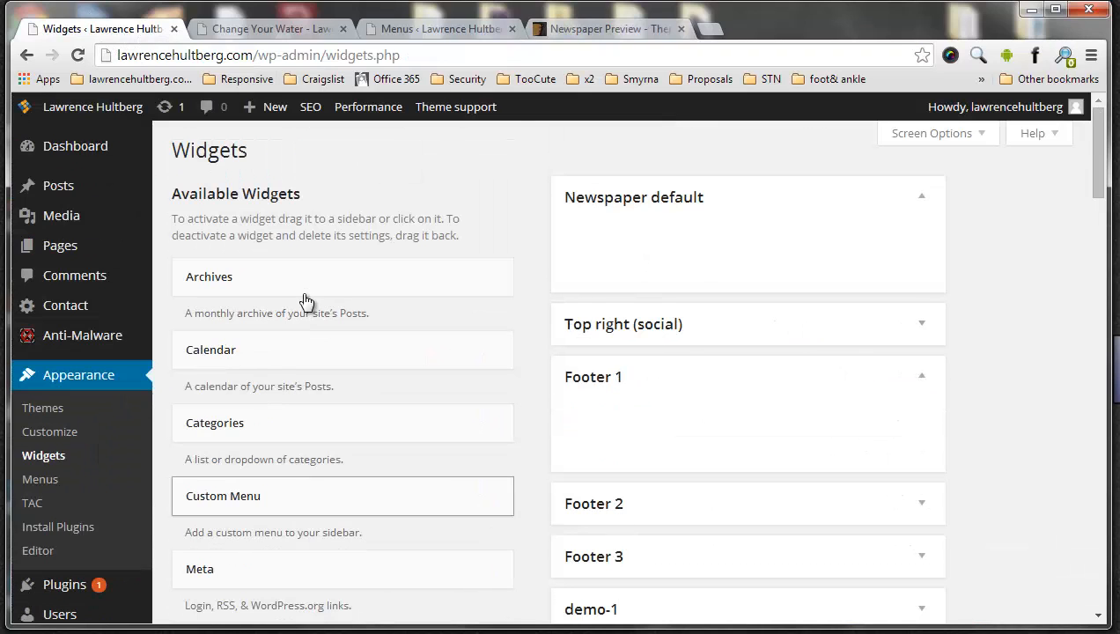
drag(235, 508, 663, 404)
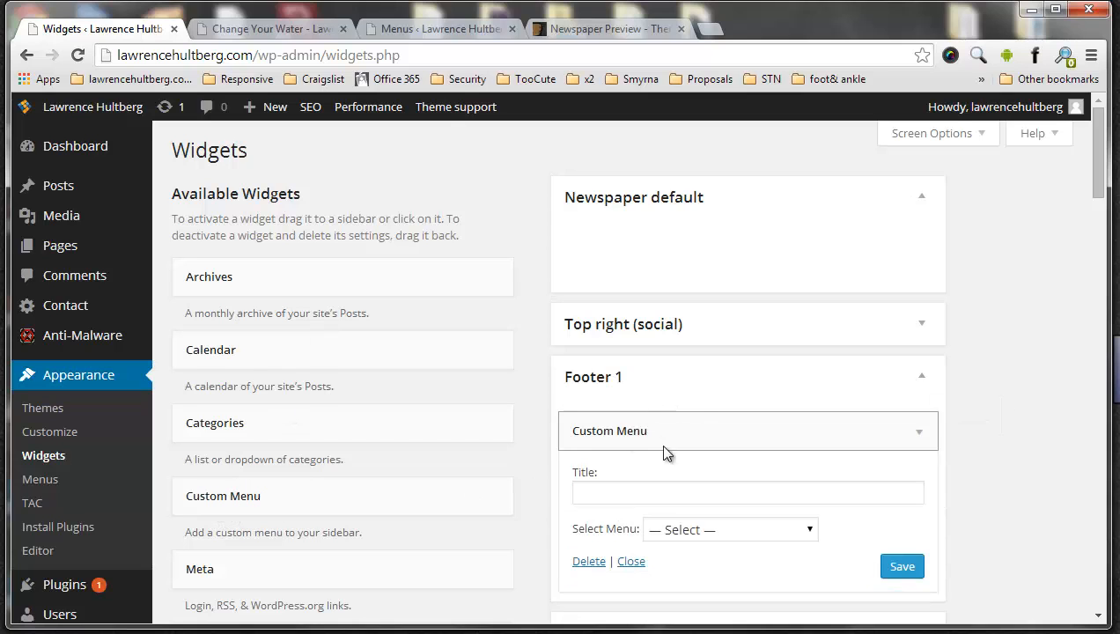
Title the Footer 1 custom menu widget "test", assign it the td header menu, and save it
click(656, 490)
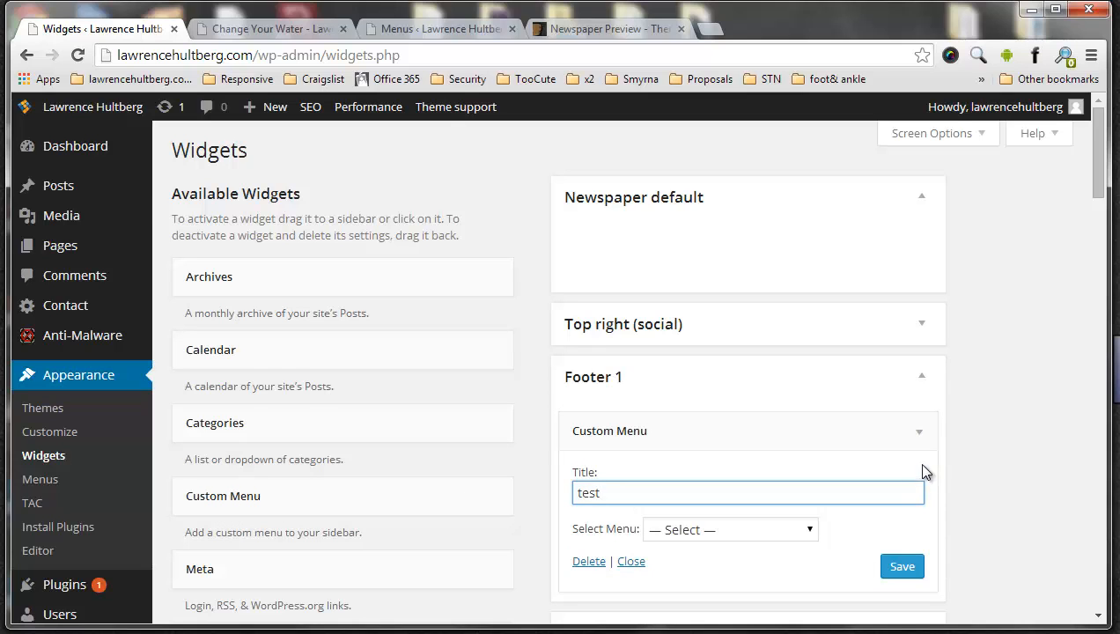
click(686, 528)
scroll(687, 519, down, 2)
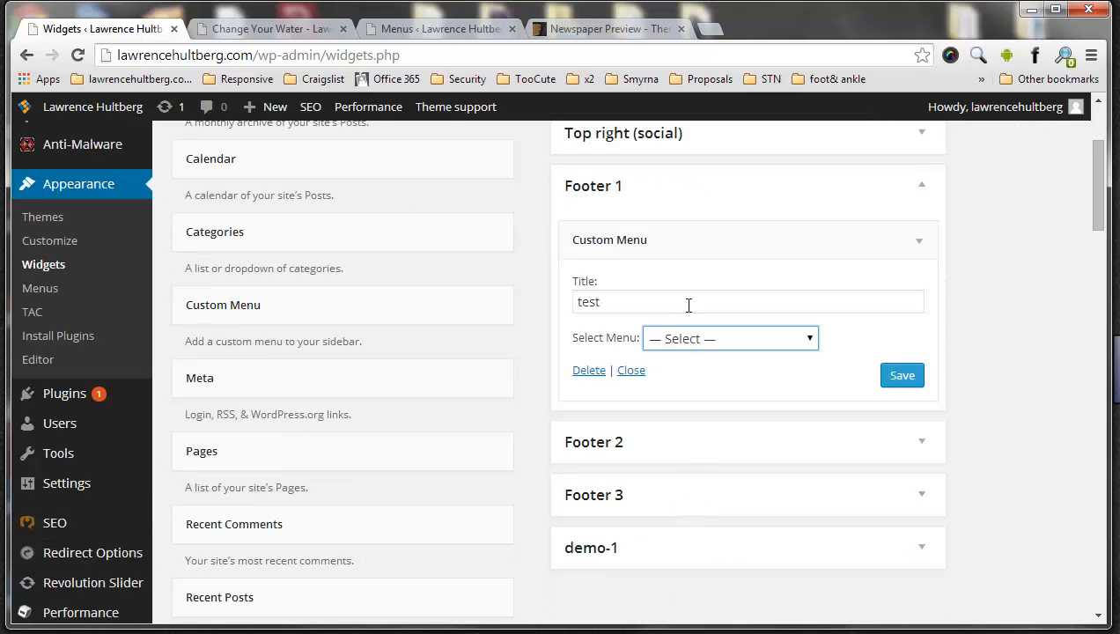
click(694, 353)
click(713, 373)
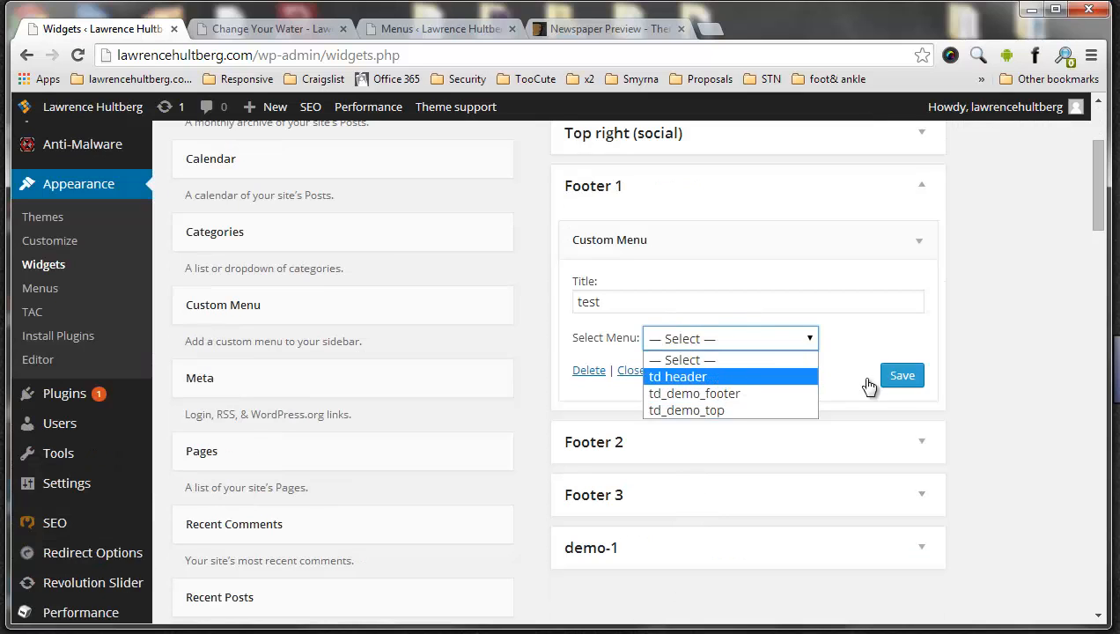
click(901, 376)
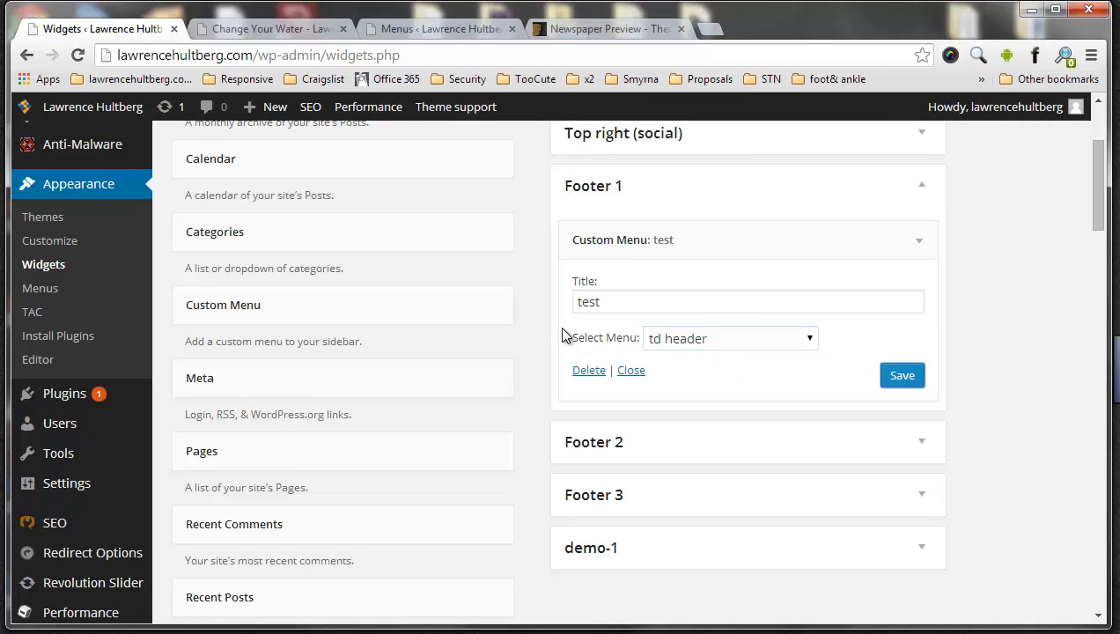
Reload the live page and check the footer for the custom menu
click(264, 28)
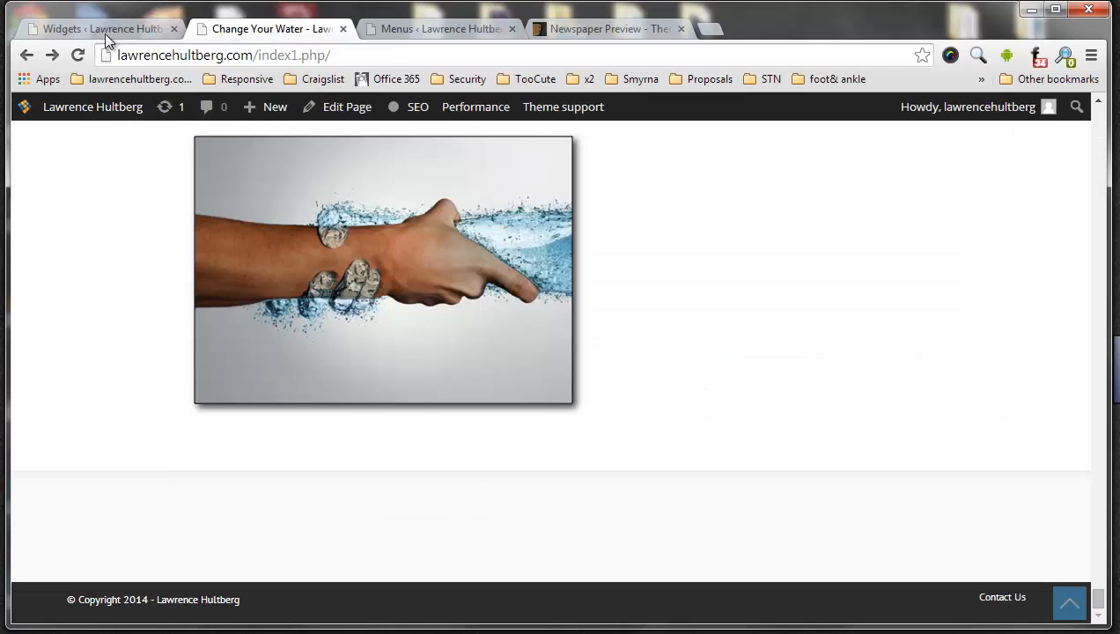
click(77, 54)
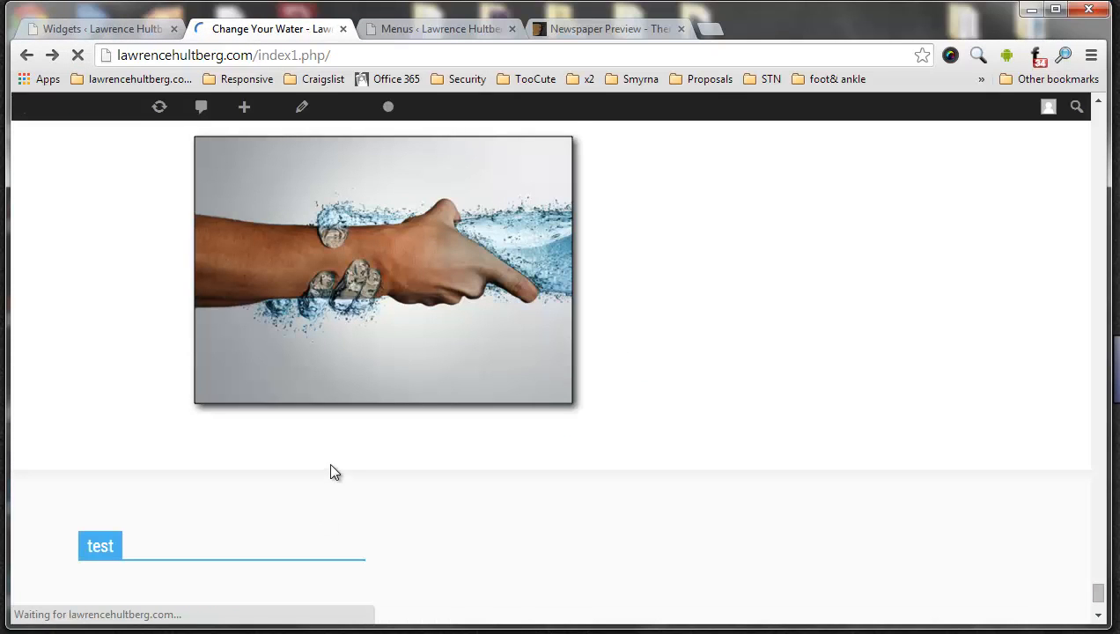
scroll(161, 436, down, 2)
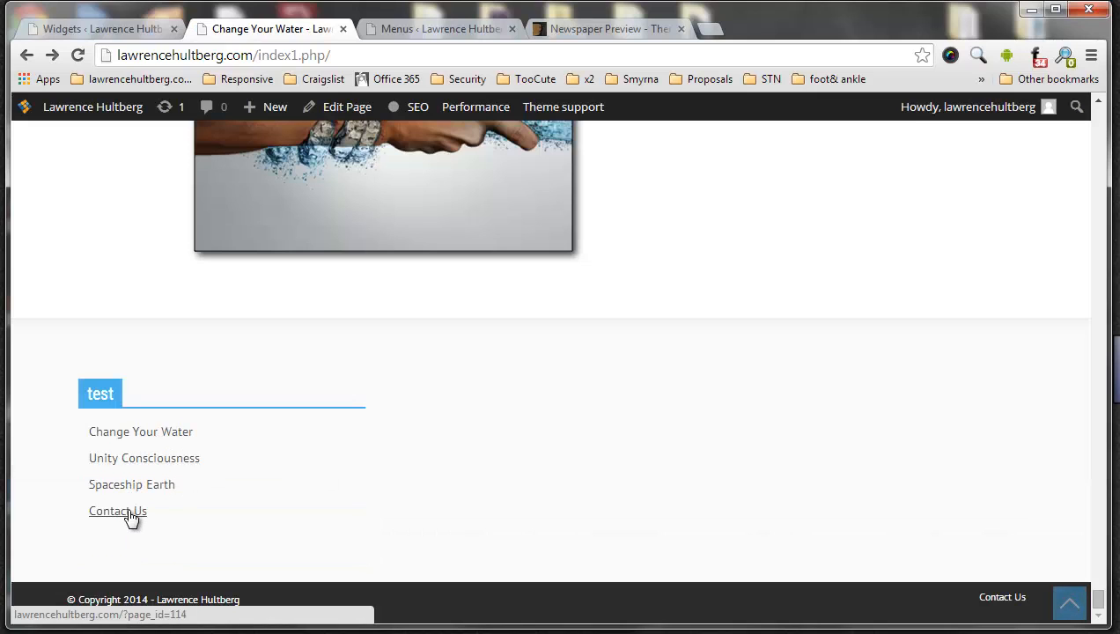
Retitle the Footer 1 custom menu widget "Main Menu", save it, and reload the live page
click(143, 33)
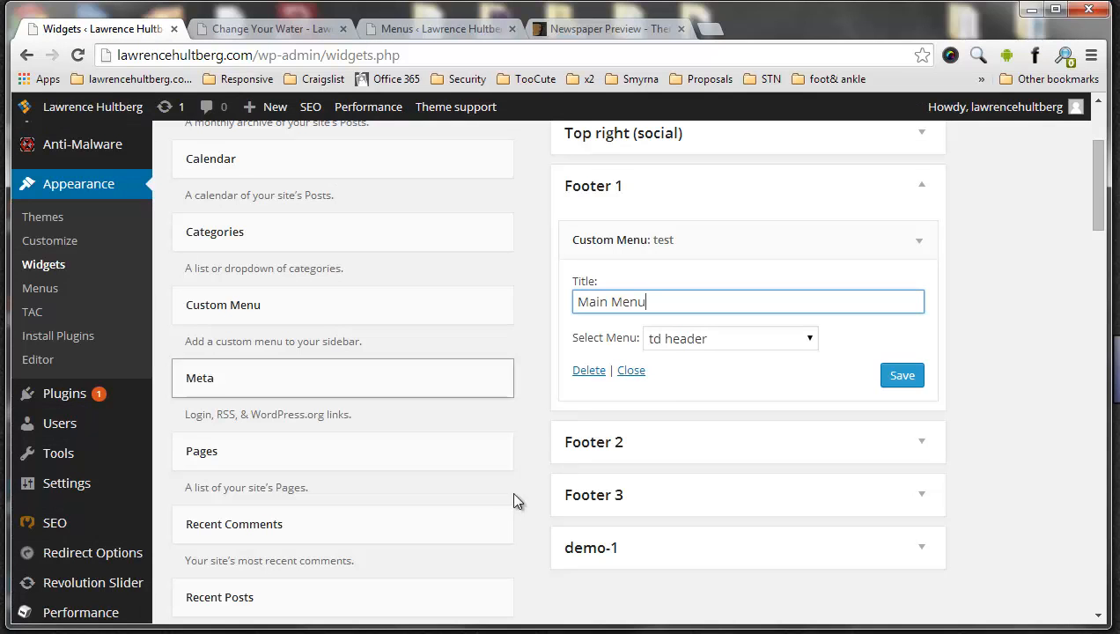
click(905, 379)
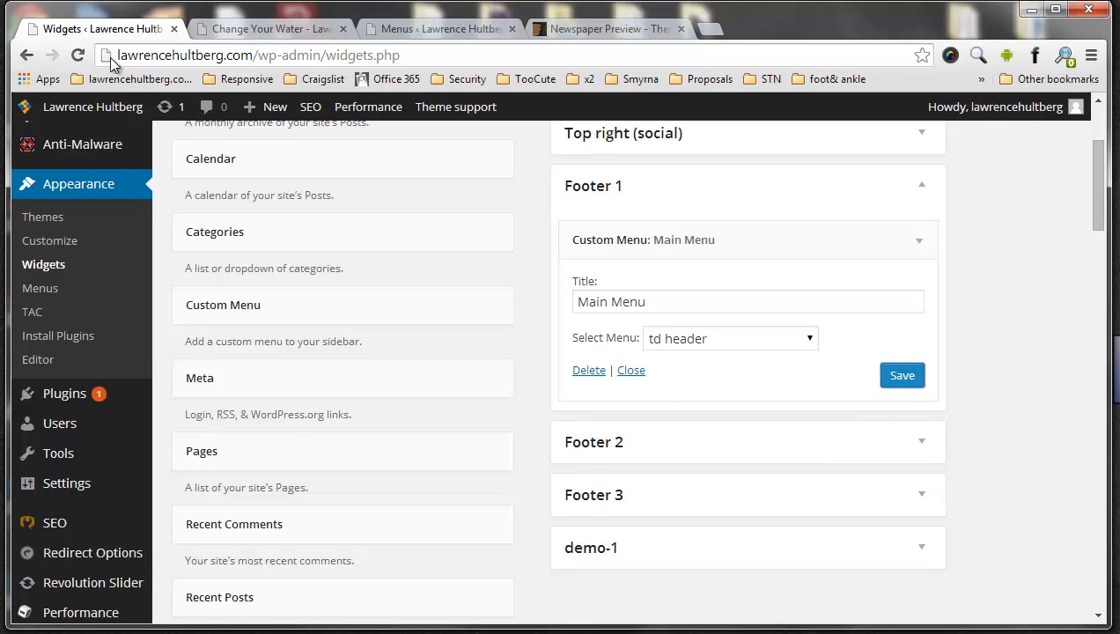
click(264, 29)
click(78, 55)
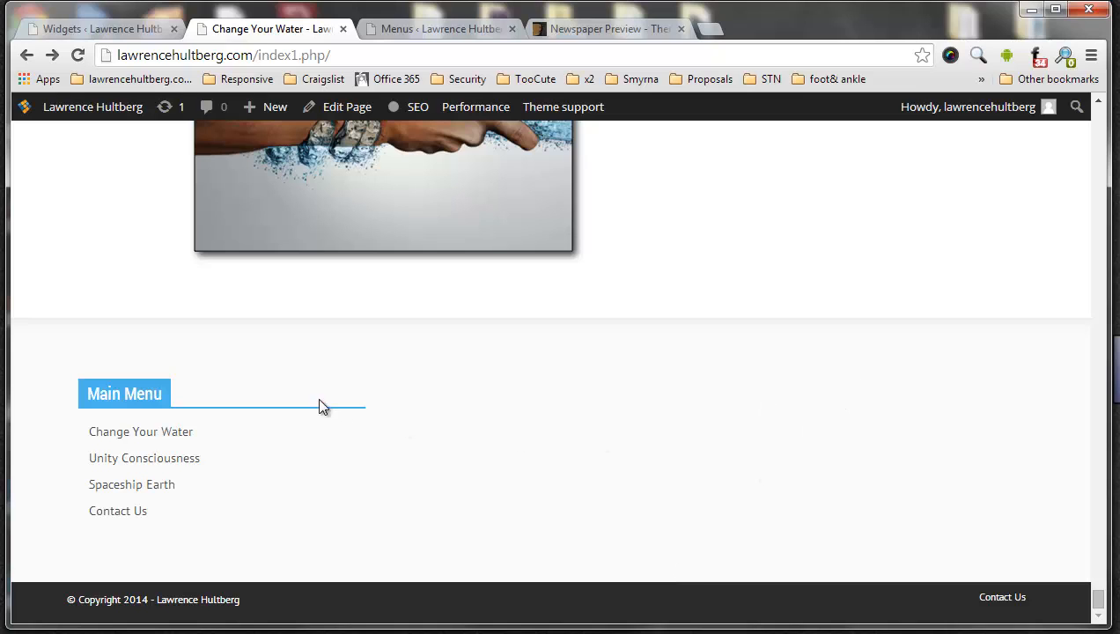
Return to the Widgets settings, collapse the Footer 1 area, and look over the available footer areas
click(86, 34)
scroll(599, 343, up, 3)
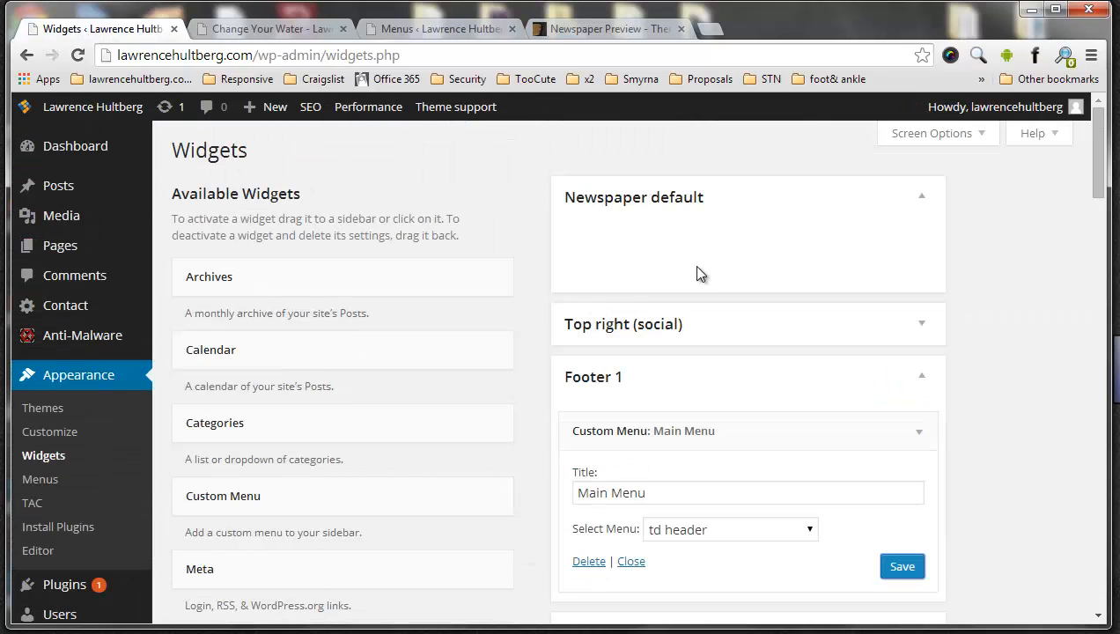
click(920, 378)
scroll(665, 376, down, 2)
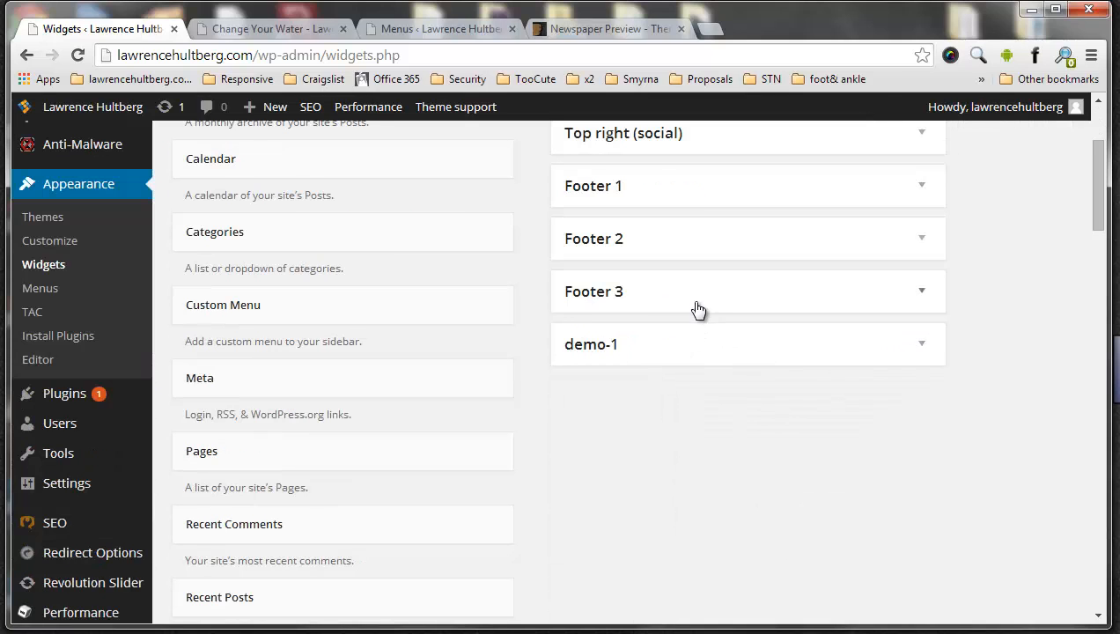
scroll(698, 312, up, 2)
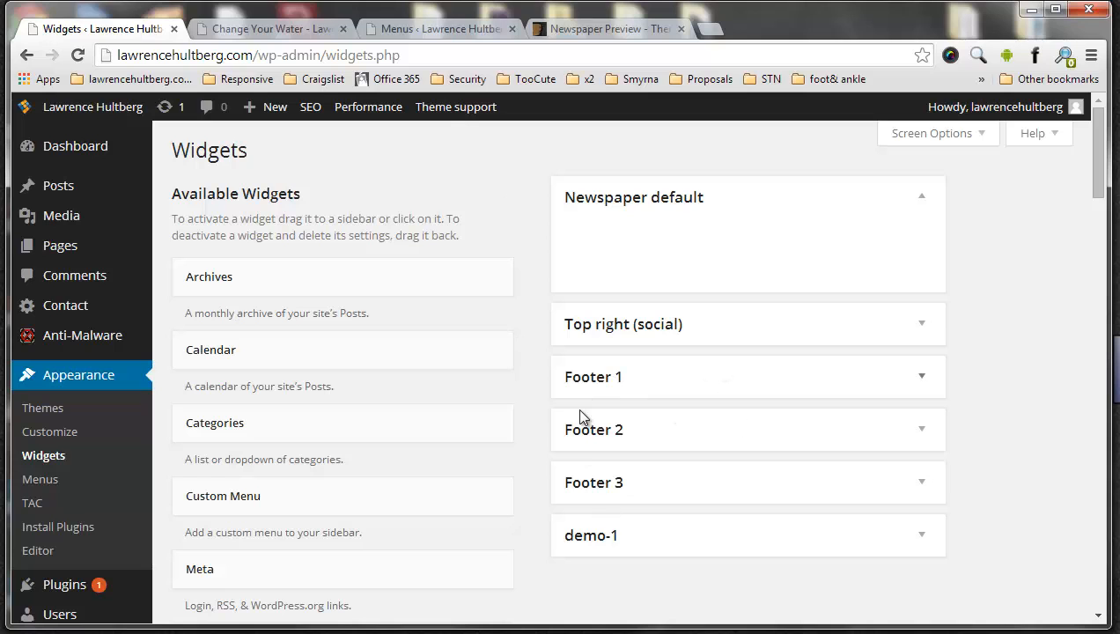
Check the live page's footer, then delete the Custom Menu widget from the Footer 1 area
click(246, 33)
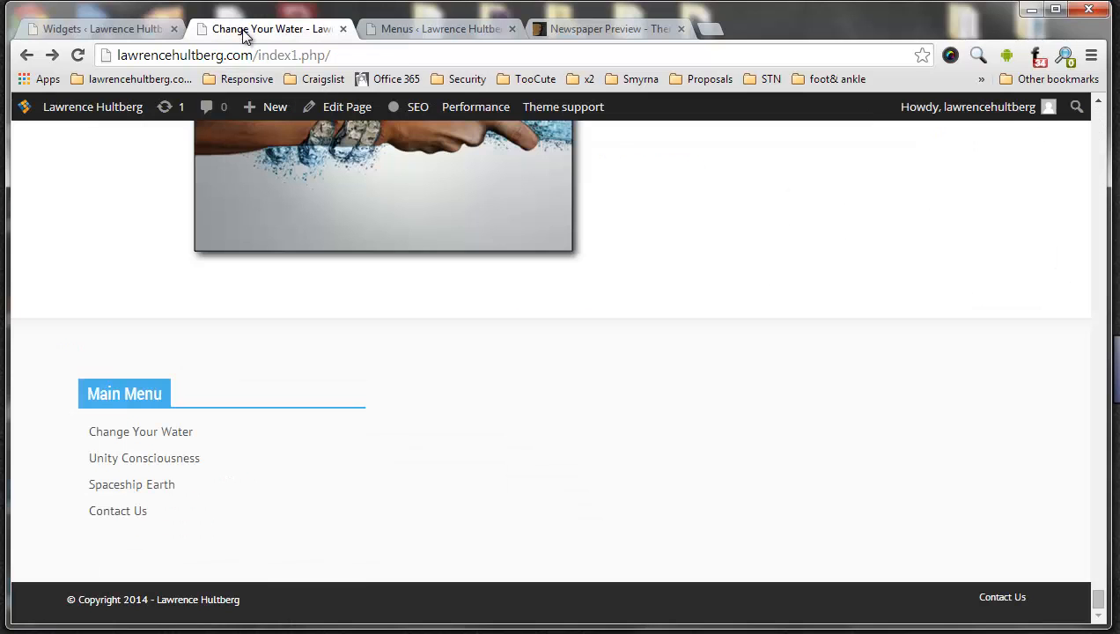
scroll(312, 193, up, 5)
click(138, 37)
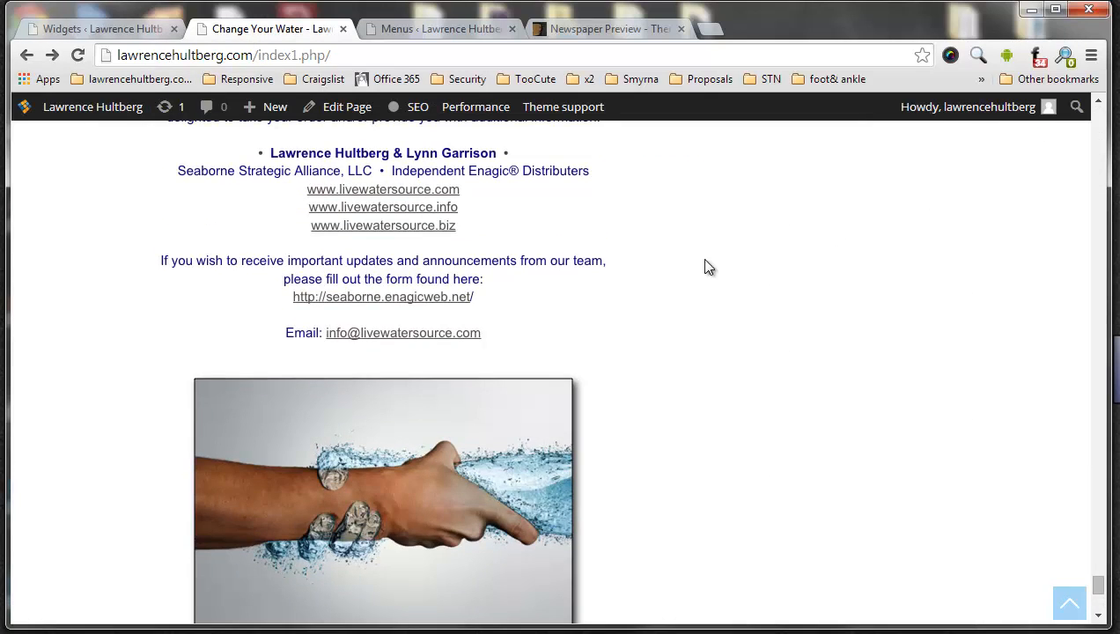
scroll(710, 255, up, 5)
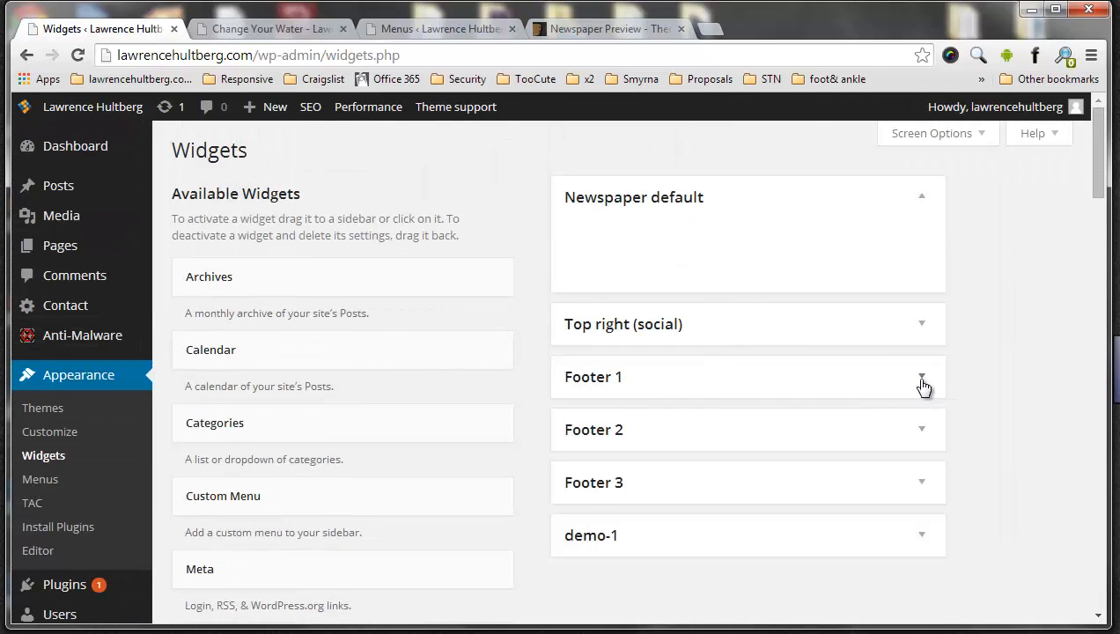
click(923, 386)
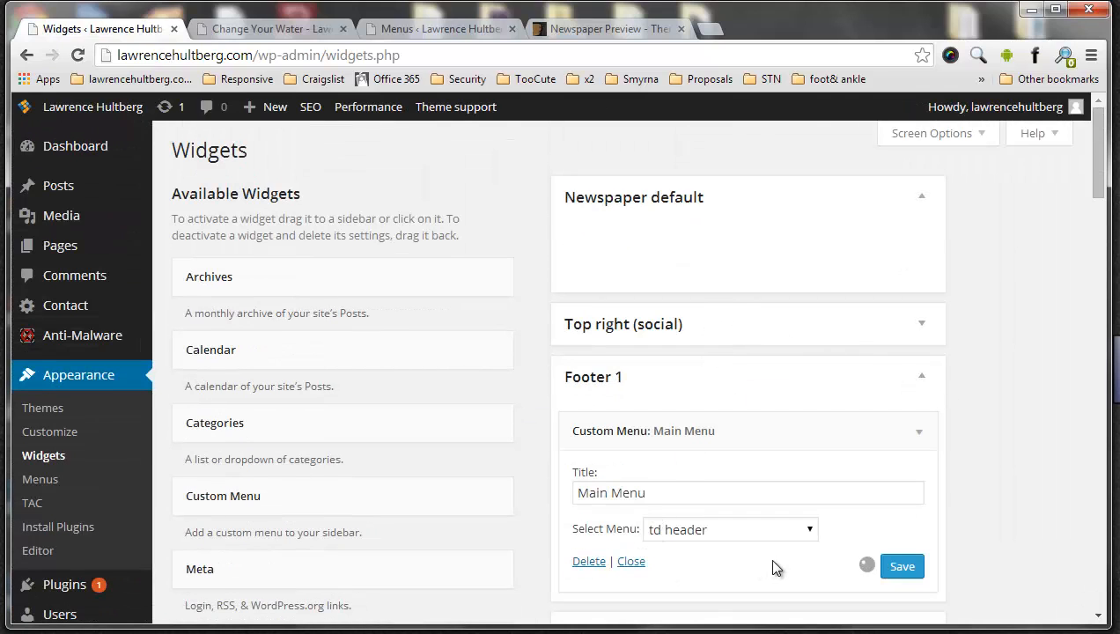
click(916, 377)
Compare the live page with the footer columns of the Newspaper theme preview and return to the Widgets settings
click(291, 28)
click(609, 29)
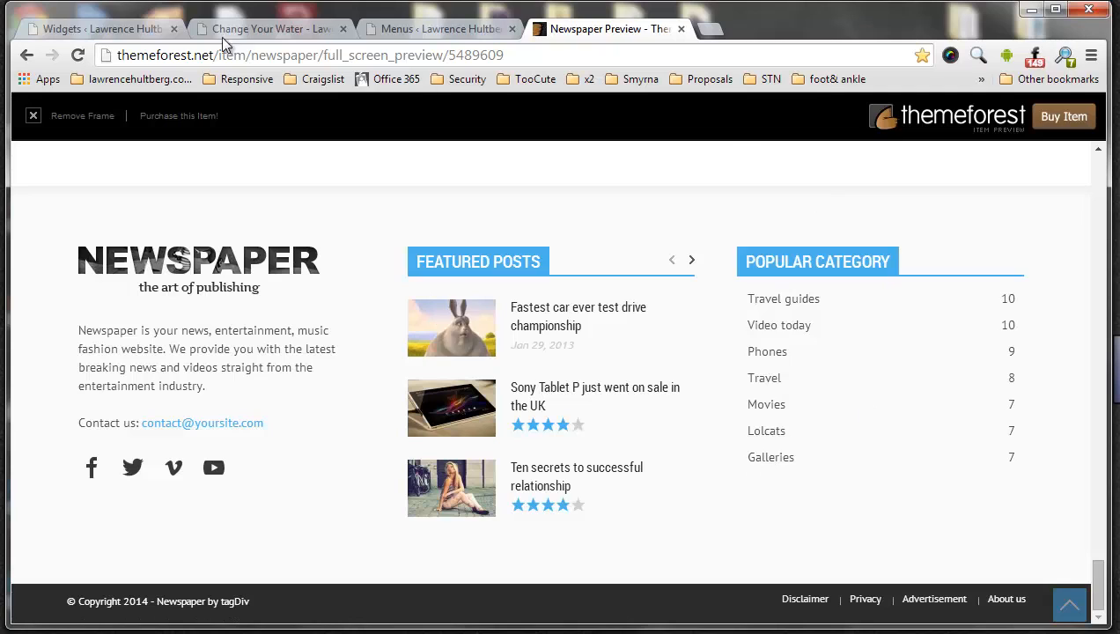
click(251, 29)
click(97, 29)
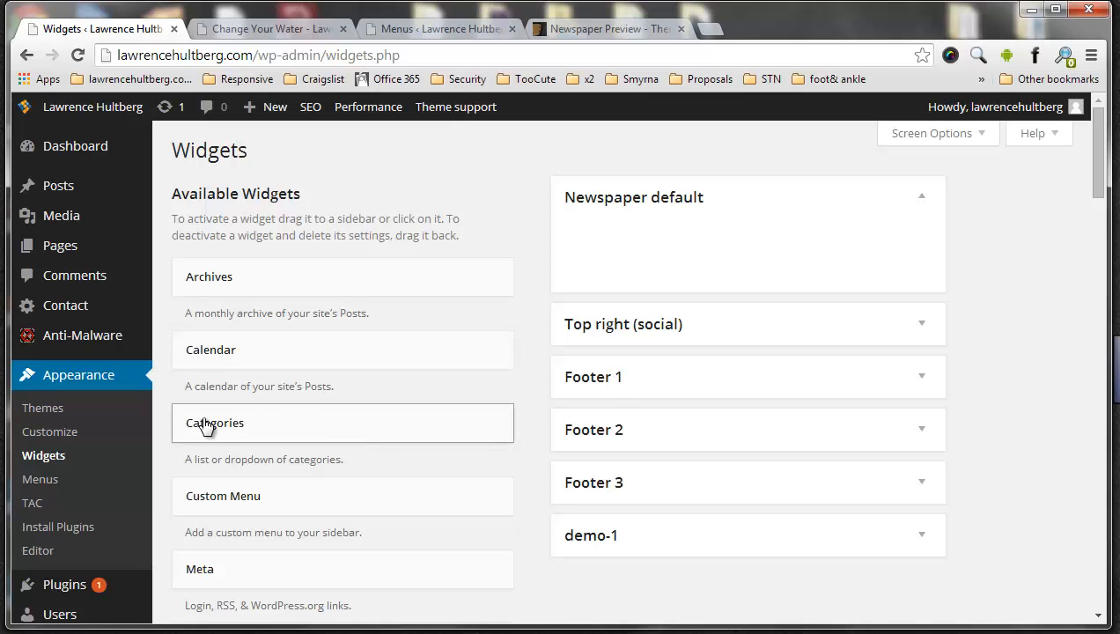
Add a Categories widget to the Footer 1 widget area
click(922, 379)
drag(189, 438, 574, 415)
scroll(766, 404, down, 2)
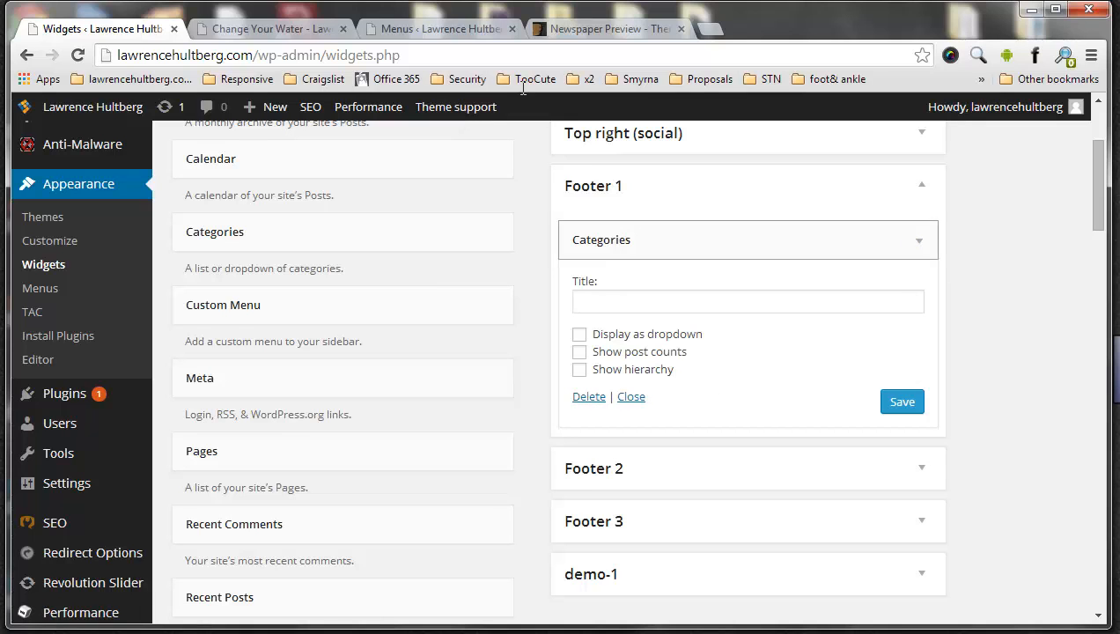
Examine the Popular Category list in the theme preview's footer and return to the Categories widget settings
click(296, 31)
scroll(700, 320, down, 5)
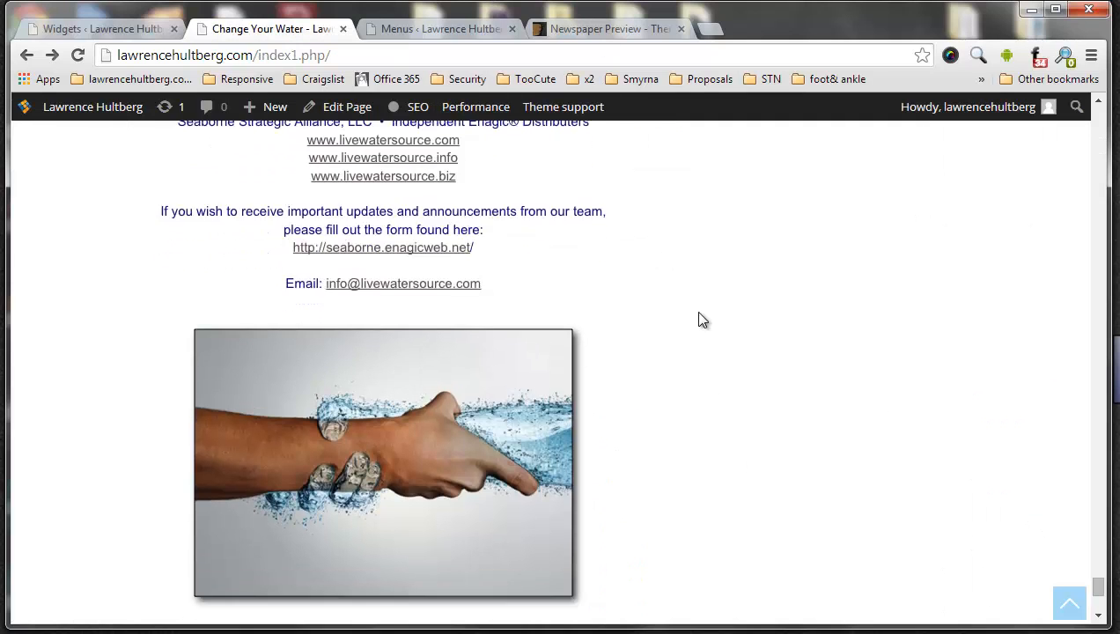
click(574, 30)
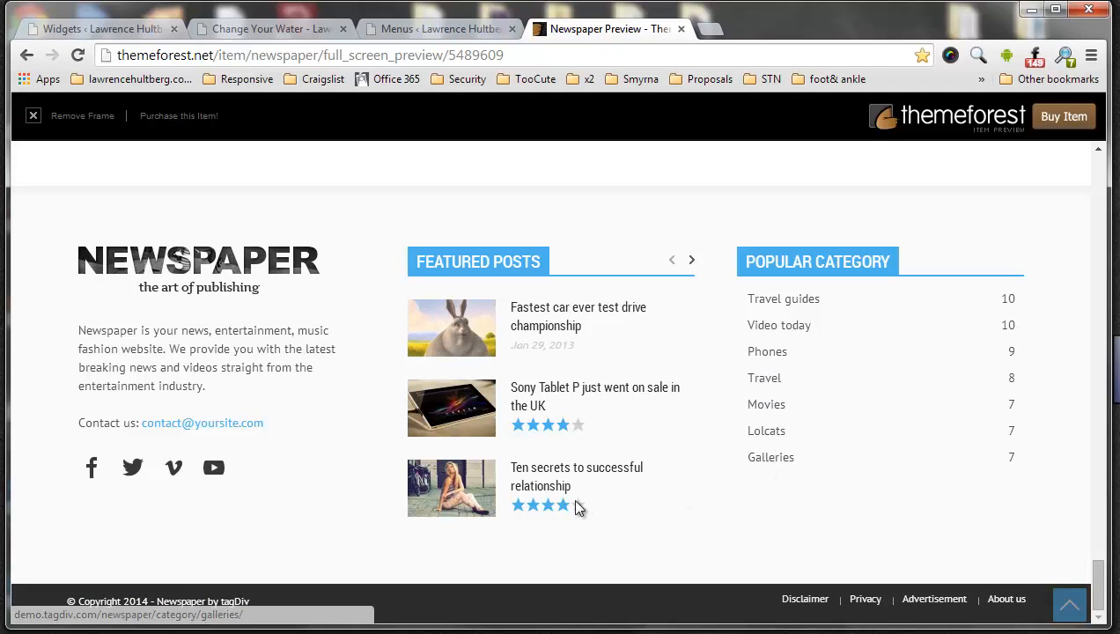
click(130, 38)
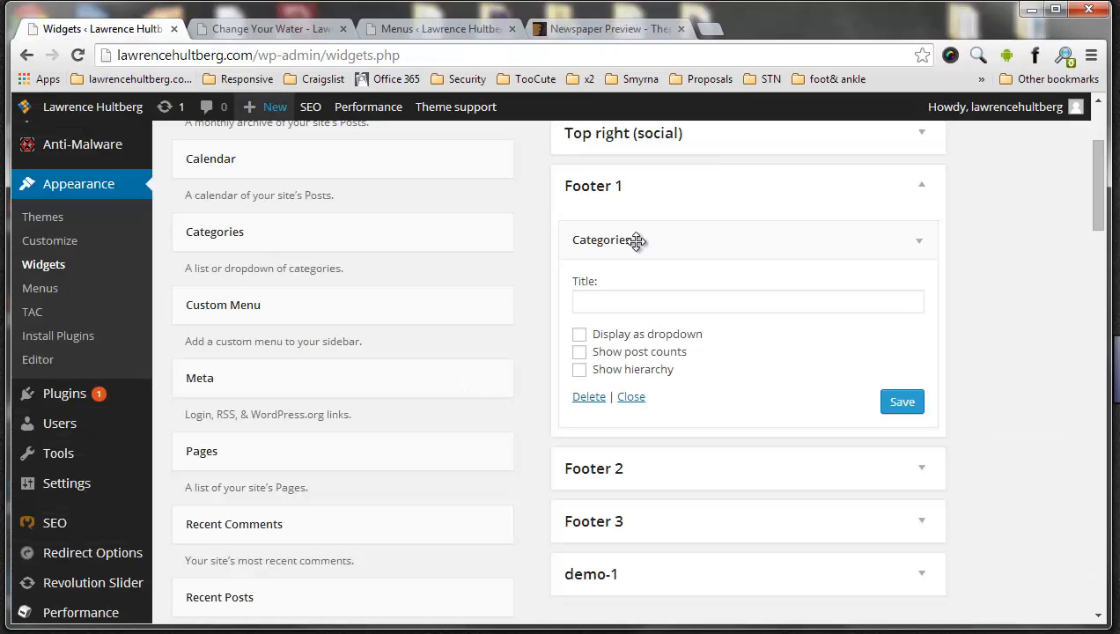
Delete the Categories widget from the Footer 1 area and open the Menus settings
click(920, 244)
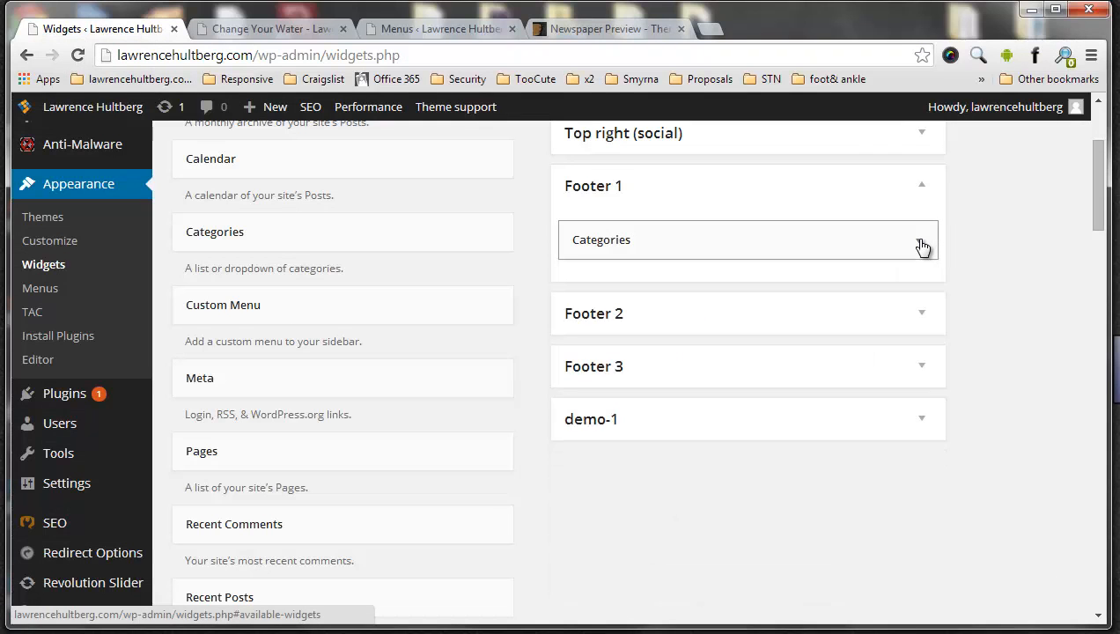
click(885, 240)
click(587, 397)
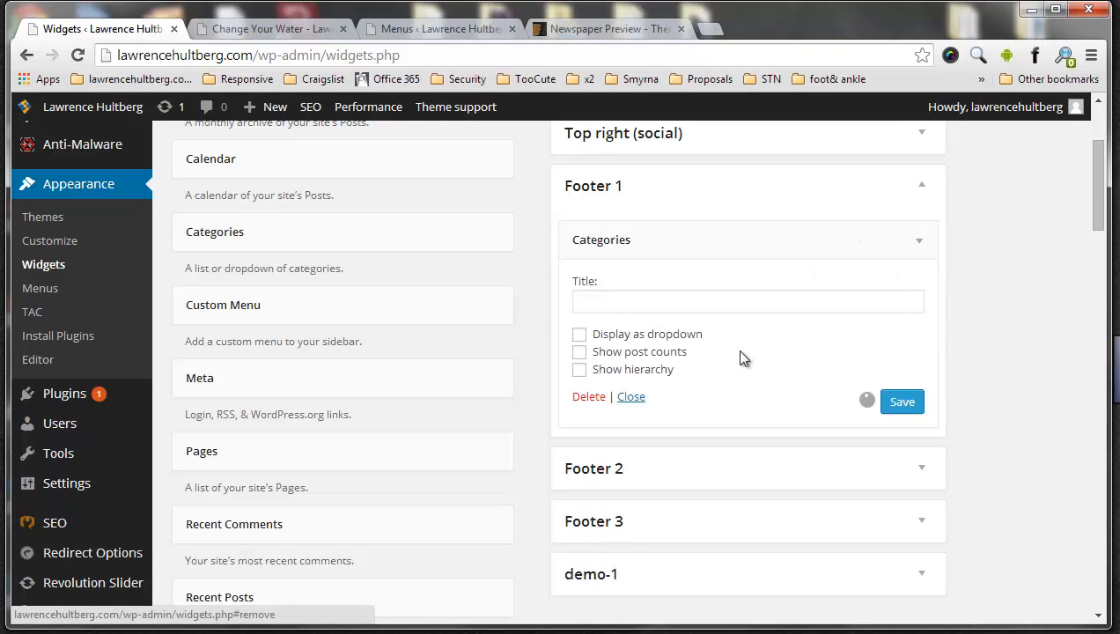
scroll(518, 204, up, 3)
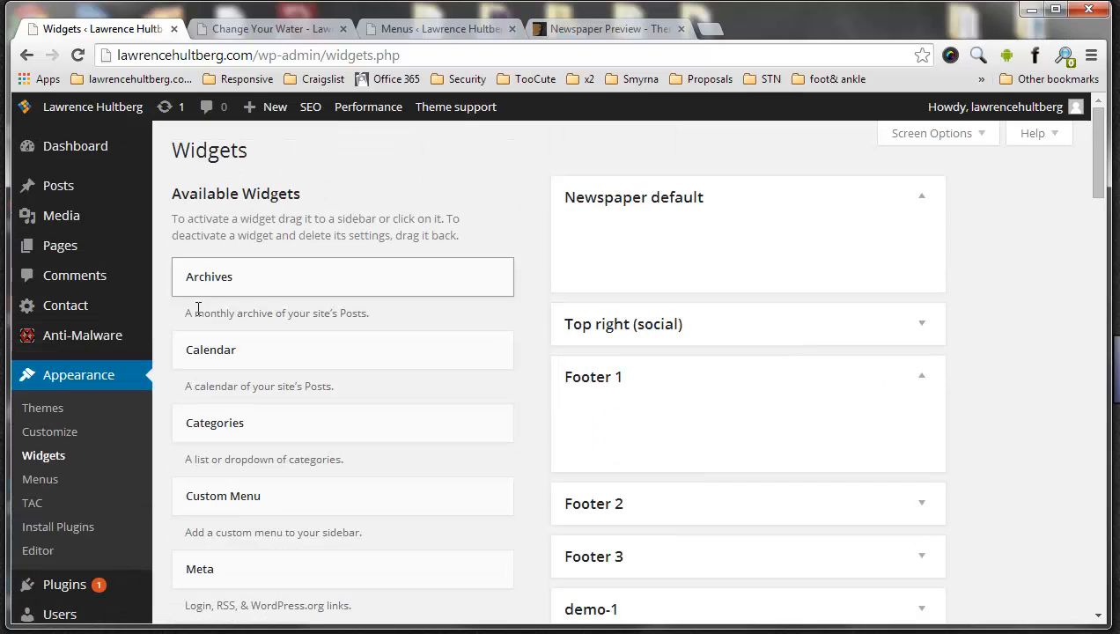
click(45, 476)
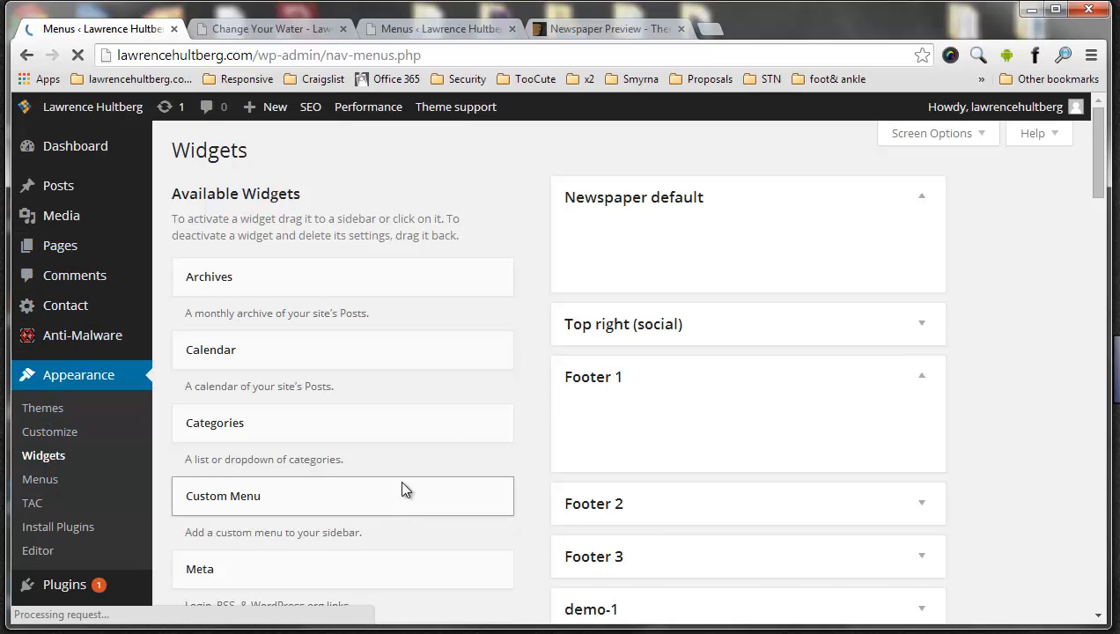
Compare the live page's footer, top and header menus with those of the Newspaper theme preview
click(266, 31)
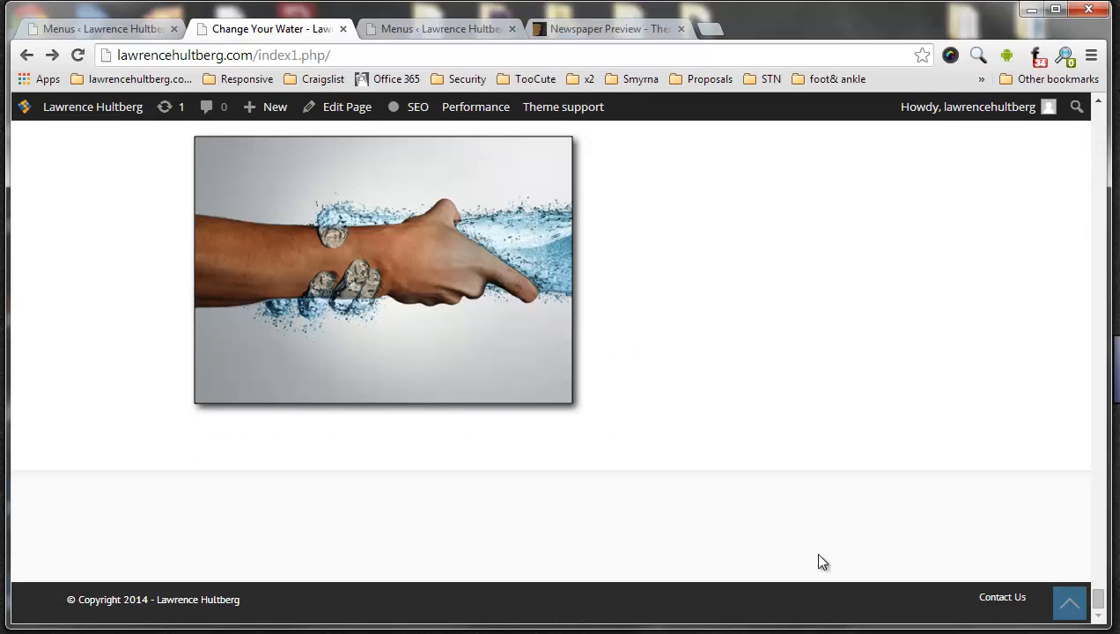
drag(1101, 606, 1092, 113)
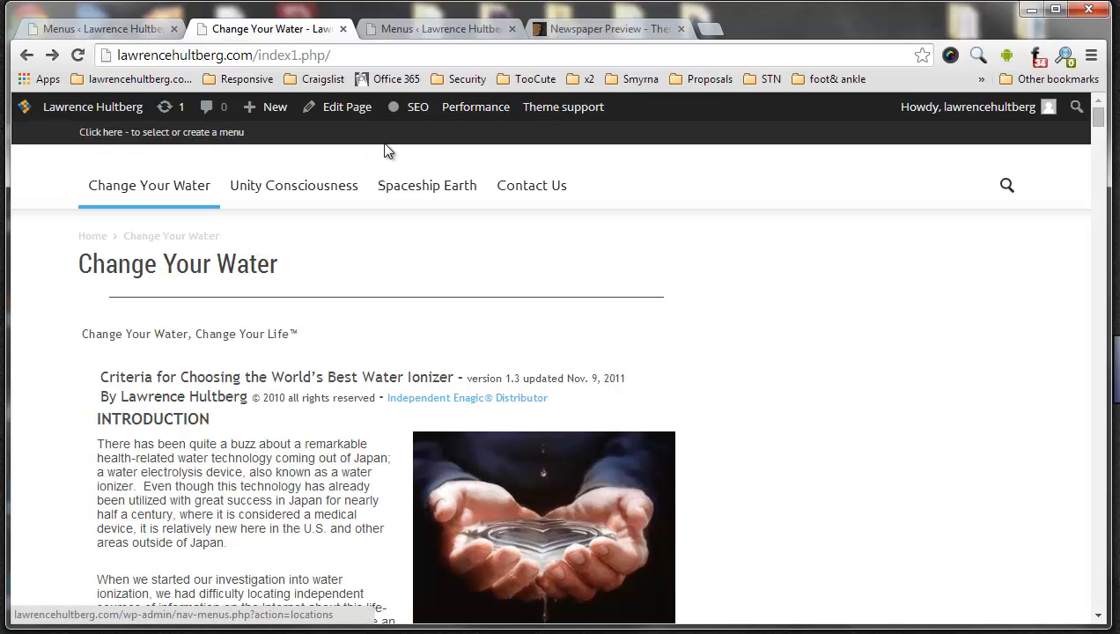
click(617, 31)
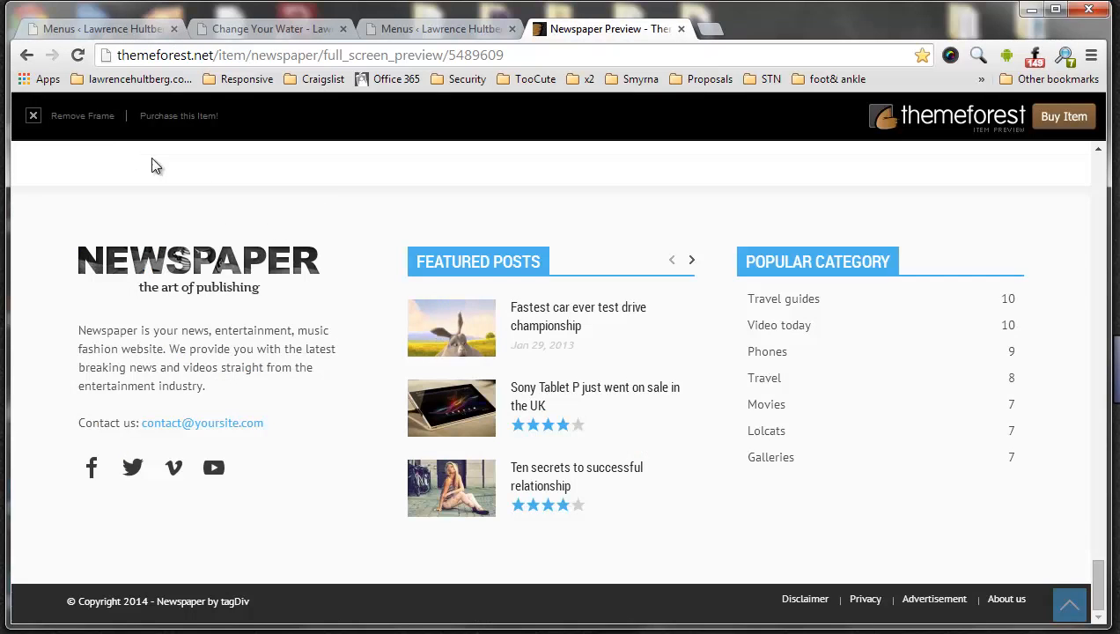
scroll(493, 225, up, 5)
scroll(931, 537, down, 5)
drag(1099, 595, 1098, 599)
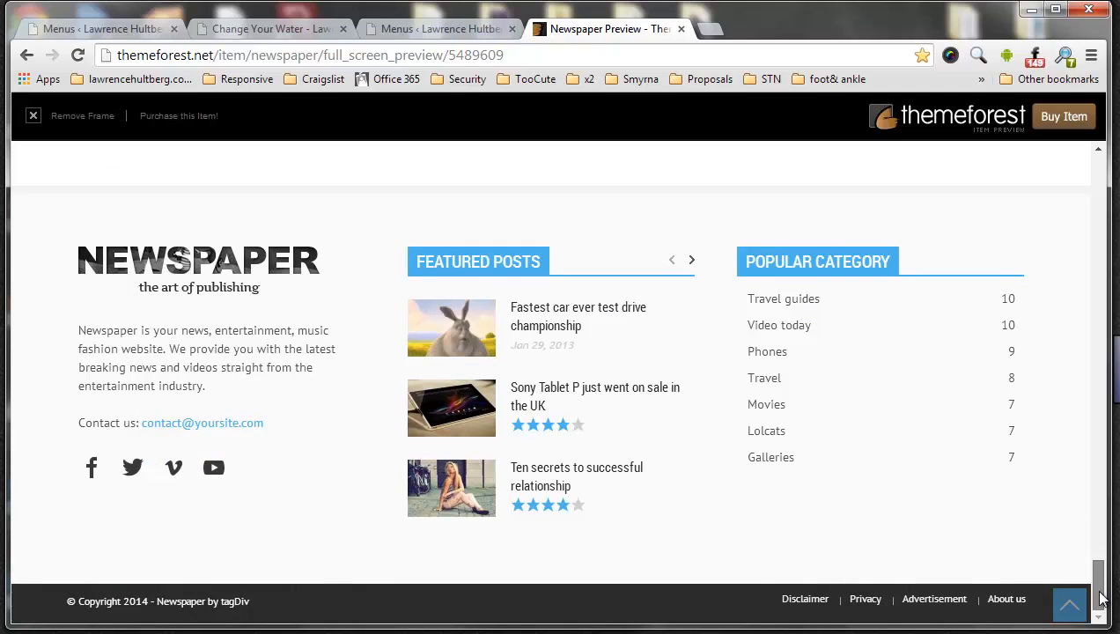
drag(1098, 592, 1084, 168)
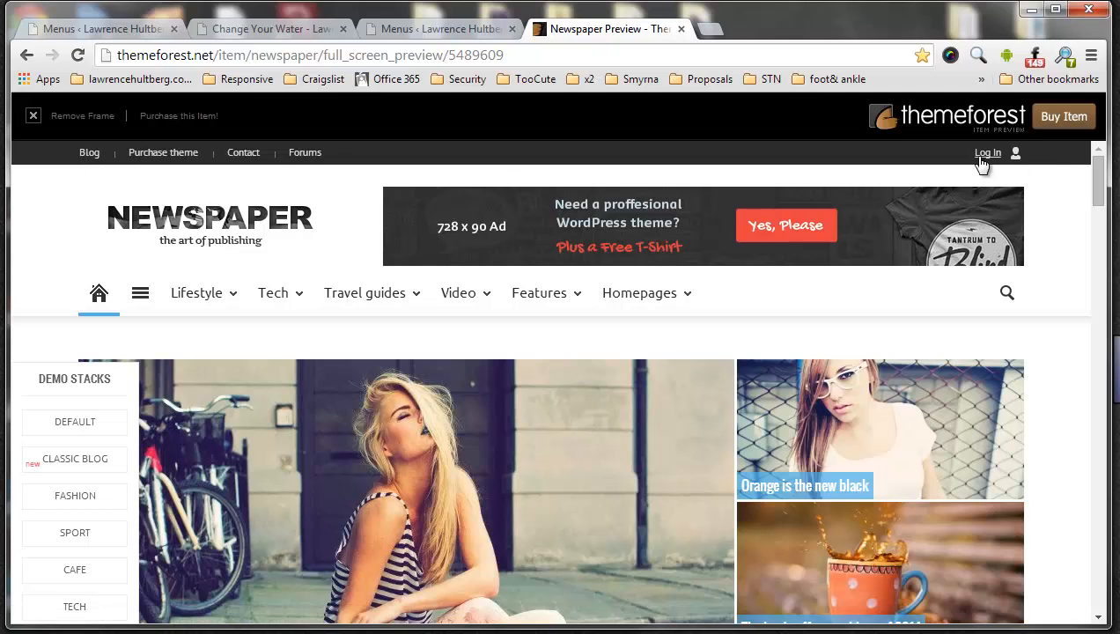
scroll(1095, 177, down, 1)
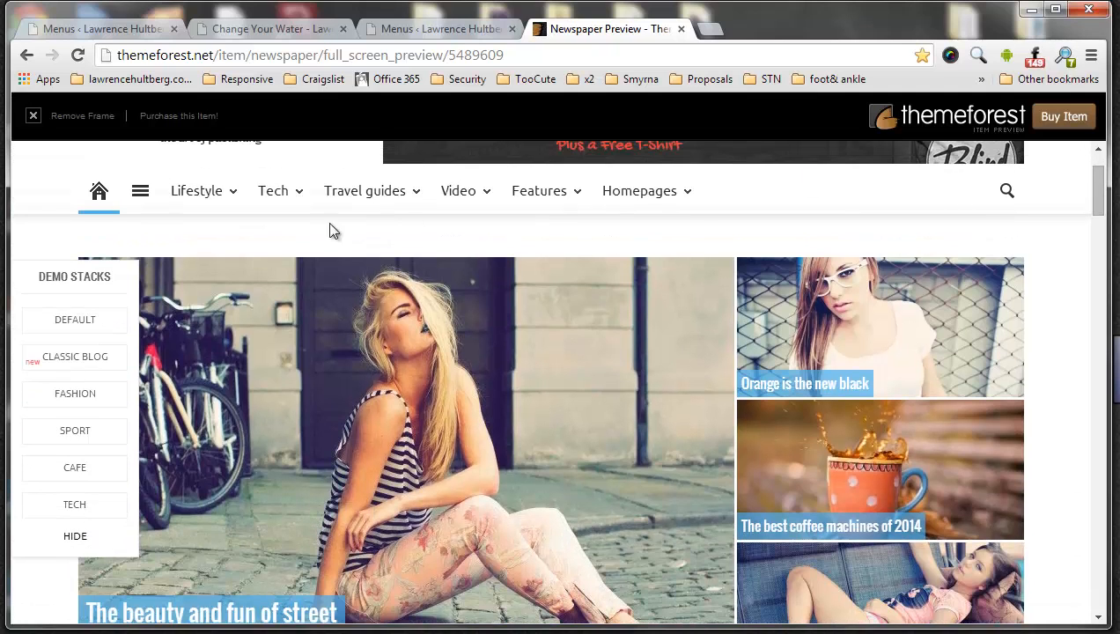
mouse_move(193, 204)
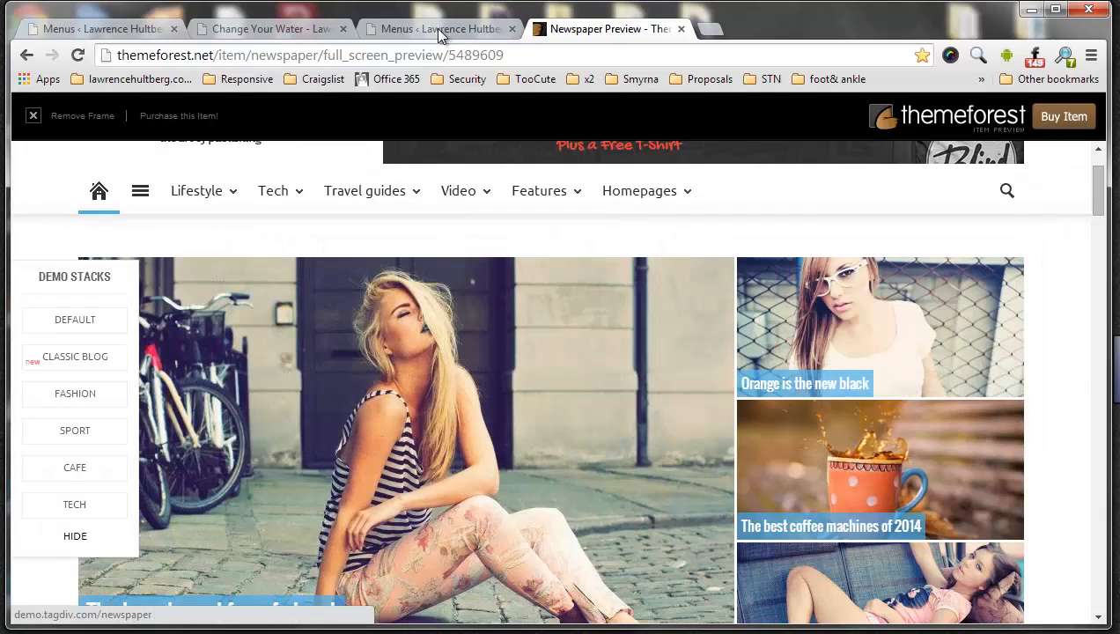
Return to the Menus settings and review the td header menu's structure and theme locations
click(118, 31)
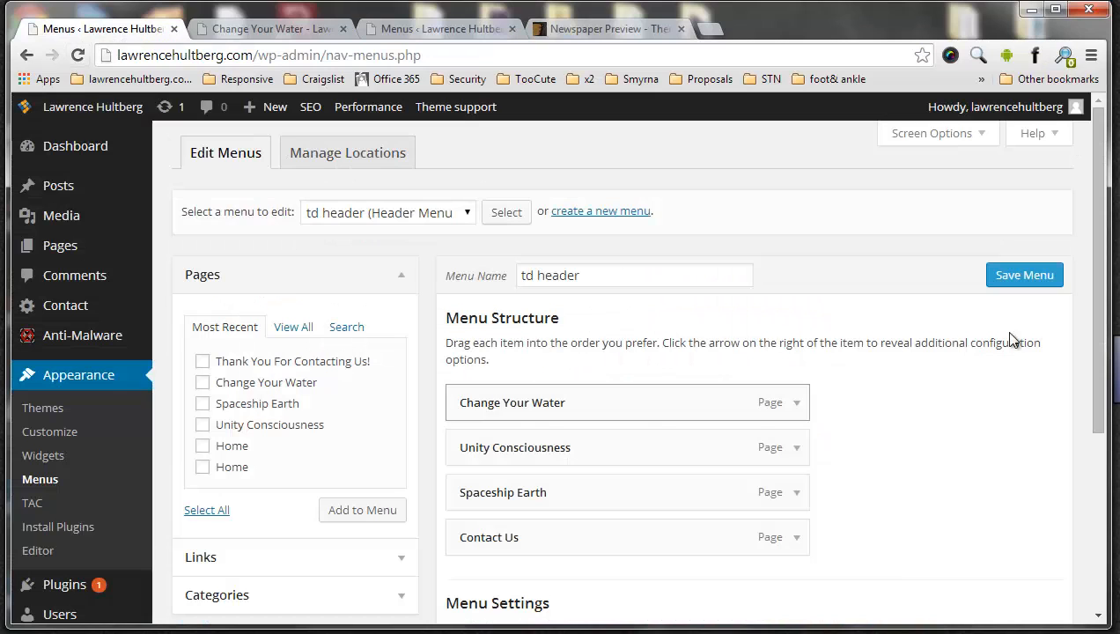
drag(1097, 368, 1104, 563)
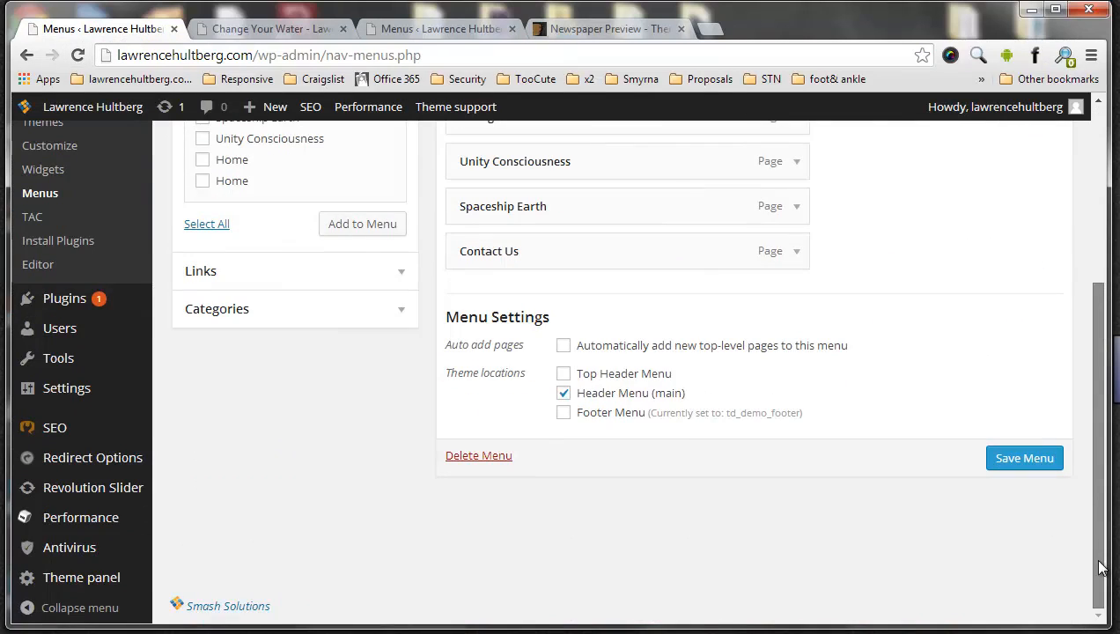
drag(1097, 481, 1105, 305)
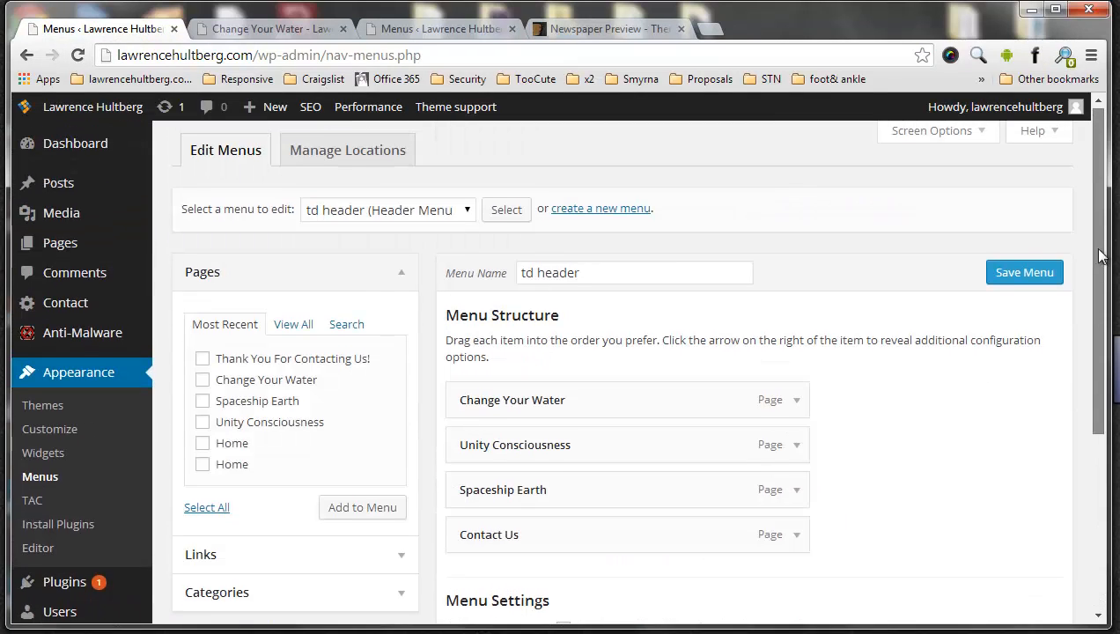
drag(1101, 255, 1087, 206)
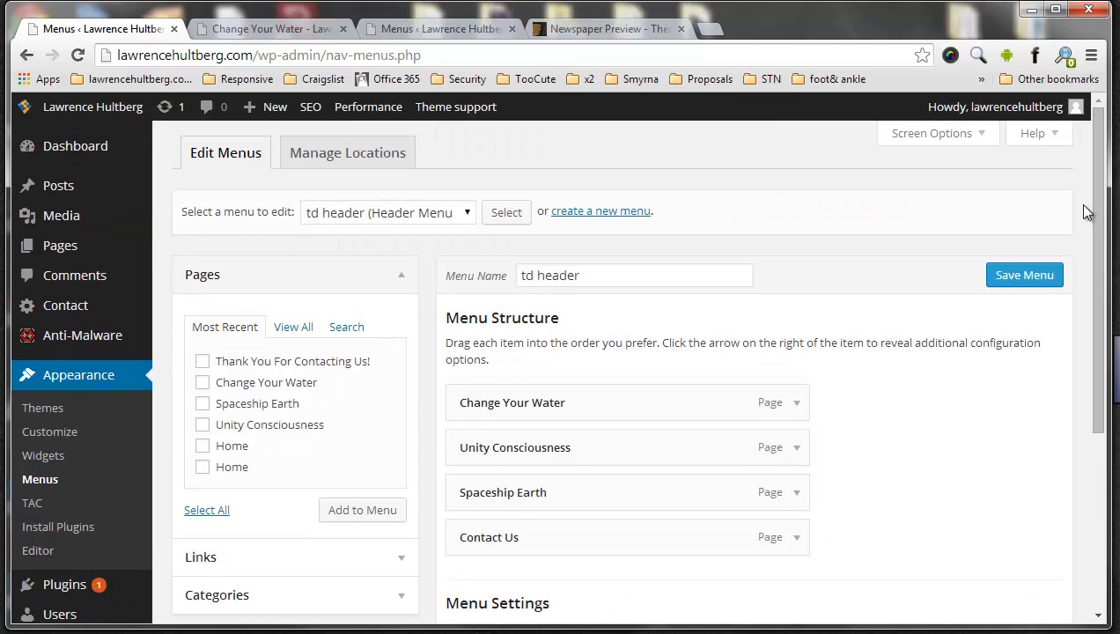